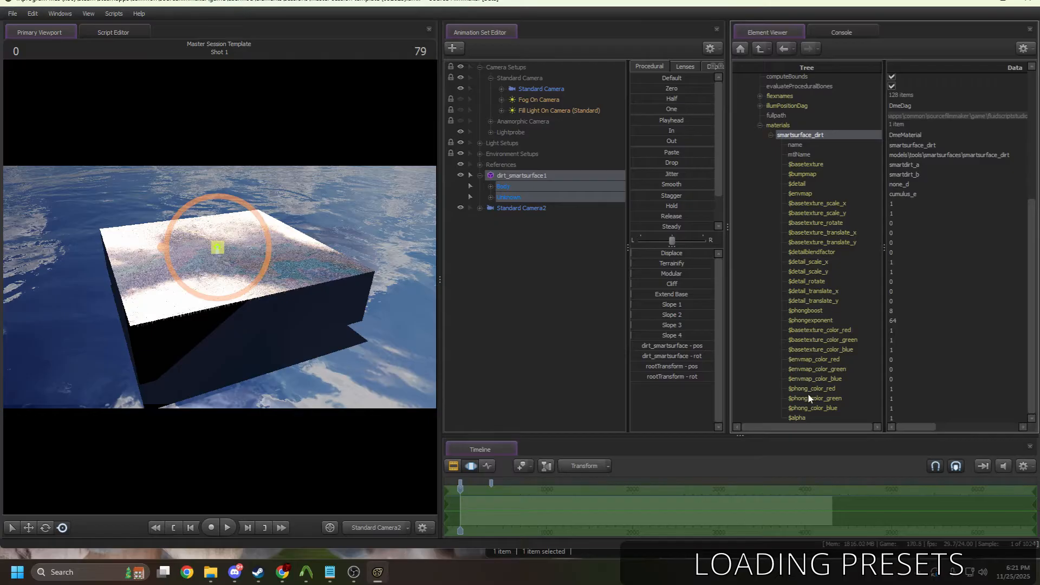
# Step: Look over the smartsurface_dirt material parameters and collapse the gameModel element
pyautogui.click(803, 417)
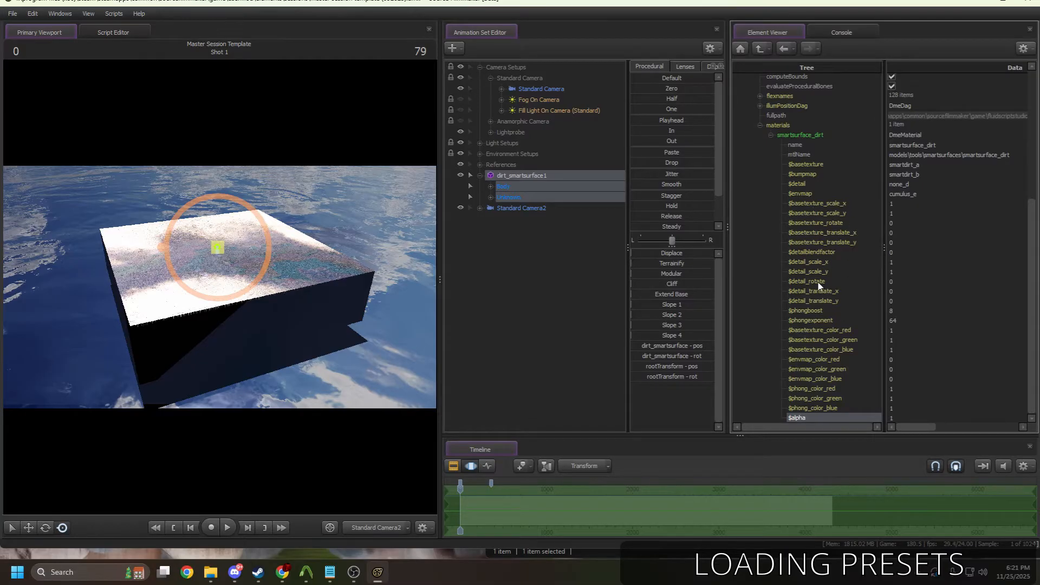
pyautogui.click(810, 194)
pyautogui.click(800, 135)
pyautogui.scroll(7, 799, 138)
pyautogui.click(749, 146)
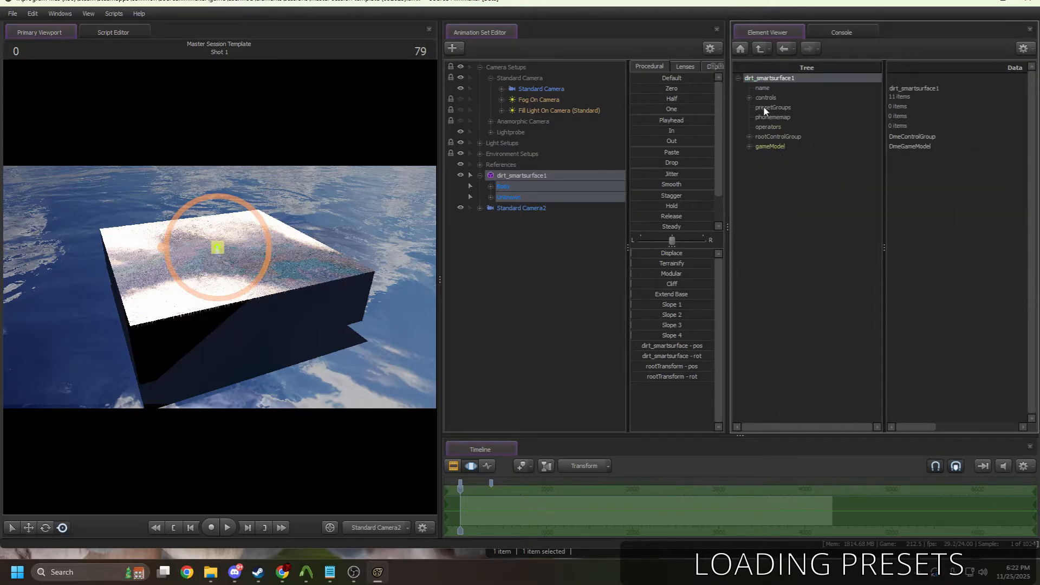
# Step: Import the preset file "procedural preset - smart surfaces.dmx" into the presetGroups of dirt_smartsurface1
pyautogui.click(763, 109)
pyautogui.click(749, 146)
pyautogui.click(749, 146)
pyautogui.click(792, 125)
pyautogui.click(788, 108)
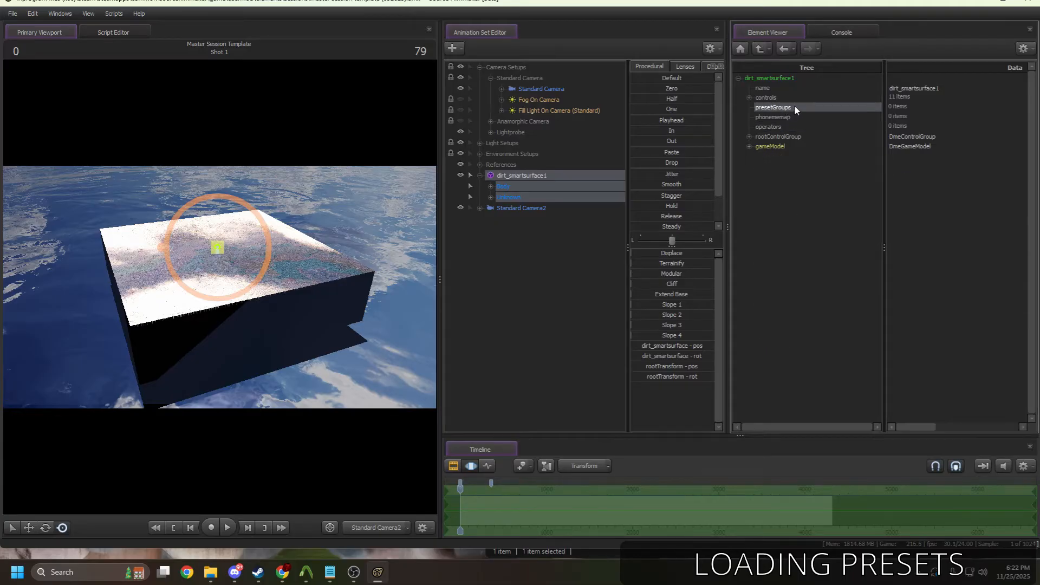
pyautogui.rightClick(794, 106)
pyautogui.click(850, 213)
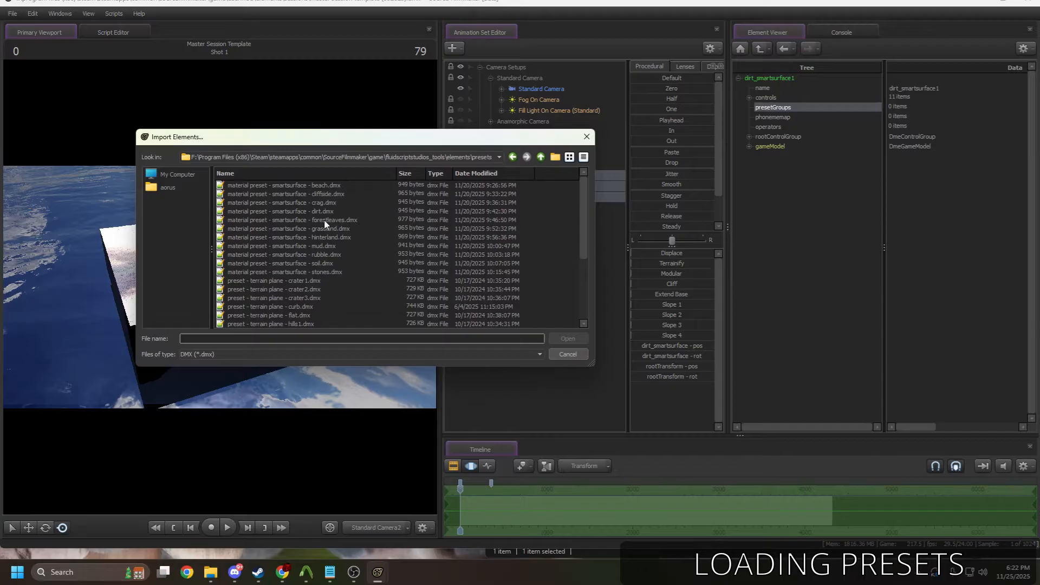
pyautogui.scroll(-4, 326, 238)
pyautogui.click(301, 324)
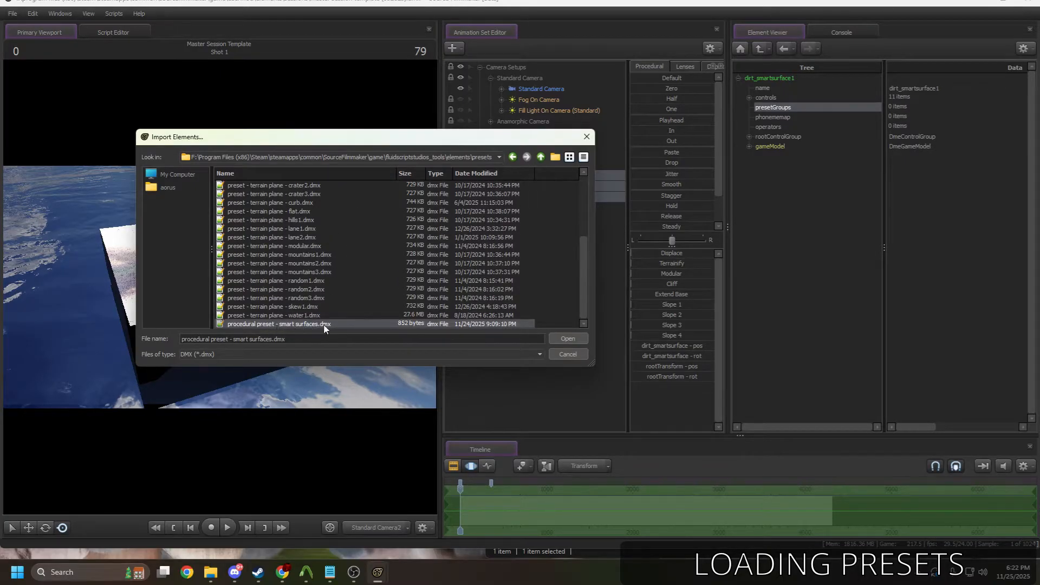
pyautogui.click(553, 338)
# Step: Expand presetGroups down to the presets inside the Smart Surfaces group
pyautogui.click(749, 107)
pyautogui.click(760, 117)
pyautogui.click(770, 136)
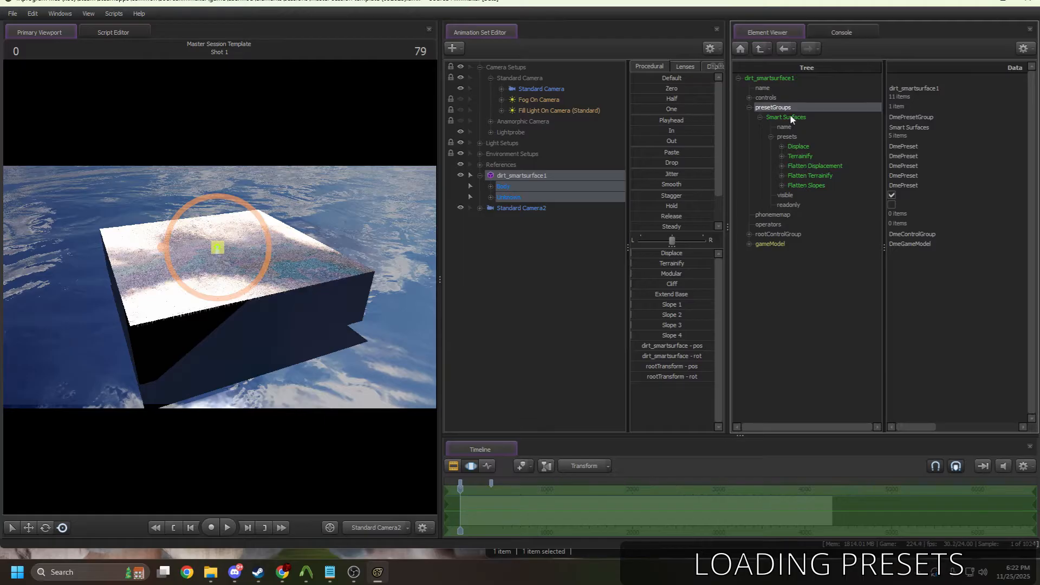
# Step: Widen the animation set's preset area and show the Smart Surfaces presets
pyautogui.moveTo(728, 162); pyautogui.dragTo(794, 165)
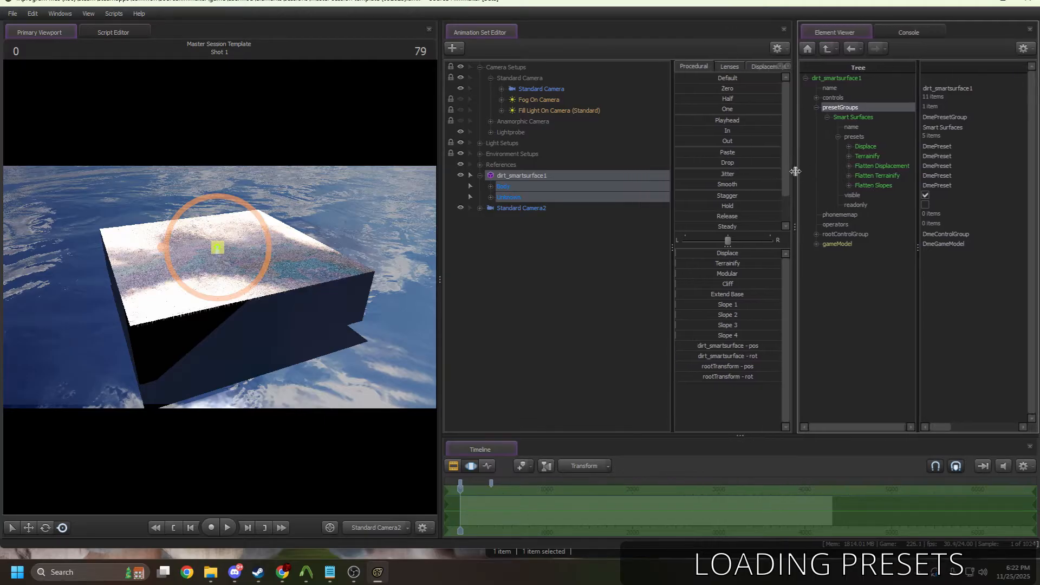
pyautogui.moveTo(628, 182)
pyautogui.mouseDown()
pyautogui.moveTo(641, 181)
pyautogui.moveTo(609, 183)
pyautogui.mouseUp()
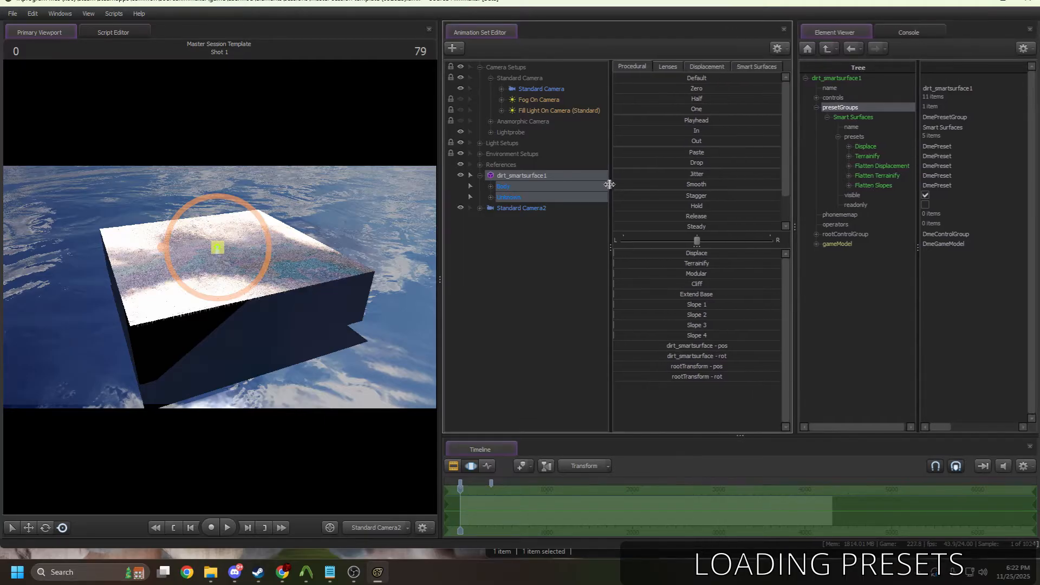
pyautogui.click(752, 66)
pyautogui.click(684, 78)
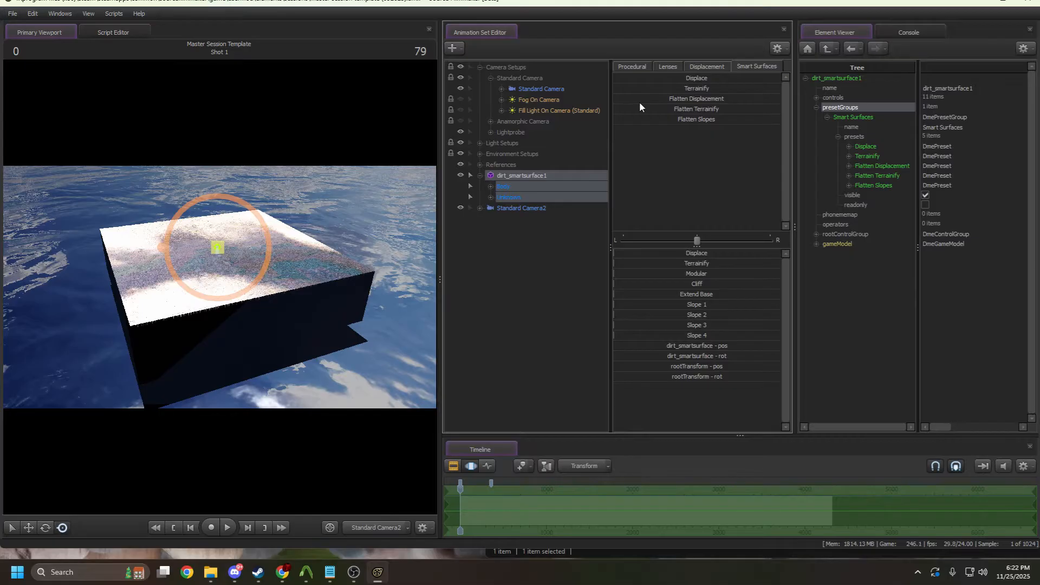
# Step: Examine the slider controls in the Unknown group of dirt_smartsurface1 and collapse the animation set again
pyautogui.click(491, 197)
pyautogui.click(480, 175)
pyautogui.click(480, 176)
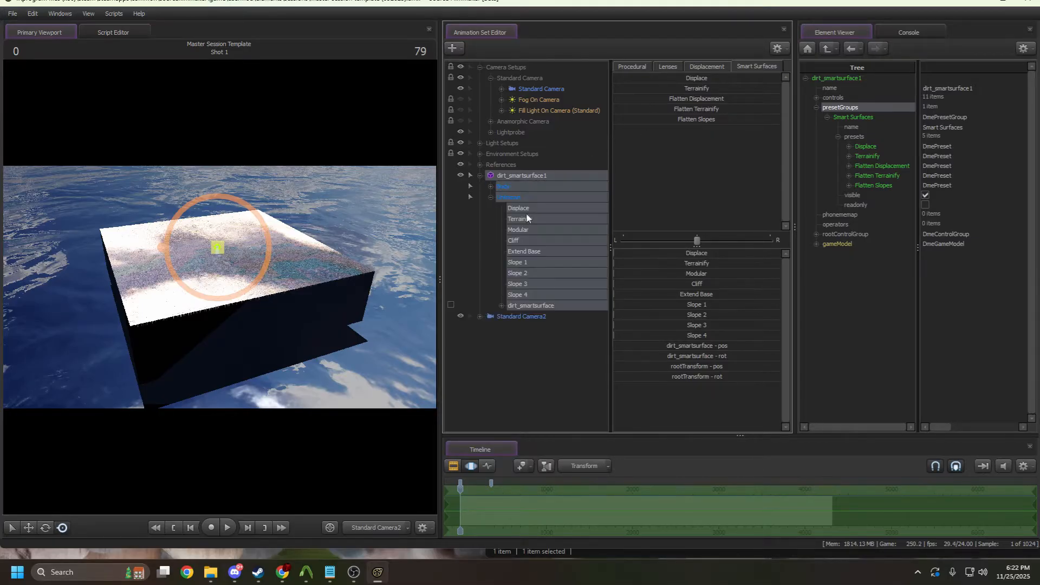
pyautogui.click(492, 198)
pyautogui.click(481, 176)
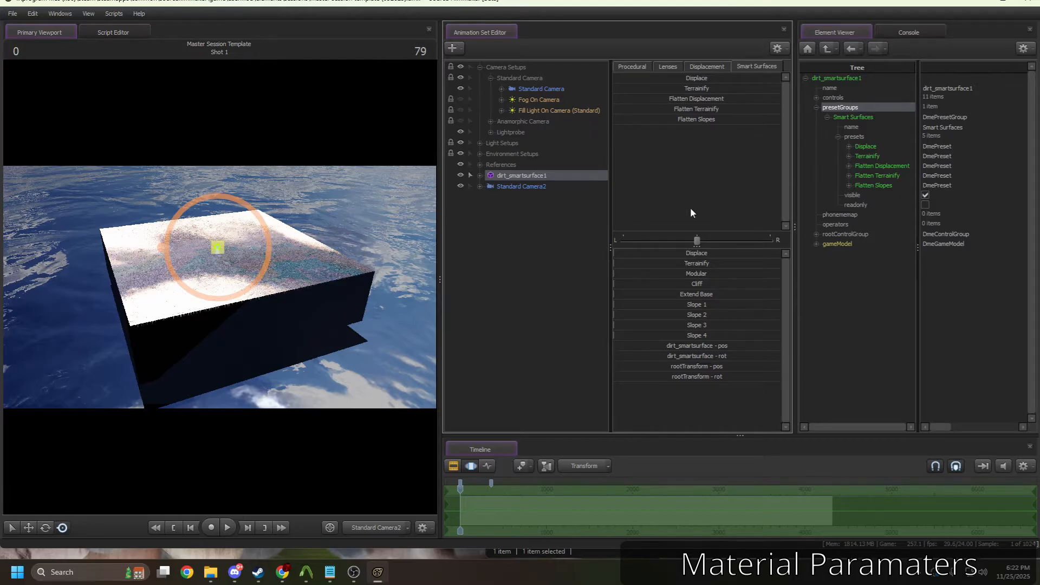
# Step: Inspect the Unknown control group under rootControlGroup and collapse rootControlGroup again
pyautogui.click(816, 234)
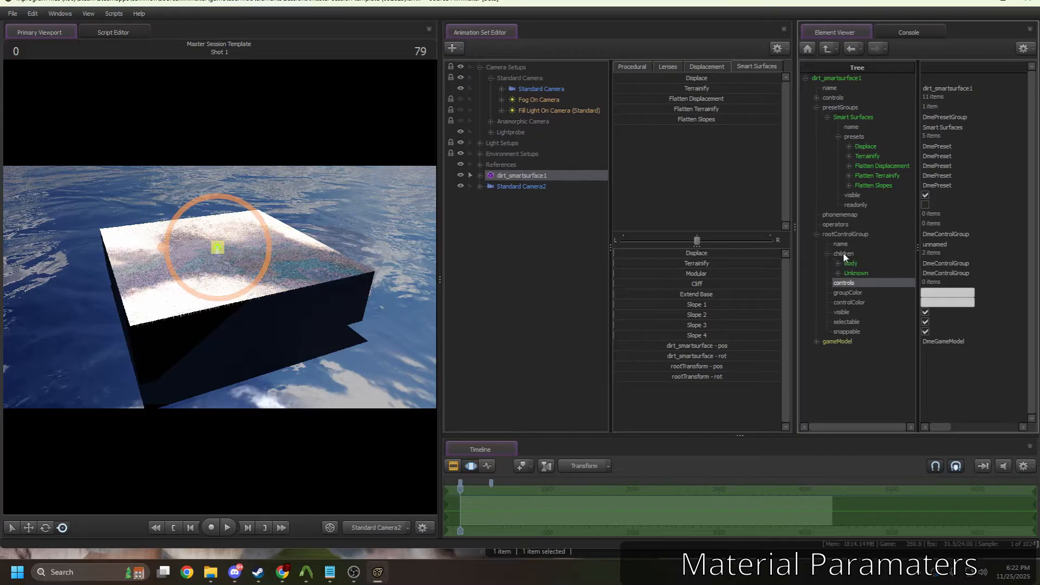
pyautogui.click(837, 273)
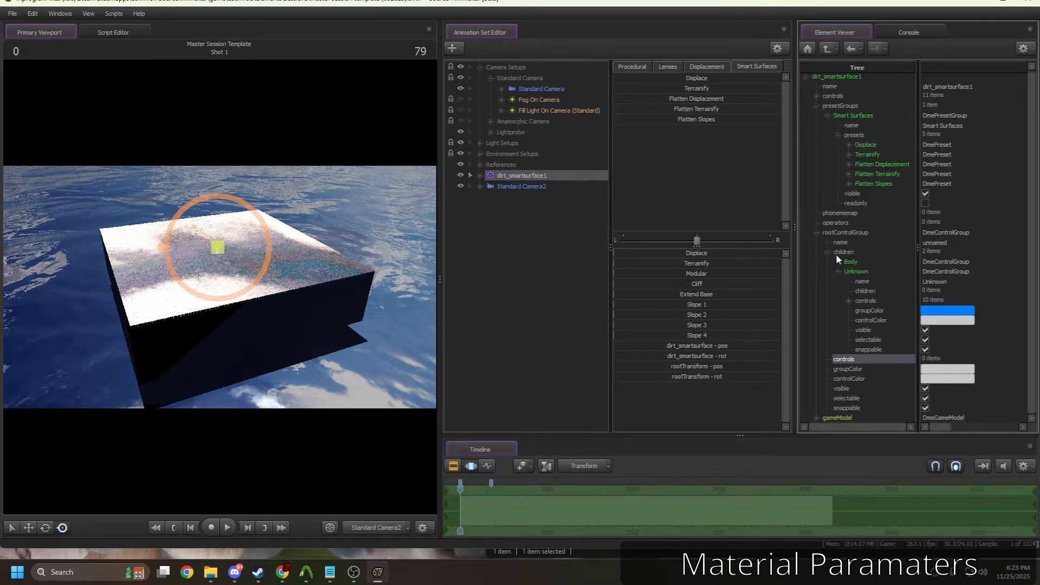
pyautogui.click(827, 253)
pyautogui.click(816, 234)
# Step: Expand the gameModel's materials down to the smartsurface_dirt parameters and open $basetexture for editing
pyautogui.click(816, 243)
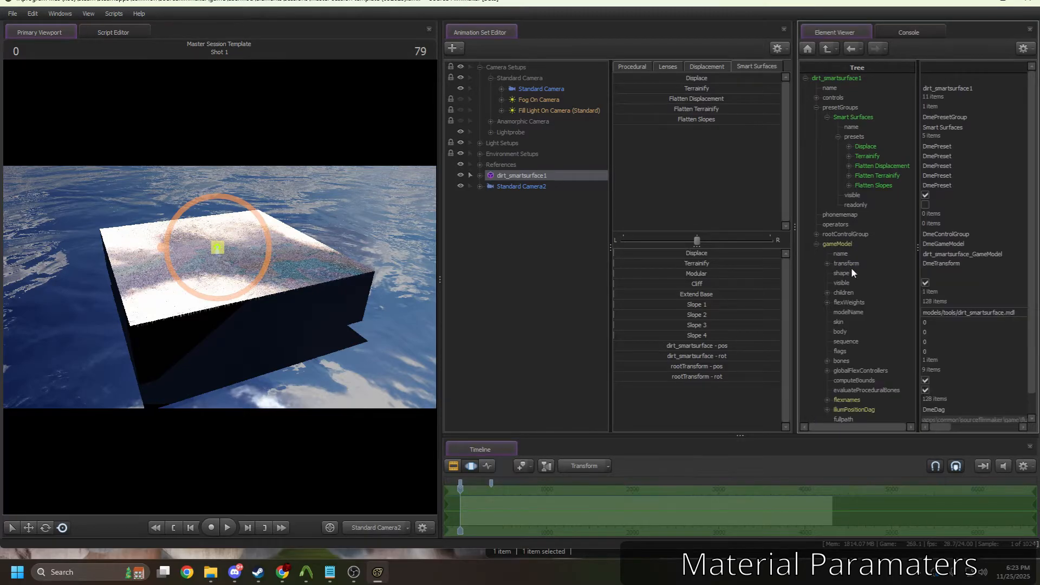
pyautogui.scroll(-1, 866, 341)
pyautogui.click(839, 418)
pyautogui.scroll(-8, 848, 391)
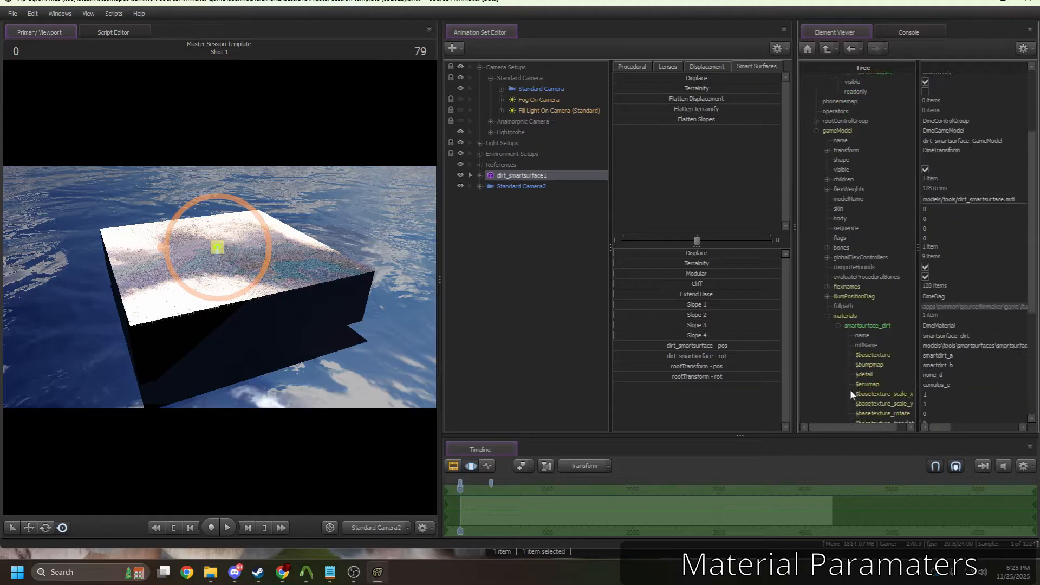
pyautogui.click(886, 217)
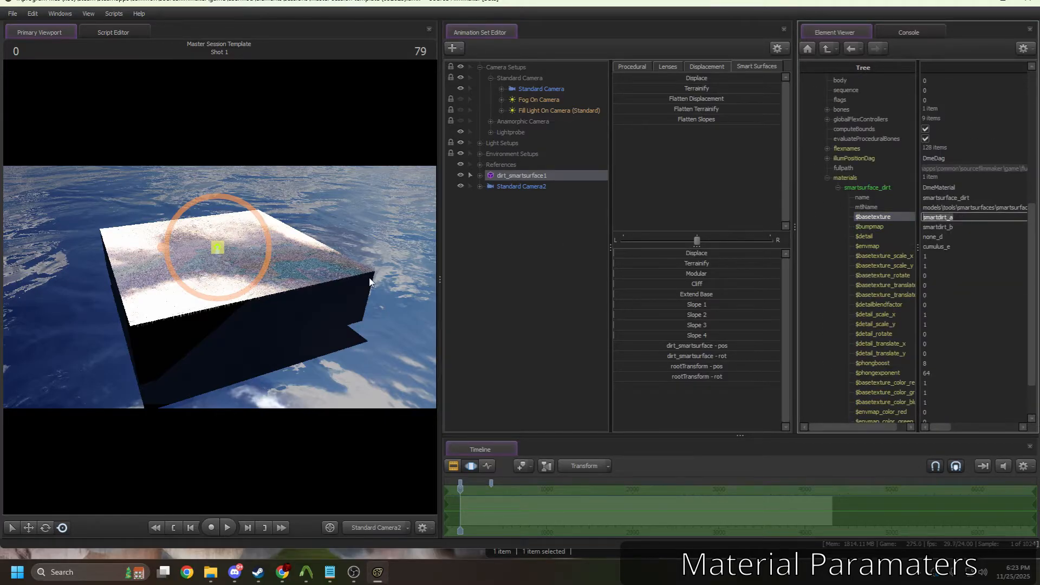
# Step: Switch to the work camera for a close-up of the dirt surface and enlarge the viewport
pyautogui.click(372, 526)
pyautogui.press('w')
pyautogui.moveTo(346, 428); pyautogui.dragTo(325, 431)
pyautogui.press('w')
pyautogui.moveTo(220, 287); pyautogui.dragTo(238, 310)
pyautogui.press('s')
pyautogui.moveTo(442, 271); pyautogui.dragTo(616, 244)
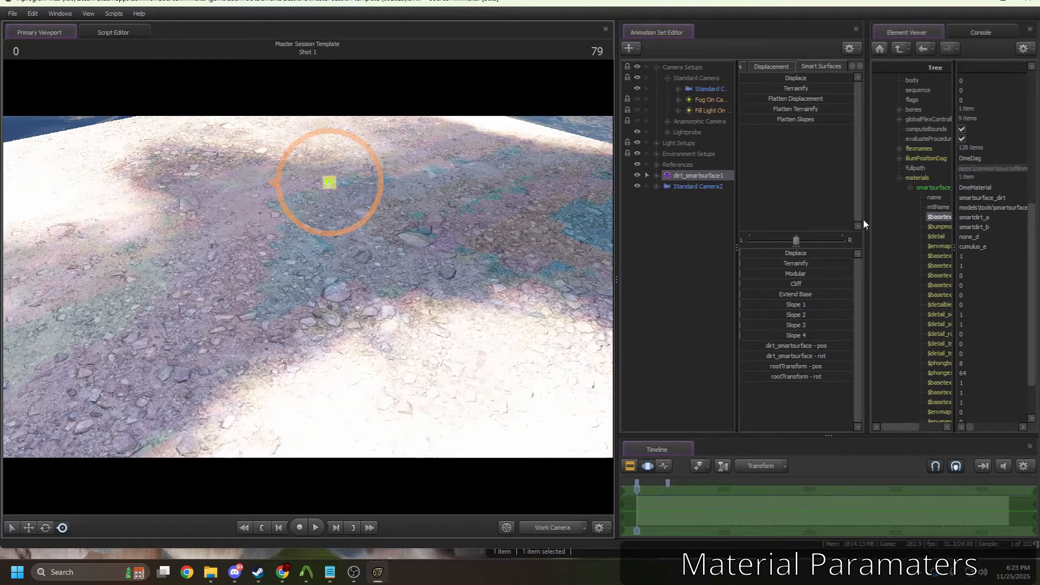
pyautogui.moveTo(863, 219); pyautogui.dragTo(739, 227)
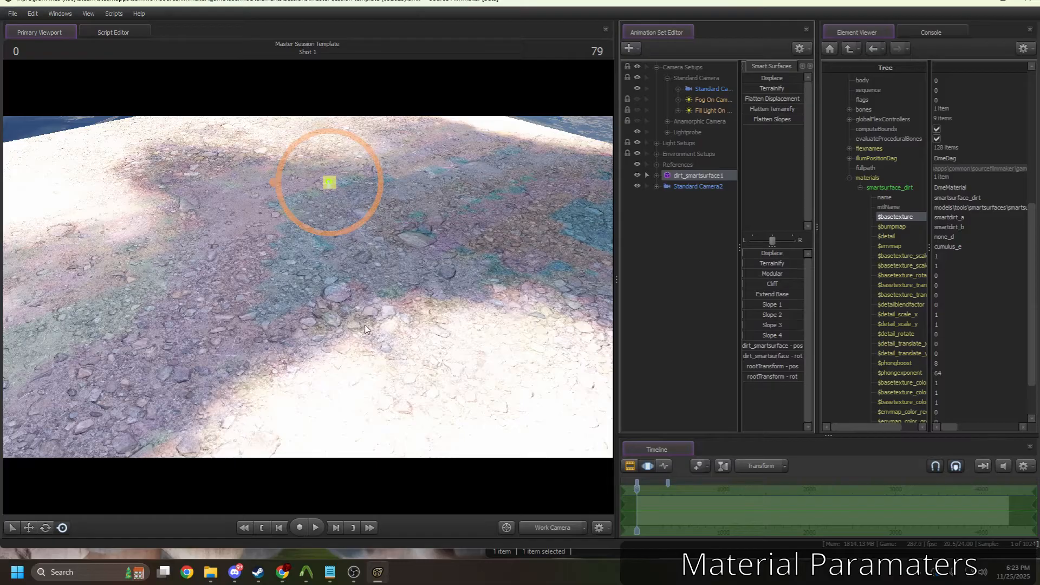
# Step: Review the texture names assigned to $basetexture, $bumpmap, $detail and $envmap in the smartsurface_dirt material
pyautogui.click(969, 218)
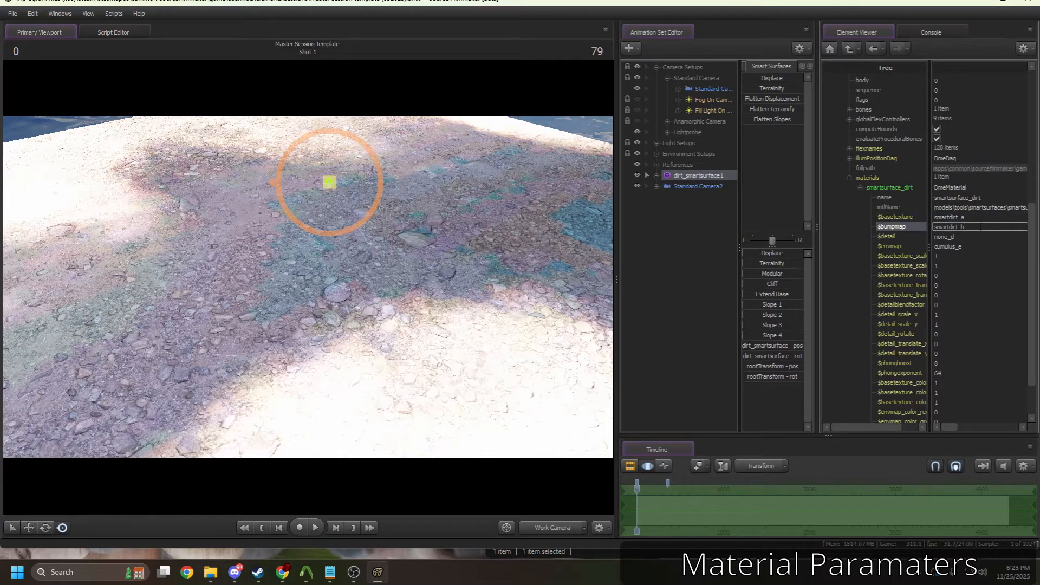
pyautogui.click(978, 236)
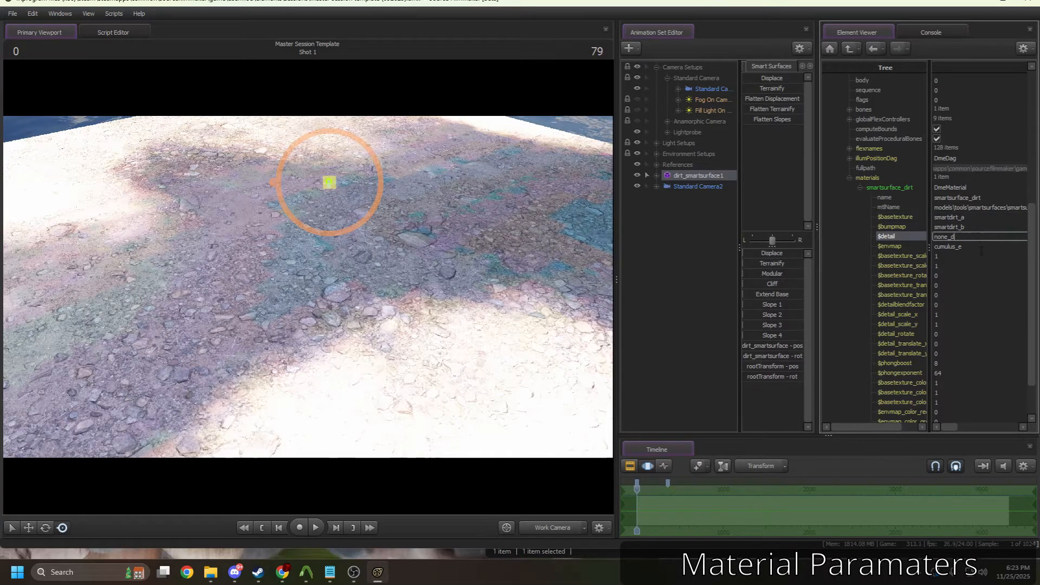
pyautogui.click(980, 248)
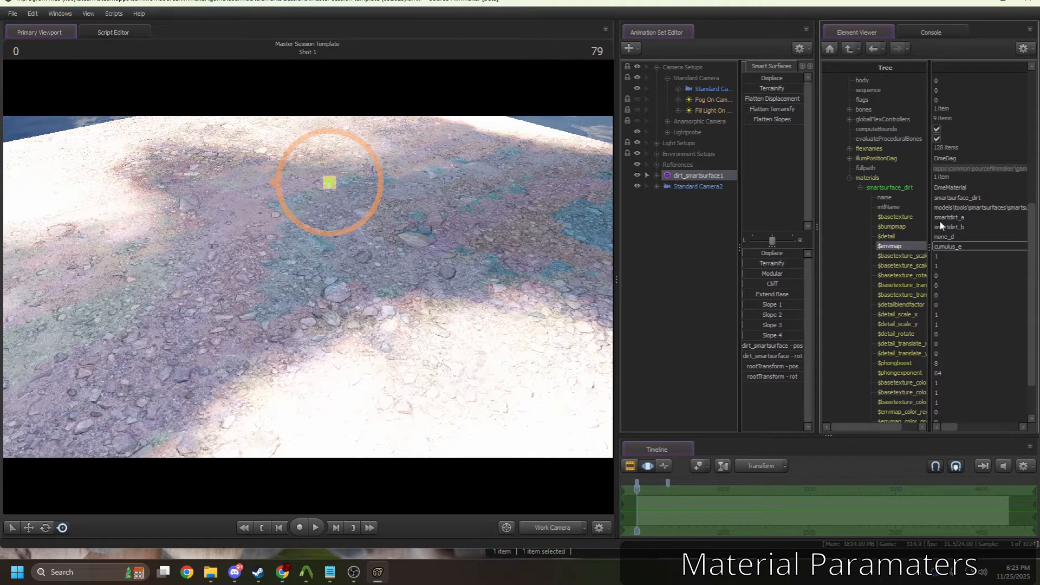
pyautogui.click(912, 223)
pyautogui.click(900, 217)
pyautogui.click(895, 227)
pyautogui.click(895, 247)
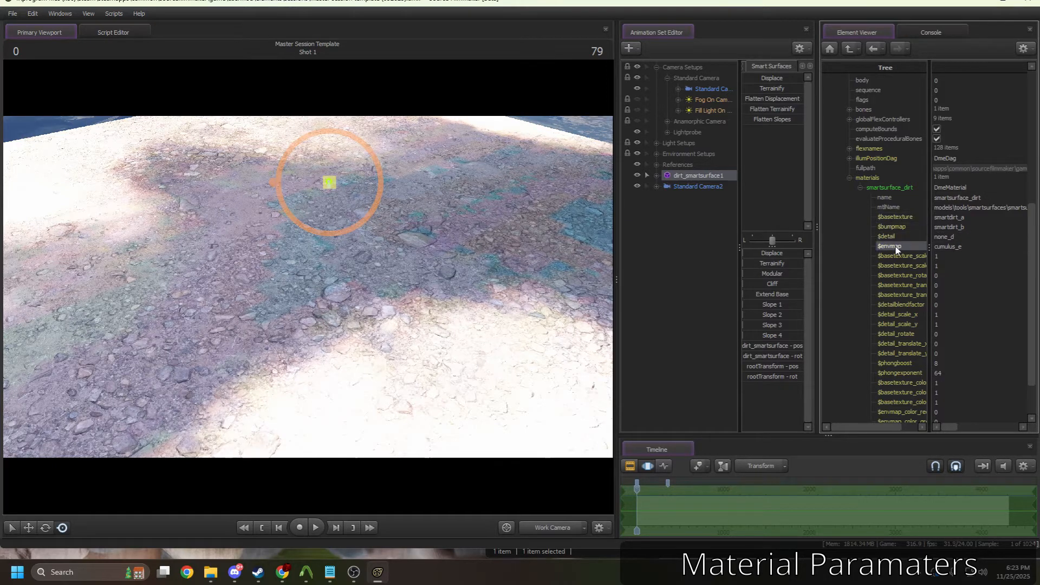
# Step: Set the smartsurface_dirt material's $basetexture to rust_a
pyautogui.click(912, 217)
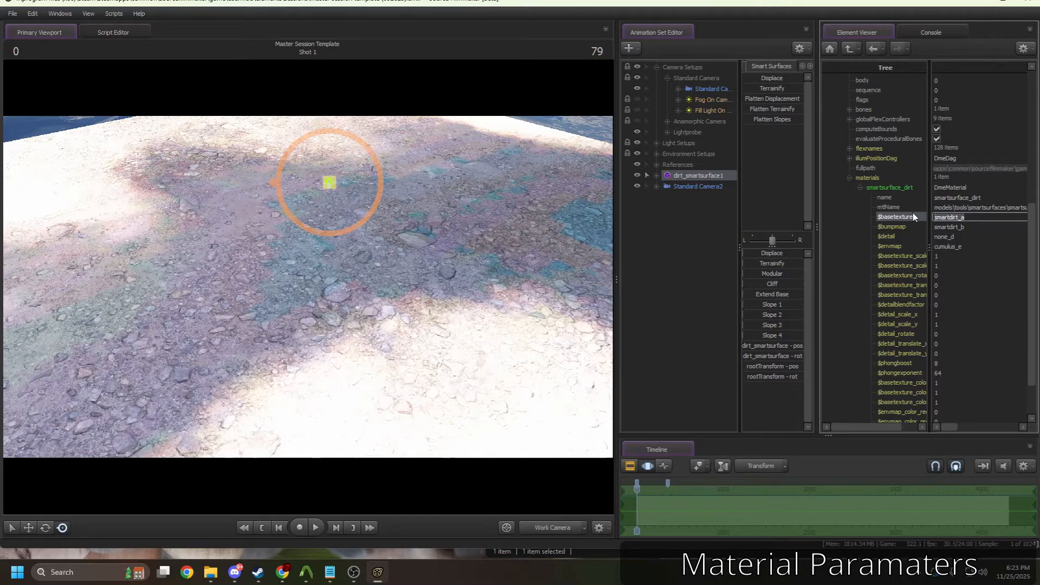
pyautogui.write('rust_a')
pyautogui.press('Return')
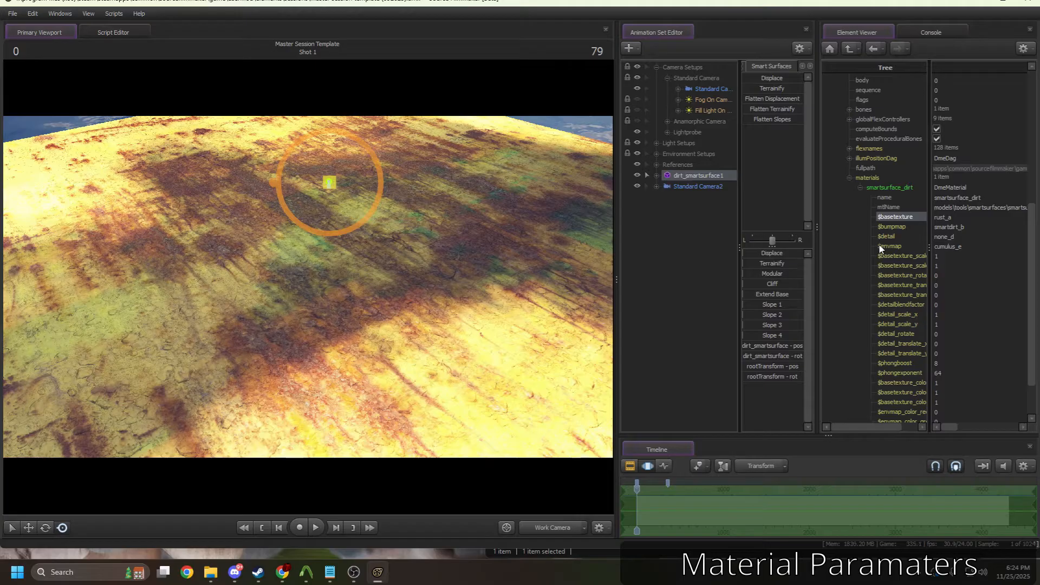
# Step: Try a smartsand texture as the $basetexture and restore the parameter to smartdirt_a
pyautogui.doubleClick(981, 214)
pyautogui.write('di')
pyautogui.press('BackSpace')
pyautogui.press('BackSpace')
pyautogui.write('smart')
pyautogui.write('sand')
pyautogui.press('Return')
pyautogui.write('smartdirt_a')
pyautogui.press('Return')
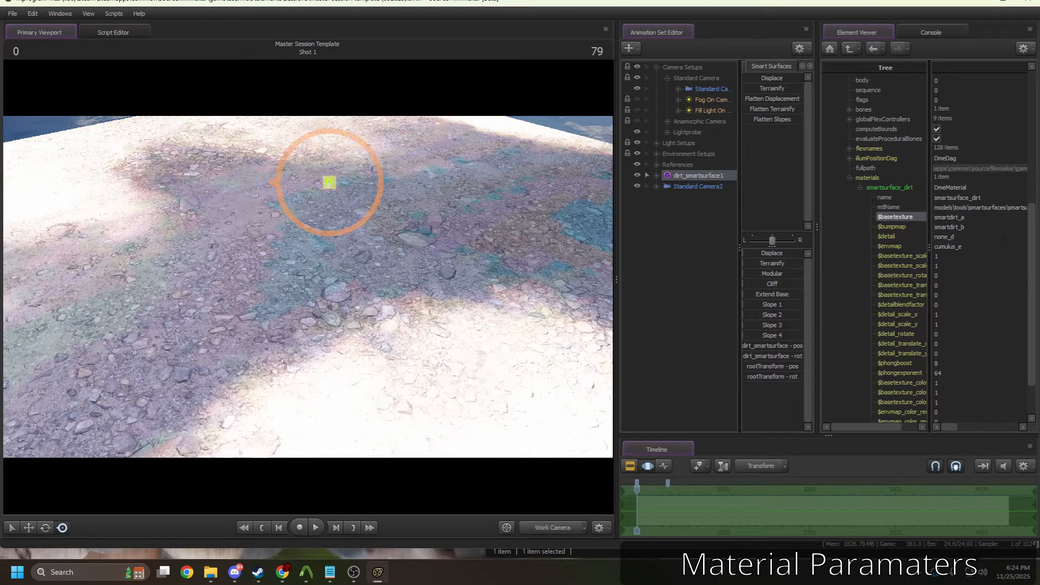
# Step: Change the material's $basetexture to smartgrassland_a
pyautogui.click(987, 229)
pyautogui.click(983, 236)
pyautogui.click(981, 217)
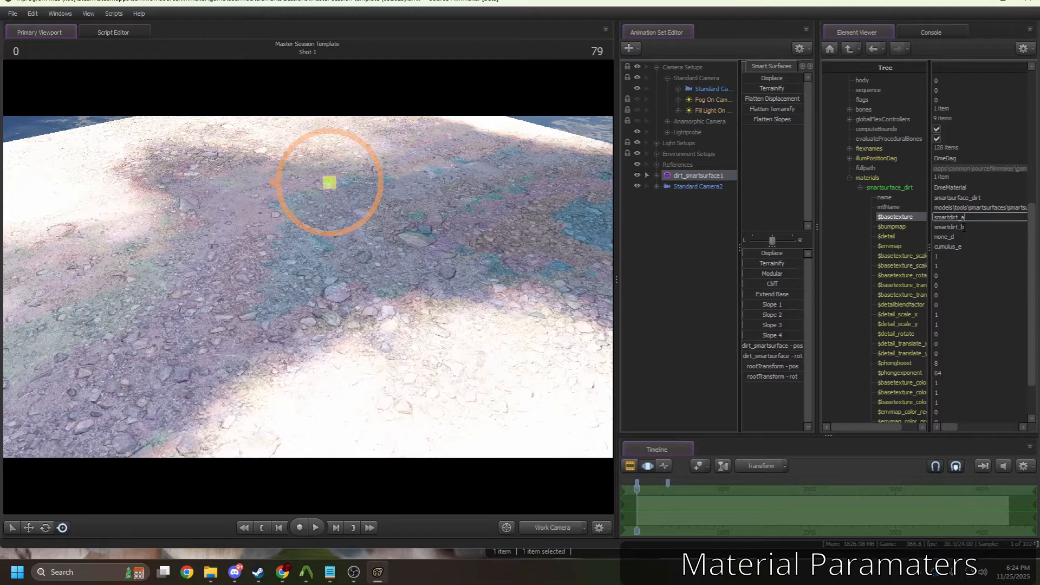
pyautogui.press('BackSpace')
pyautogui.press('BackSpace')
pyautogui.press('BackSpace')
pyautogui.press('BackSpace')
pyautogui.write('grassland')
pyautogui.press('Return')
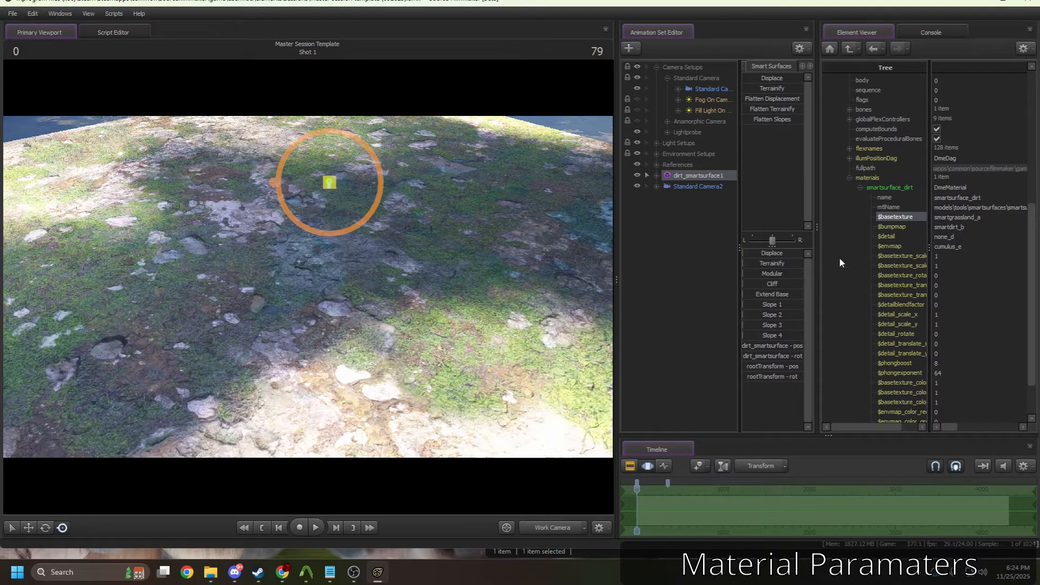
# Step: Set the $basetexture back to smartdirt_a
pyautogui.moveTo(764, 253)
pyautogui.mouseDown()
pyautogui.moveTo(803, 253)
pyautogui.moveTo(764, 253)
pyautogui.mouseUp()
pyautogui.click(885, 216)
pyautogui.write('smartdirt_a')
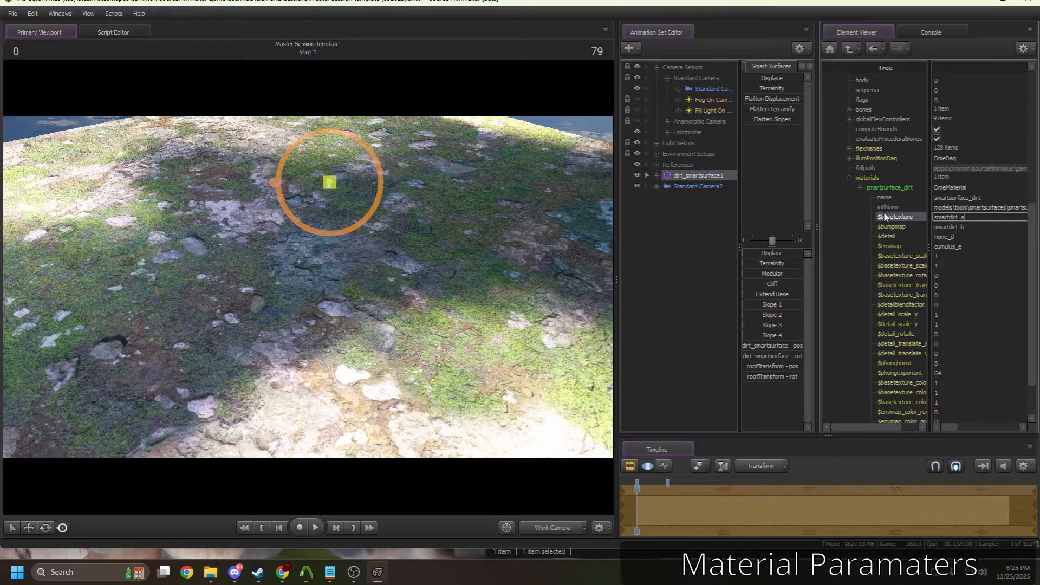
pyautogui.press('Return')
# Step: Set the material's $detail texture to rust_a
pyautogui.click(862, 232)
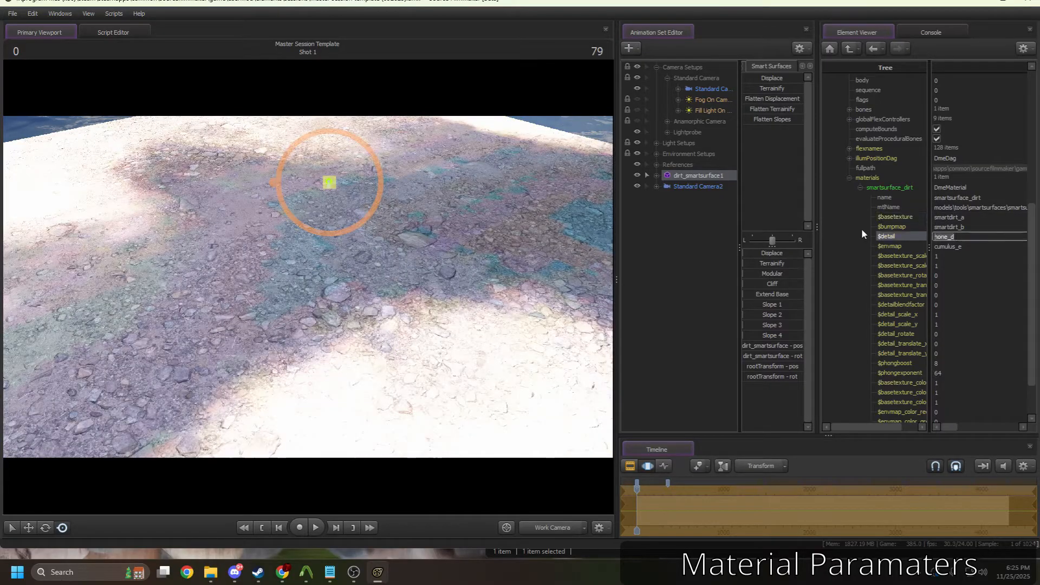
pyautogui.write('rust_a')
pyautogui.press('Return')
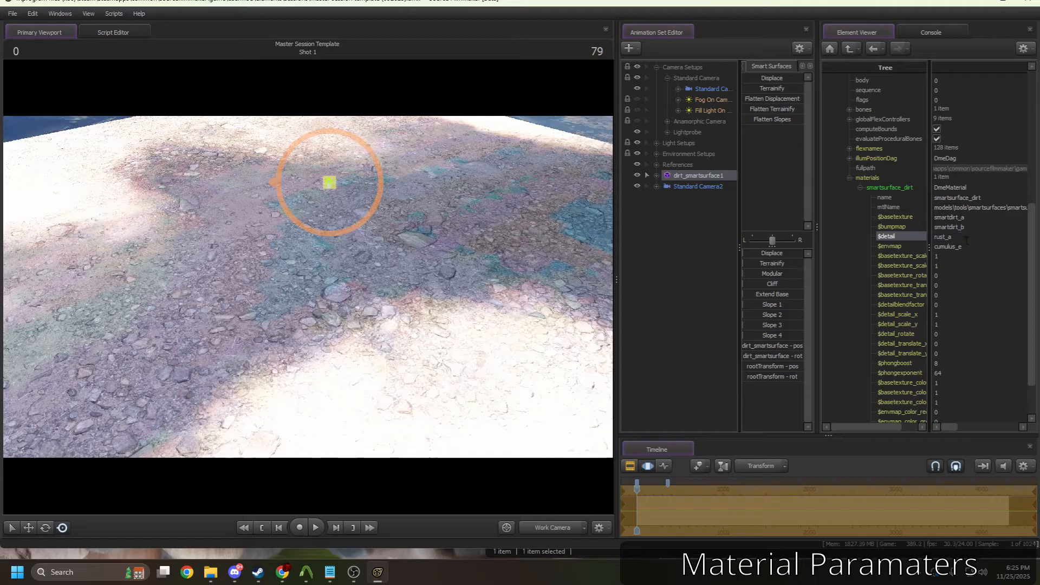
pyautogui.click(966, 241)
# Step: Set $detailblendfactor to 0.5 to blend the detail texture over the dirt
pyautogui.click(901, 305)
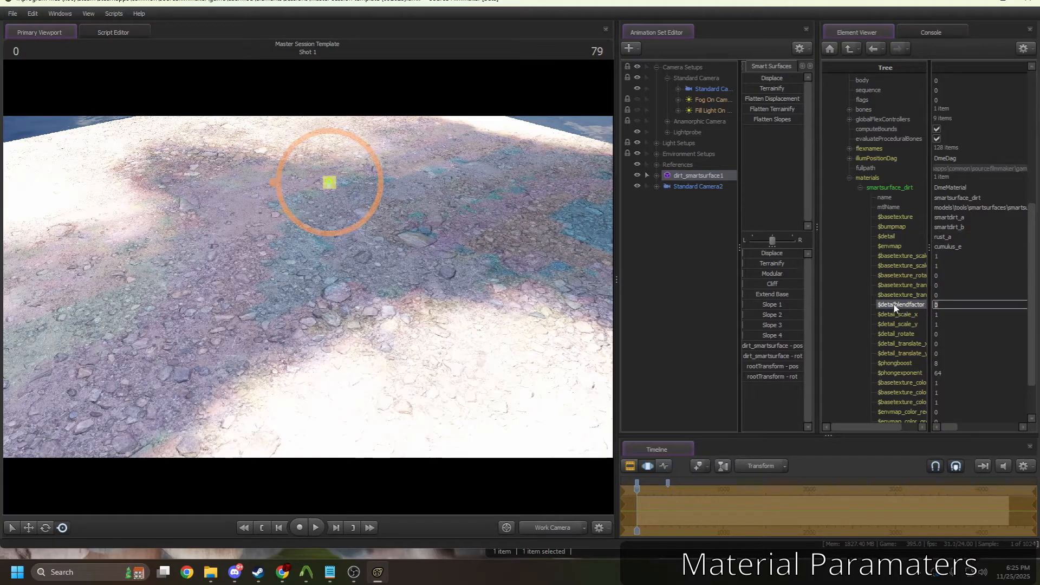
pyautogui.write('0.5')
pyautogui.press('Return')
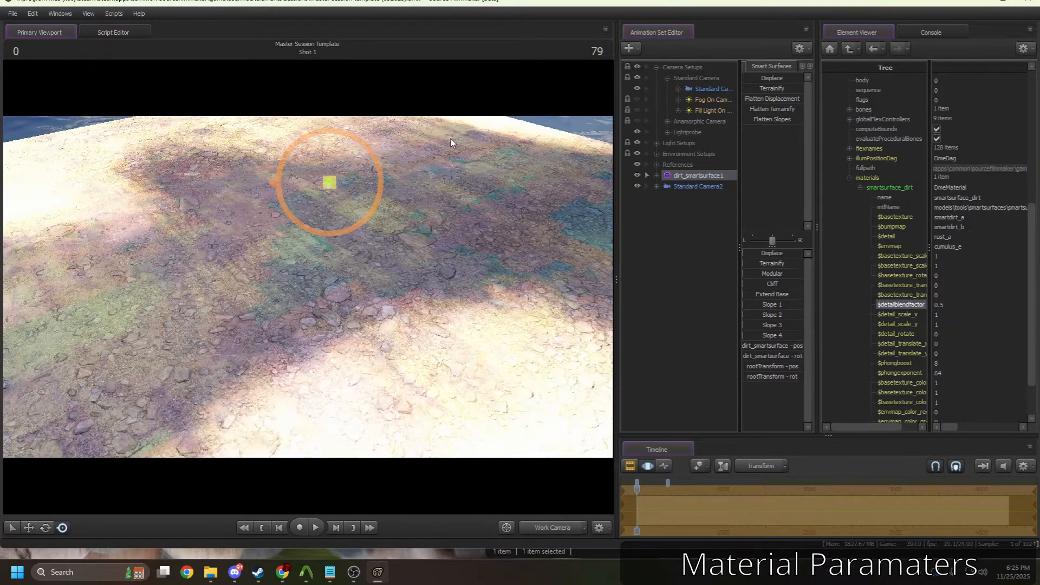
# Step: Raise $detailblendfactor to 0.8 for a stronger detail texture
pyautogui.click(953, 304)
pyautogui.press('BackSpace')
pyautogui.write('8')
pyautogui.press('Return')
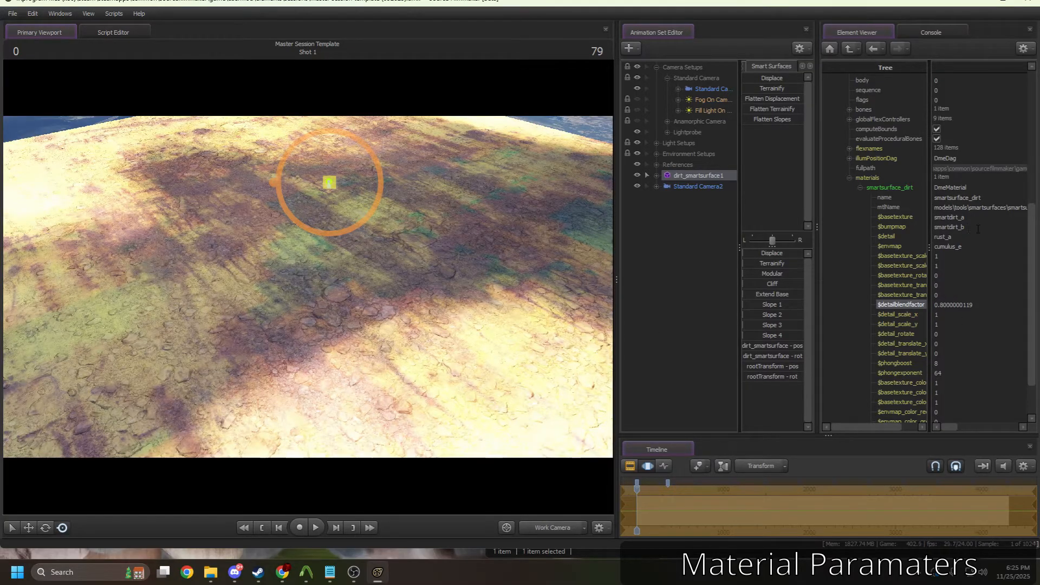
# Step: Set the material's $detail texture to none_d
pyautogui.doubleClick(874, 235)
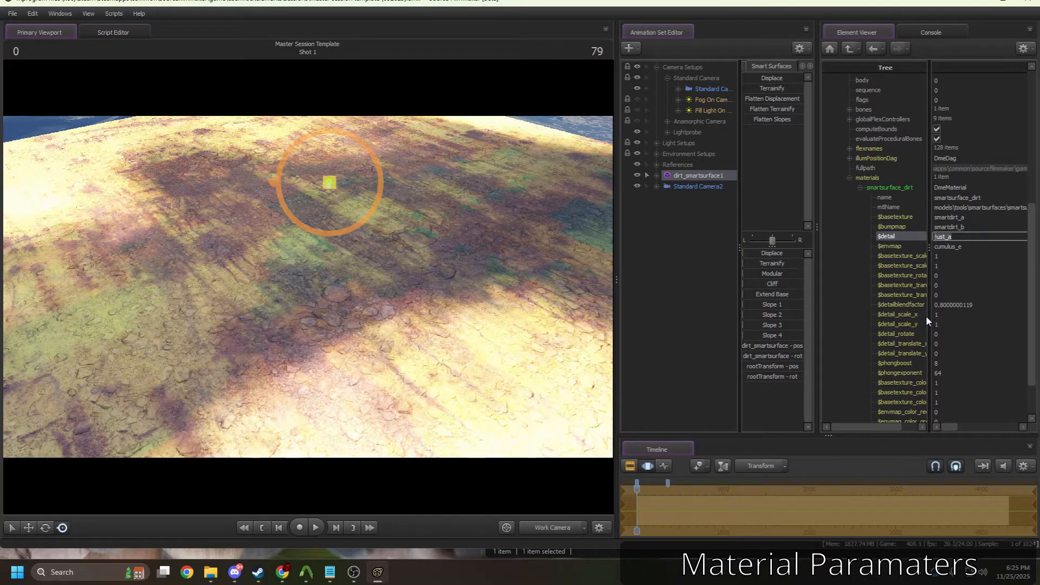
pyautogui.click(964, 238)
pyautogui.moveTo(953, 237); pyautogui.dragTo(868, 229)
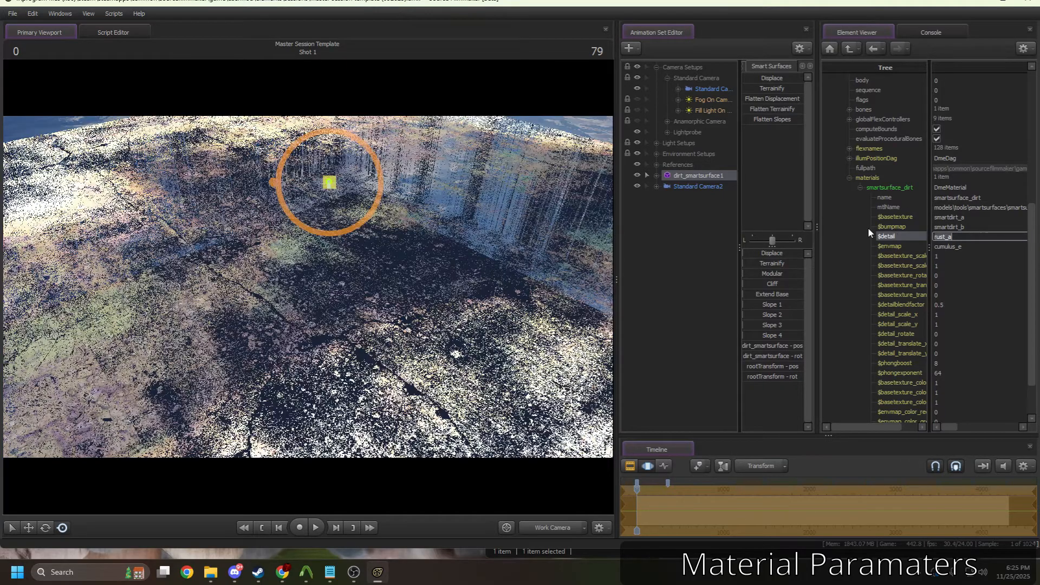
pyautogui.write('none_d')
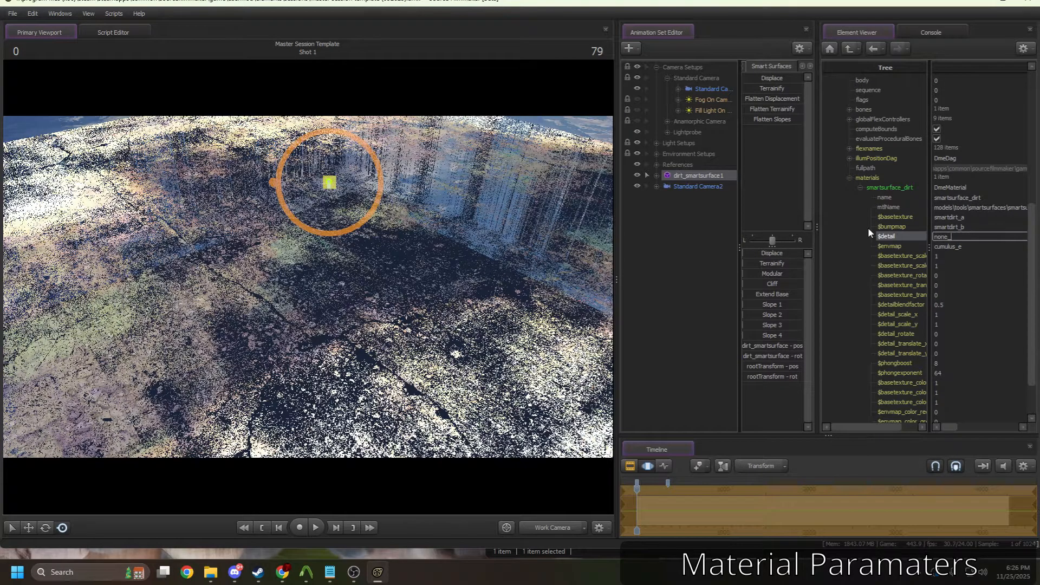
pyautogui.press('Return')
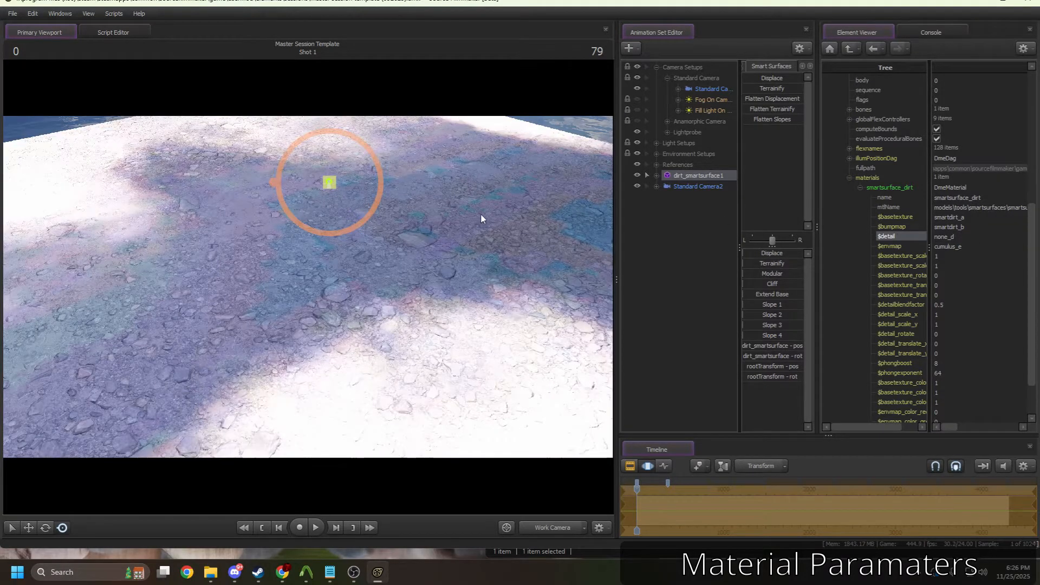
# Step: Review the material's texture parameters $basetexture, $detail and $envmap
pyautogui.click(957, 238)
pyautogui.click(910, 244)
pyautogui.click(900, 237)
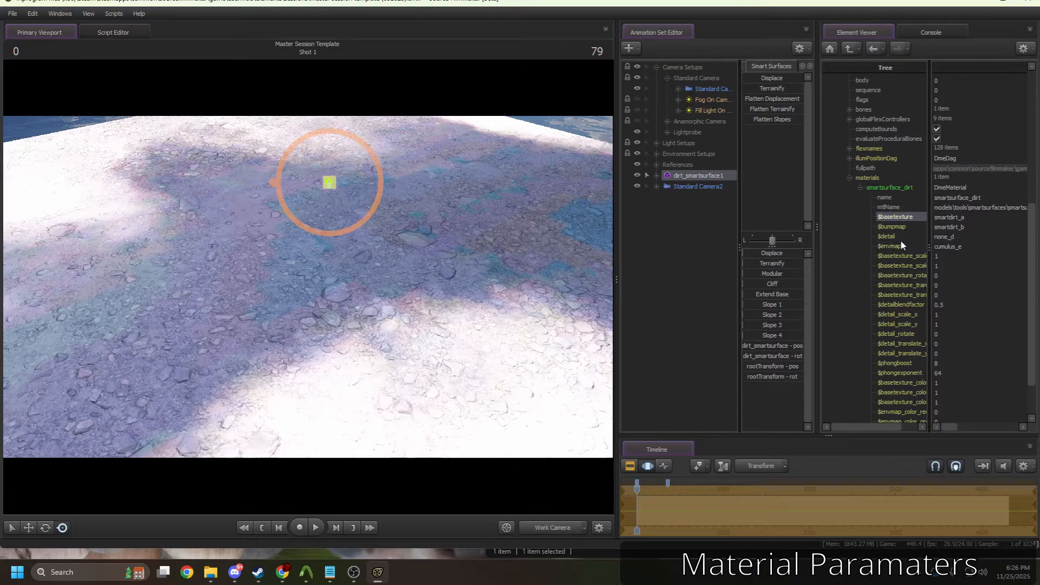
pyautogui.click(972, 255)
pyautogui.click(969, 248)
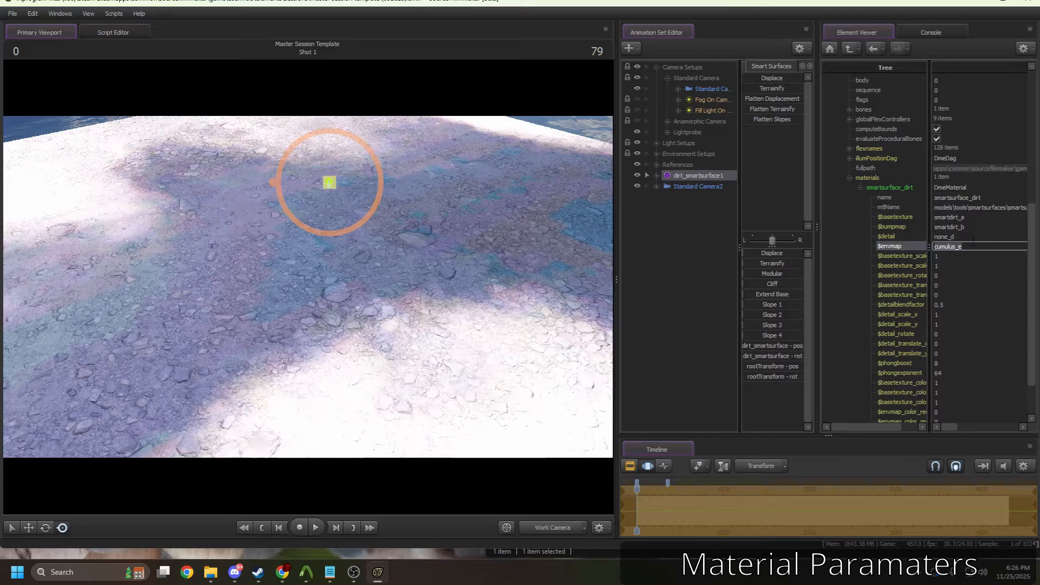
pyautogui.click(908, 248)
pyautogui.scroll(-2, 910, 253)
pyautogui.click(909, 251)
pyautogui.click(902, 202)
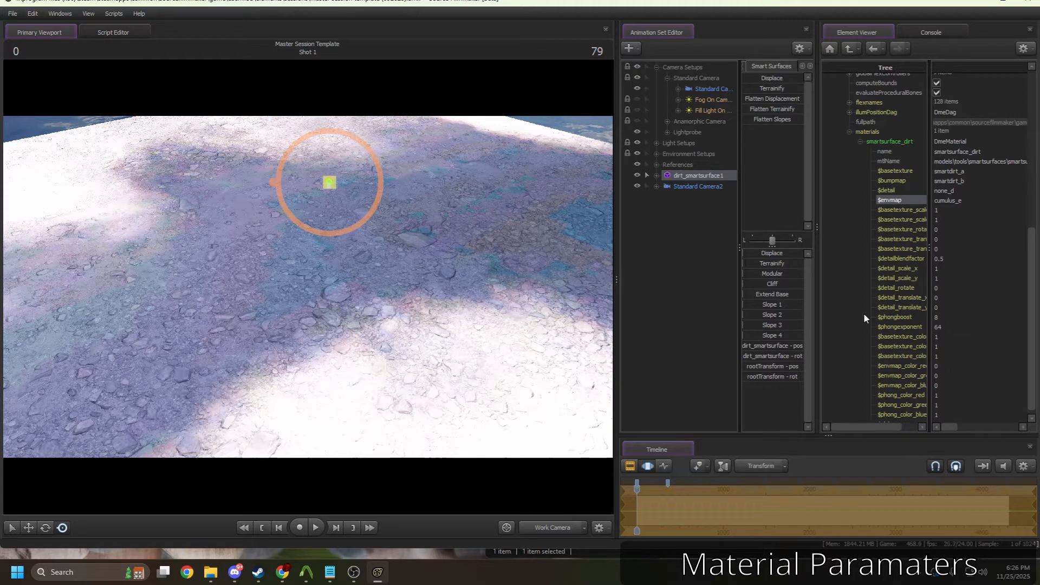
# Step: Widen the Element Viewer and its name column to show the full material parameter names
pyautogui.moveTo(929, 231); pyautogui.dragTo(962, 232)
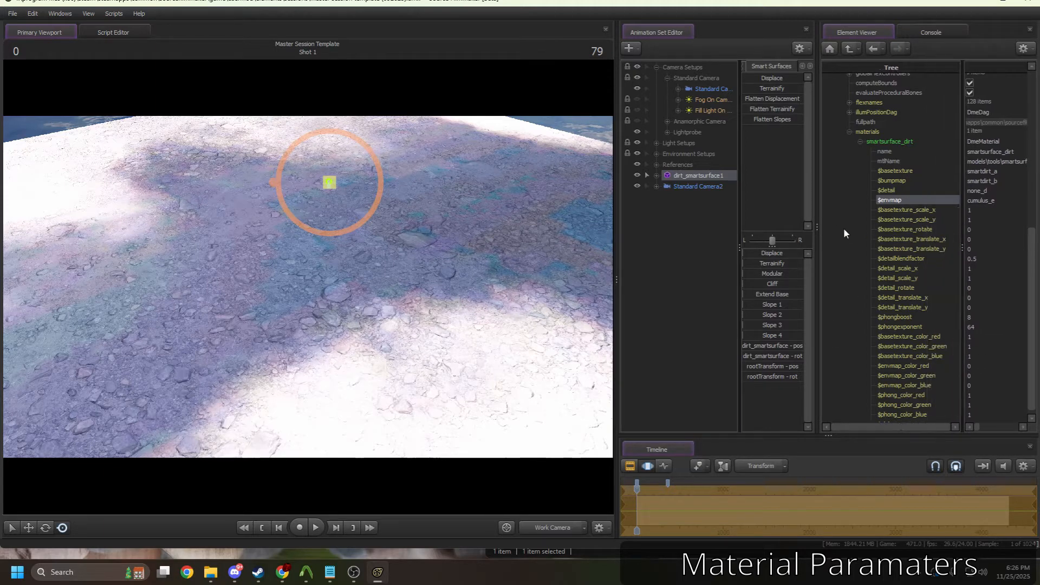
pyautogui.moveTo(812, 214); pyautogui.dragTo(805, 216)
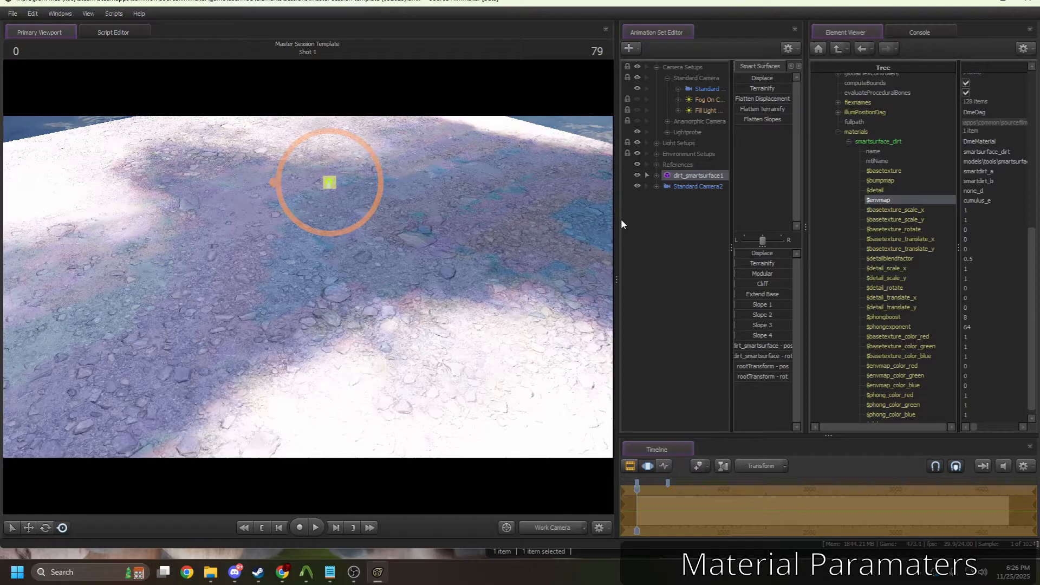
pyautogui.moveTo(618, 218); pyautogui.dragTo(545, 226)
pyautogui.scroll(-1, 878, 262)
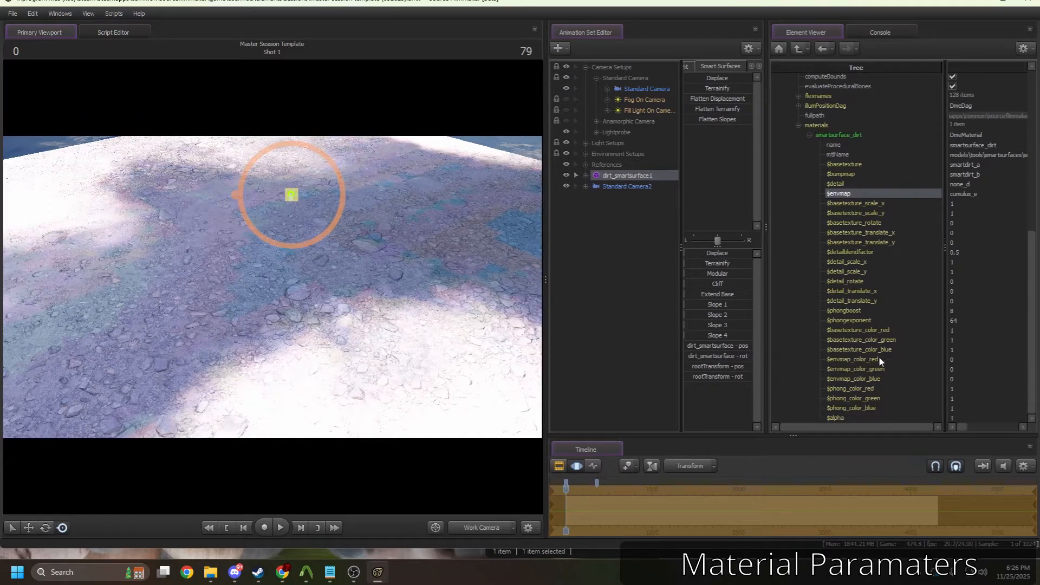
# Step: Set $envmap_color_red to 1, $envmap_color_green to 11 and $envmap_color_blue to 1
pyautogui.click(854, 360)
pyautogui.doubleClick(966, 359)
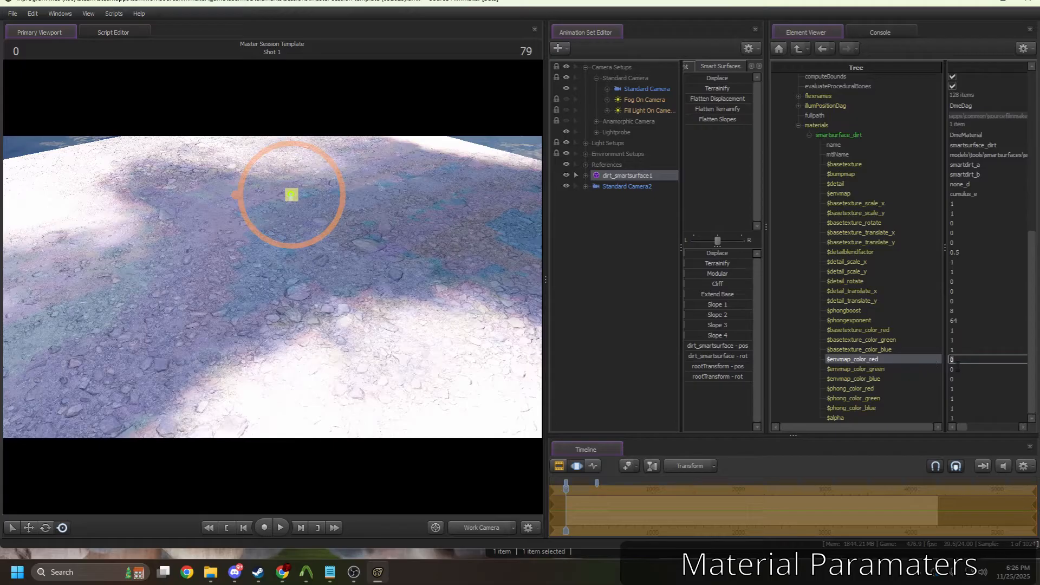
pyautogui.write('1')
pyautogui.press('Tab')
pyautogui.write('1')
pyautogui.press('Tab')
pyautogui.write('1')
pyautogui.press('Return')
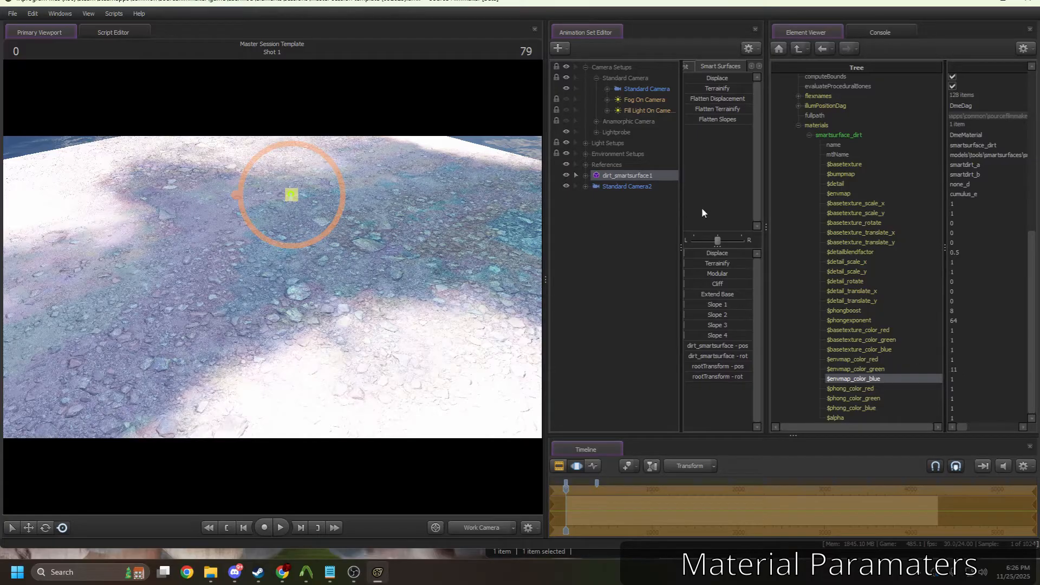
# Step: Set the material's $basetexture to none_a and its $bumpmap to none_b
pyautogui.click(917, 164)
pyautogui.write('none')
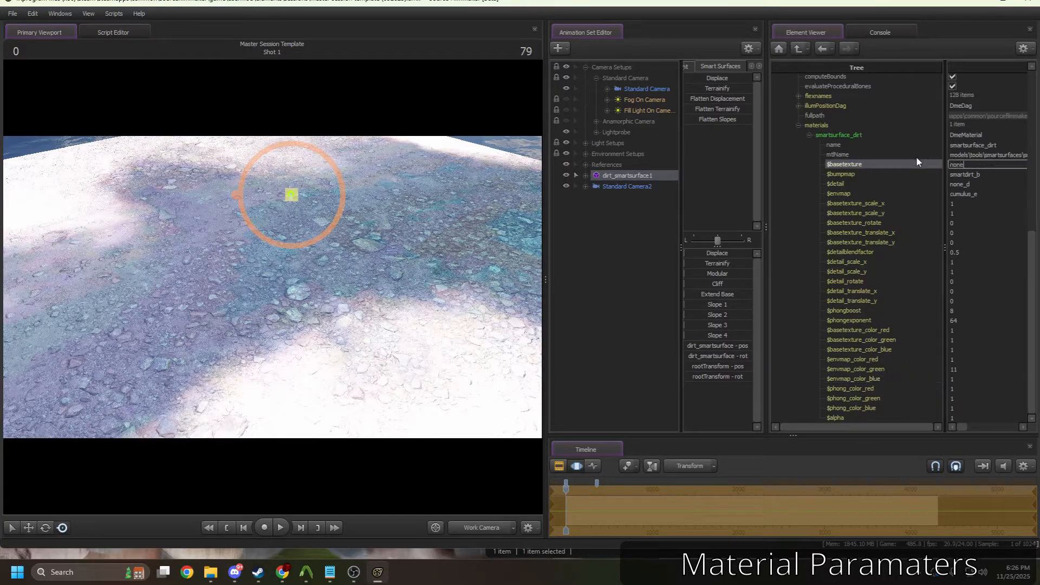
pyautogui.write('_a')
pyautogui.press('Return')
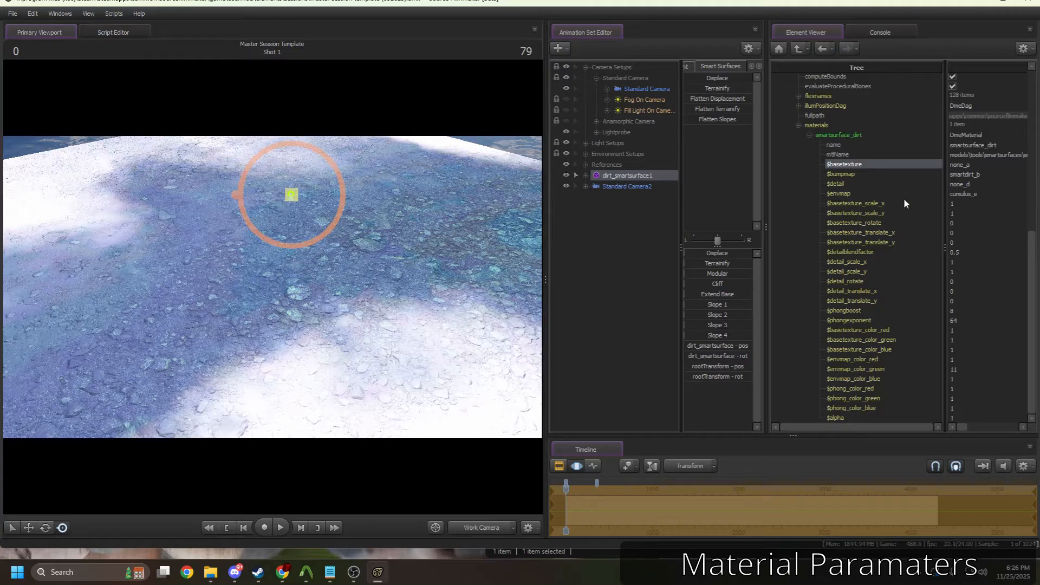
pyautogui.doubleClick(991, 176)
pyautogui.write('none_b')
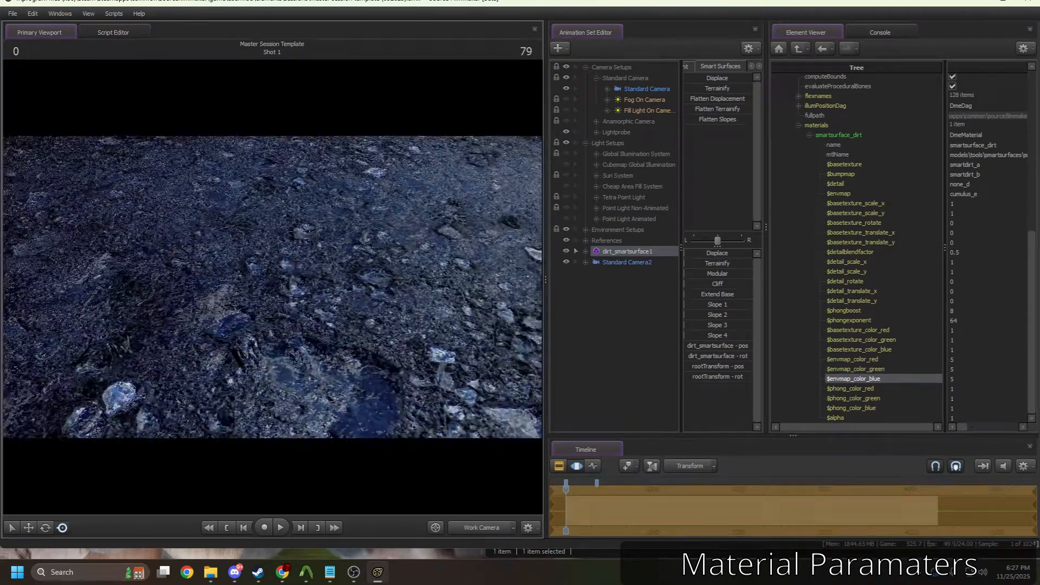
# Step: Look over the reflective surface and switch the viewport from the work camera to Standard Camera2
pyautogui.moveTo(272, 287)
pyautogui.mouseDown()
pyautogui.moveTo(217, 298)
pyautogui.moveTo(124, 290)
pyautogui.moveTo(272, 288)
pyautogui.moveTo(252, 279)
pyautogui.moveTo(233, 284)
pyautogui.moveTo(282, 292)
pyautogui.moveTo(195, 292)
pyautogui.moveTo(247, 284)
pyautogui.moveTo(265, 303)
pyautogui.moveTo(260, 311)
pyautogui.moveTo(282, 323)
pyautogui.moveTo(262, 303)
pyautogui.moveTo(273, 289)
pyautogui.mouseUp()
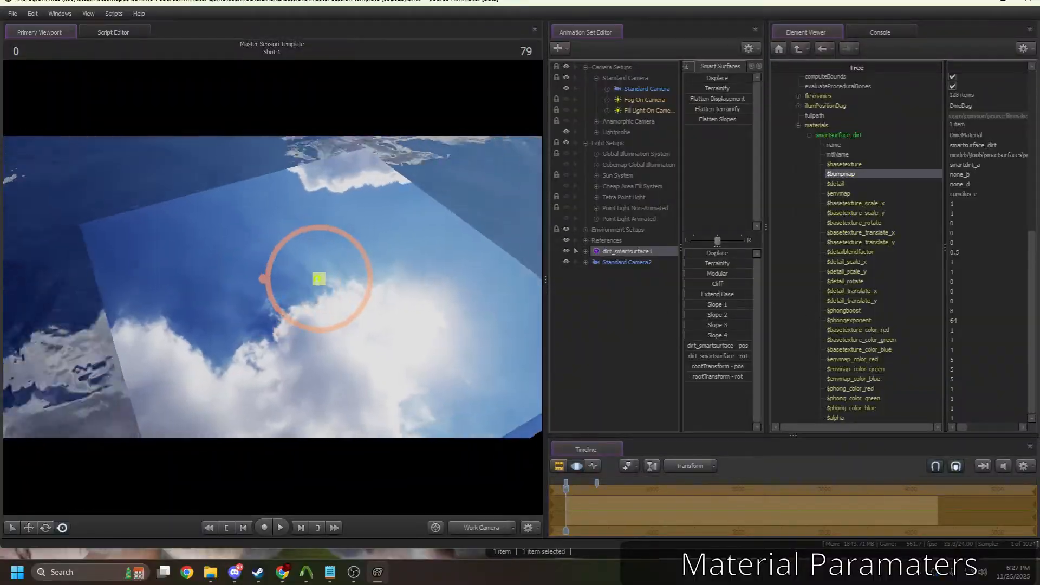
pyautogui.moveTo(271, 292); pyautogui.dragTo(285, 285)
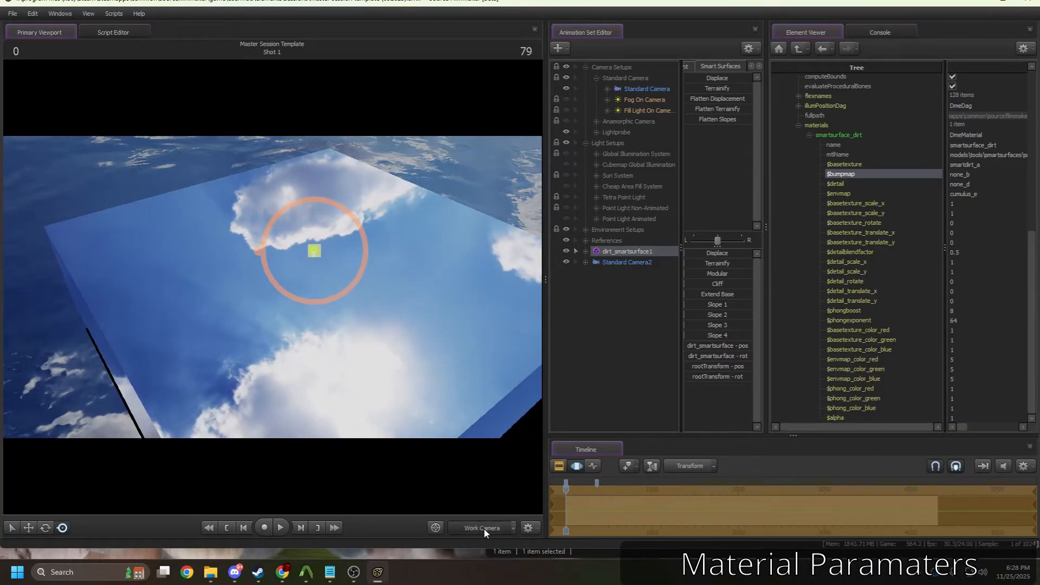
pyautogui.click(483, 528)
pyautogui.click(463, 502)
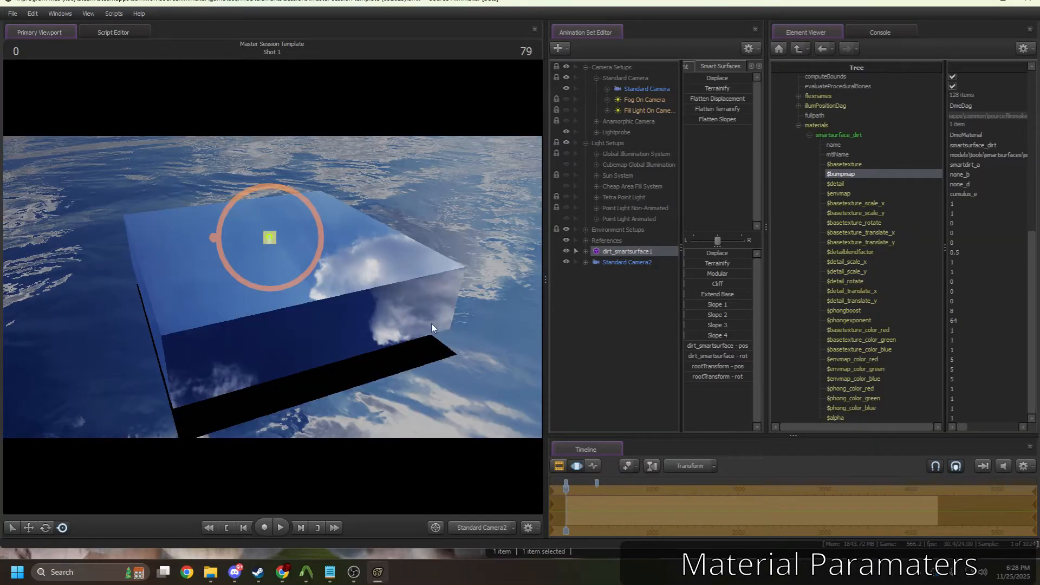
# Step: Set the material's $bumpmap back to smartdirt_b
pyautogui.click(902, 174)
pyautogui.write('smar')
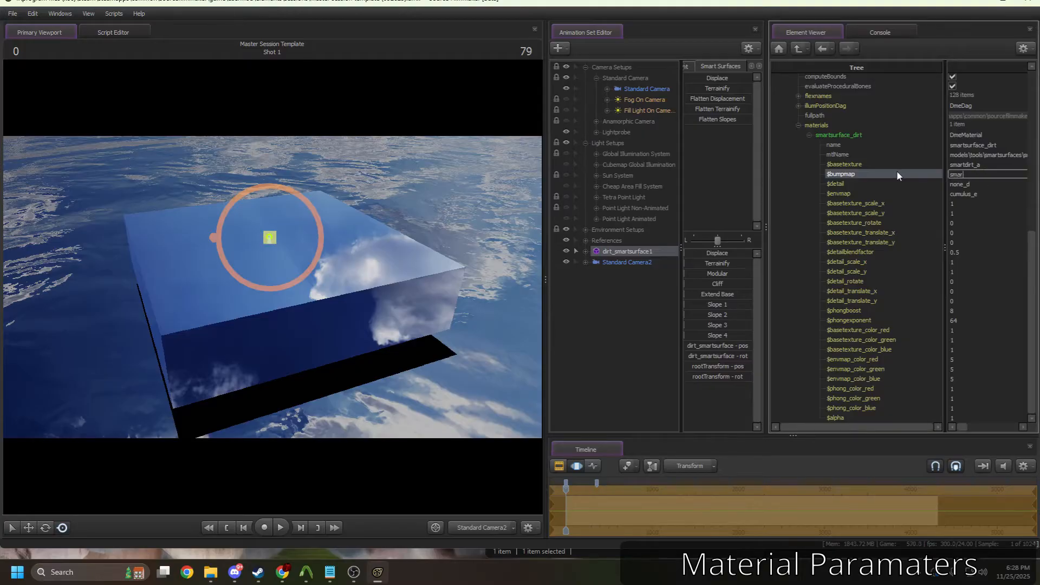
pyautogui.write('tdirt_b')
pyautogui.press('Return')
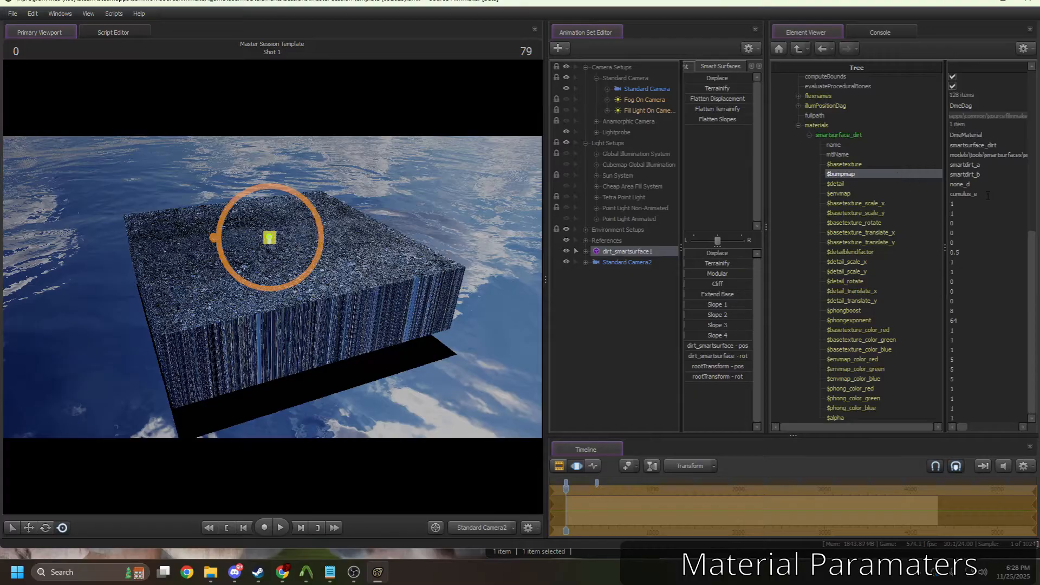
pyautogui.click(987, 194)
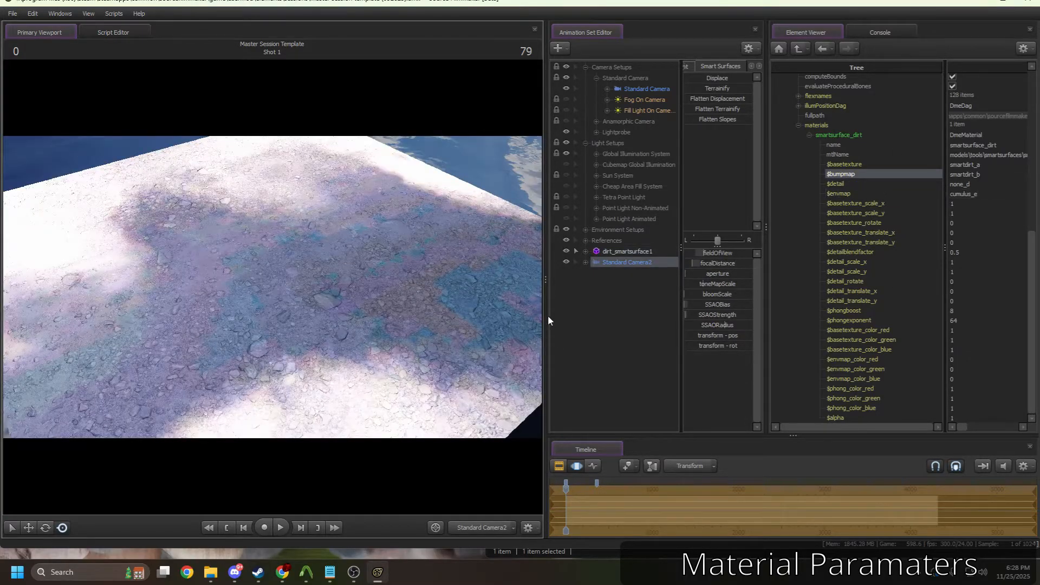
# Step: Set $basetexture_scale_x and $basetexture_scale_y to 4
pyautogui.moveTo(548, 316); pyautogui.dragTo(561, 316)
pyautogui.click(882, 203)
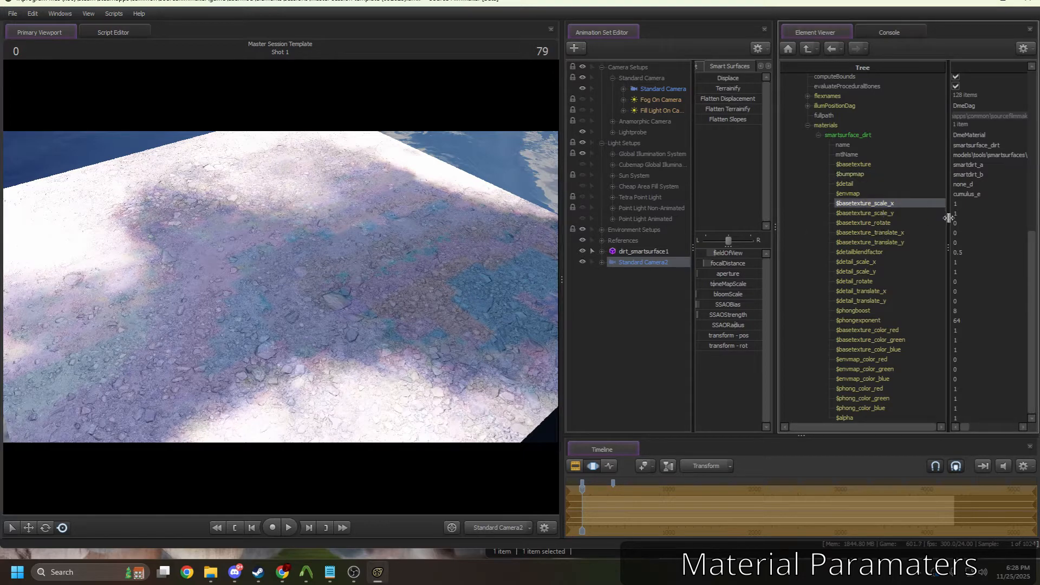
pyautogui.doubleClick(965, 205)
pyautogui.write('4')
pyautogui.press('Tab')
pyautogui.write('4')
pyautogui.press('Return')
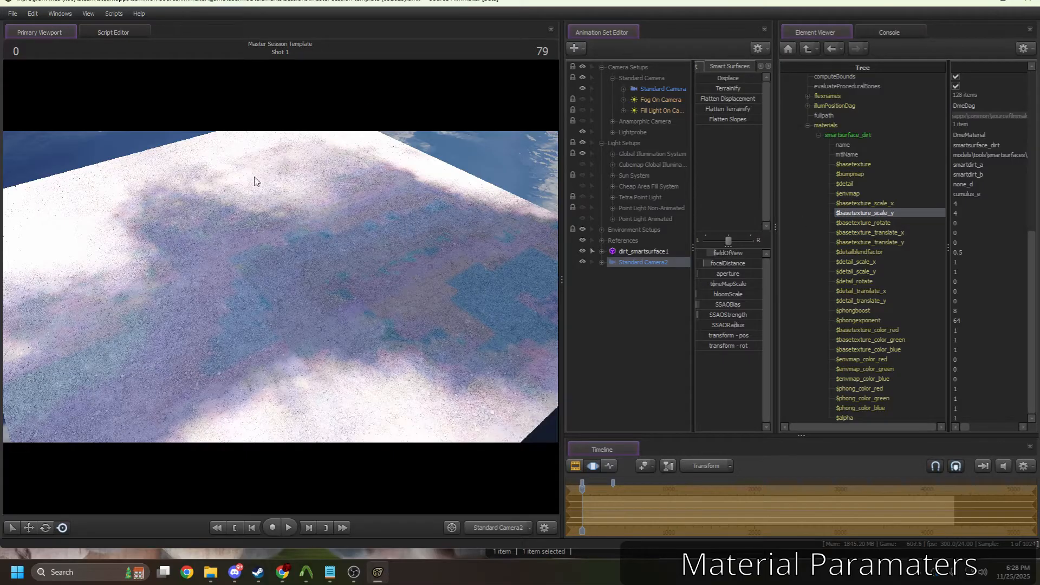
# Step: Set $basetexture_scale_x and $basetexture_scale_y to 16 for much denser texture tiling
pyautogui.doubleClick(933, 203)
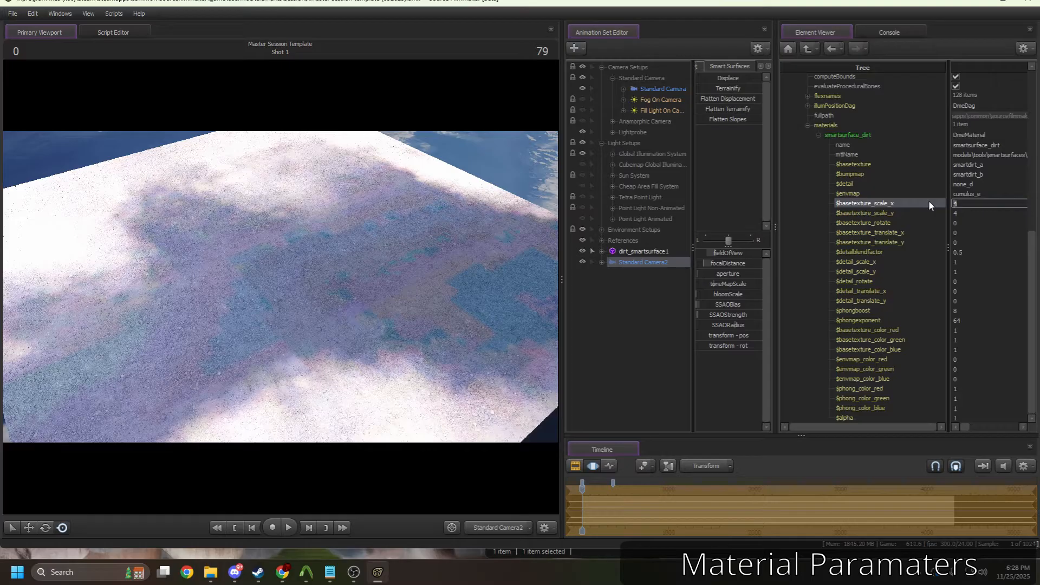
pyautogui.write('16')
pyautogui.press('Tab')
pyautogui.write('16')
pyautogui.press('Return')
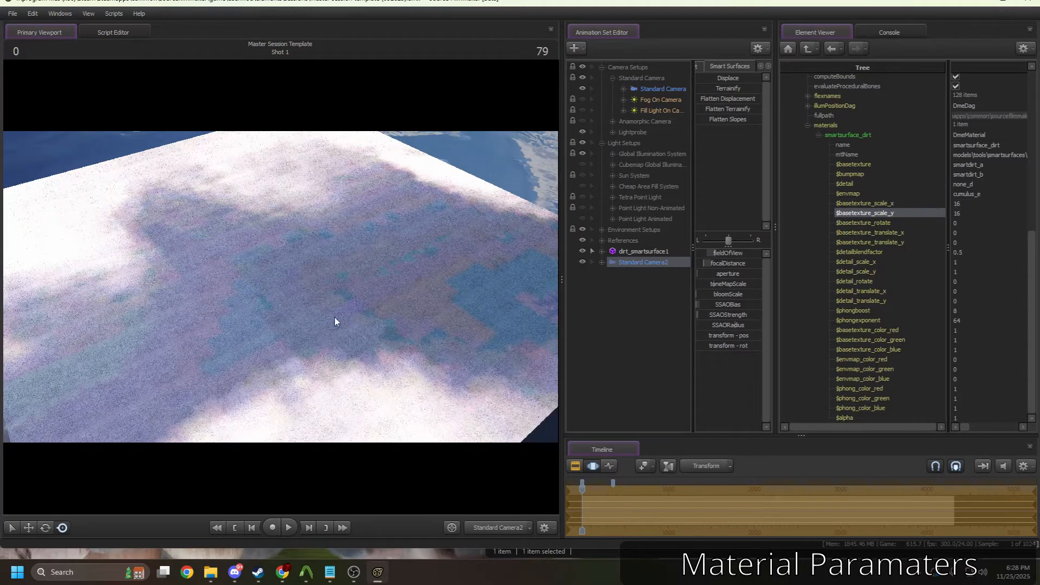
# Step: Set $basetexture_scale_x and $basetexture_scale_y to 0.5 to enlarge the dirt texture
pyautogui.doubleClick(910, 202)
pyautogui.write('.5')
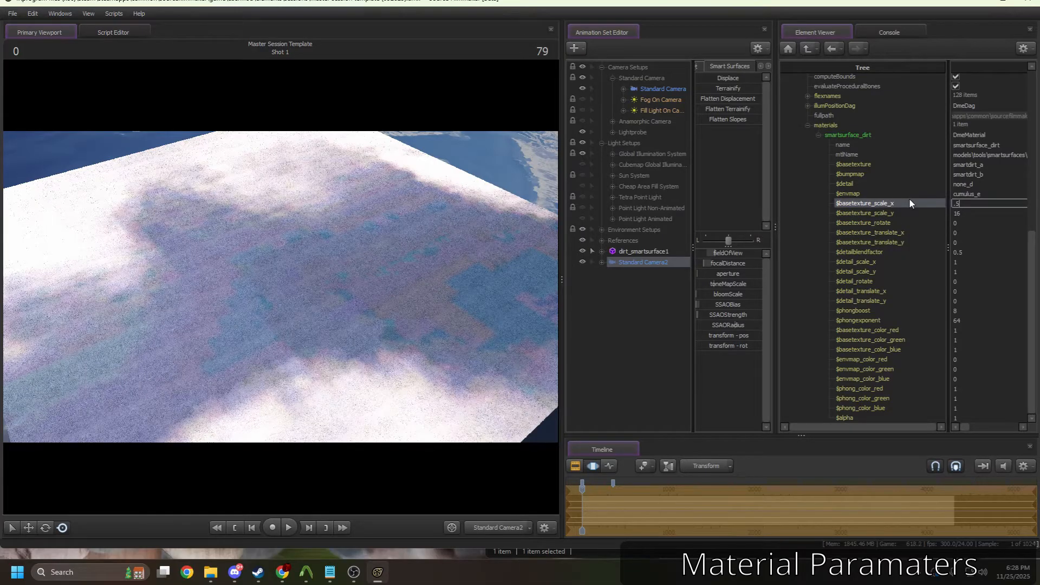
pyautogui.press('Tab')
pyautogui.write('.5')
pyautogui.press('Return')
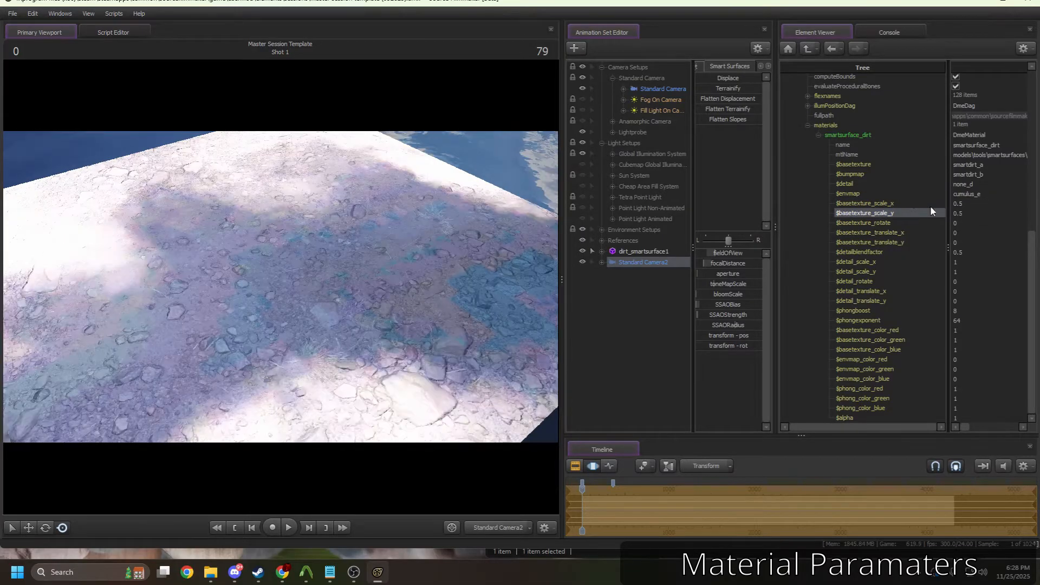
# Step: Try a $basetexture_scale_x value of 0
pyautogui.doubleClick(929, 201)
pyautogui.write('0')
pyautogui.press('`')
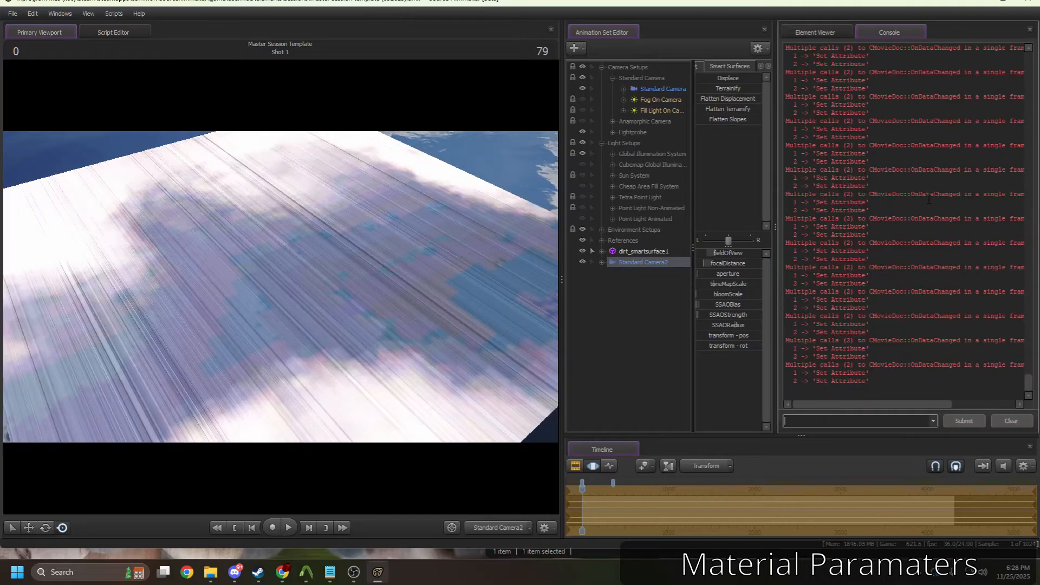
# Step: Reset $basetexture_scale_x and $basetexture_scale_y to 1, and select the dirt_smartsurface1 animation set
pyautogui.click(821, 30)
pyautogui.doubleClick(941, 211)
pyautogui.write('1')
pyautogui.press('Return')
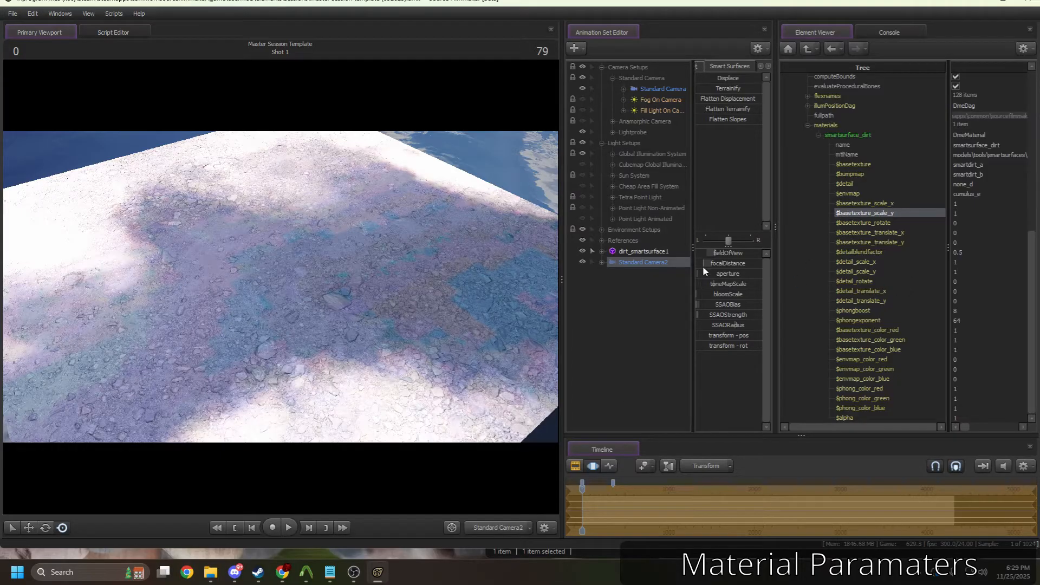
pyautogui.rightClick(664, 254)
pyautogui.click(664, 255)
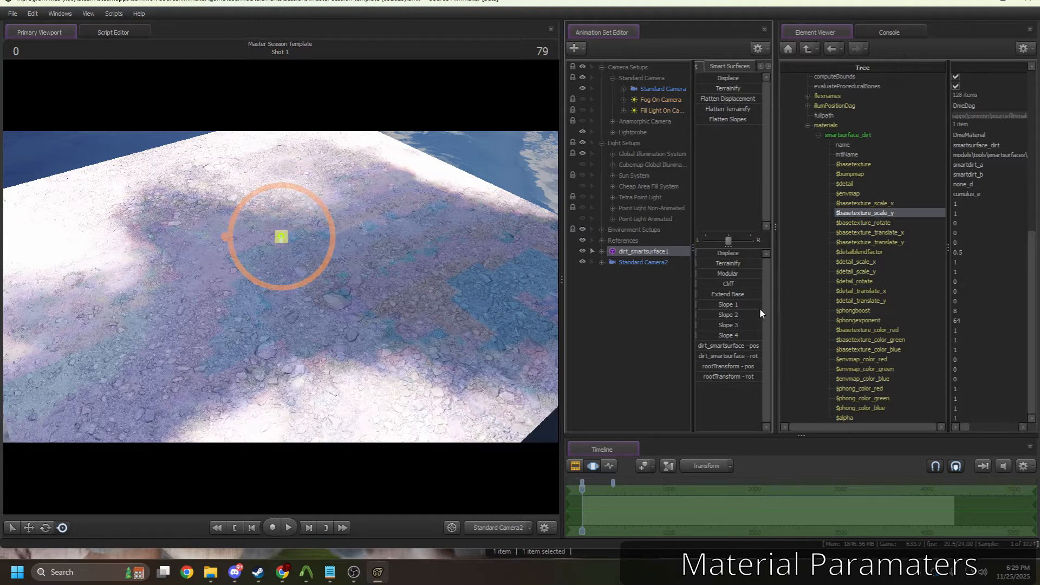
# Step: Set $basetexture_rotate to 0.5
pyautogui.click(884, 223)
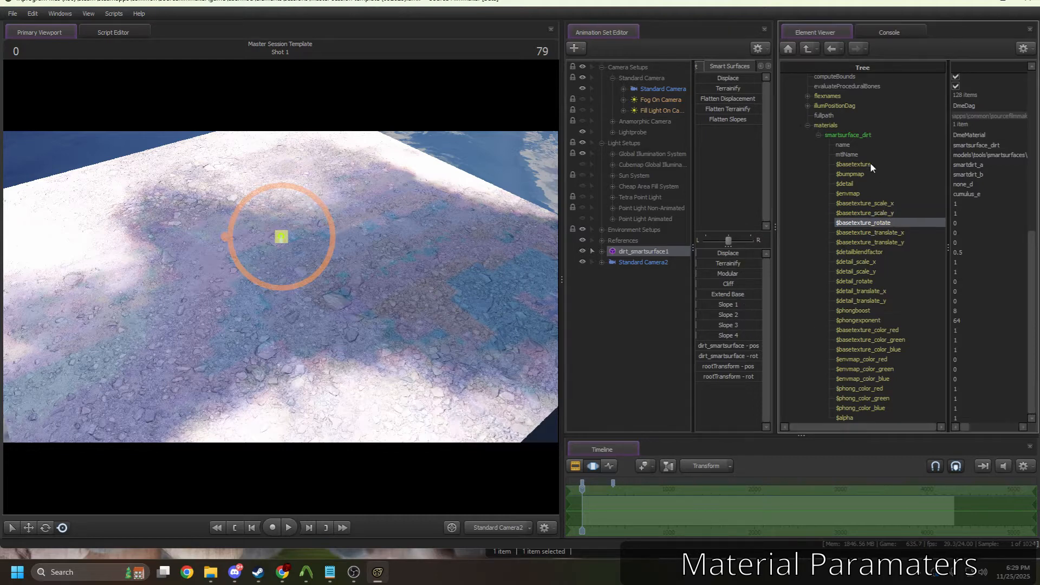
pyautogui.click(968, 215)
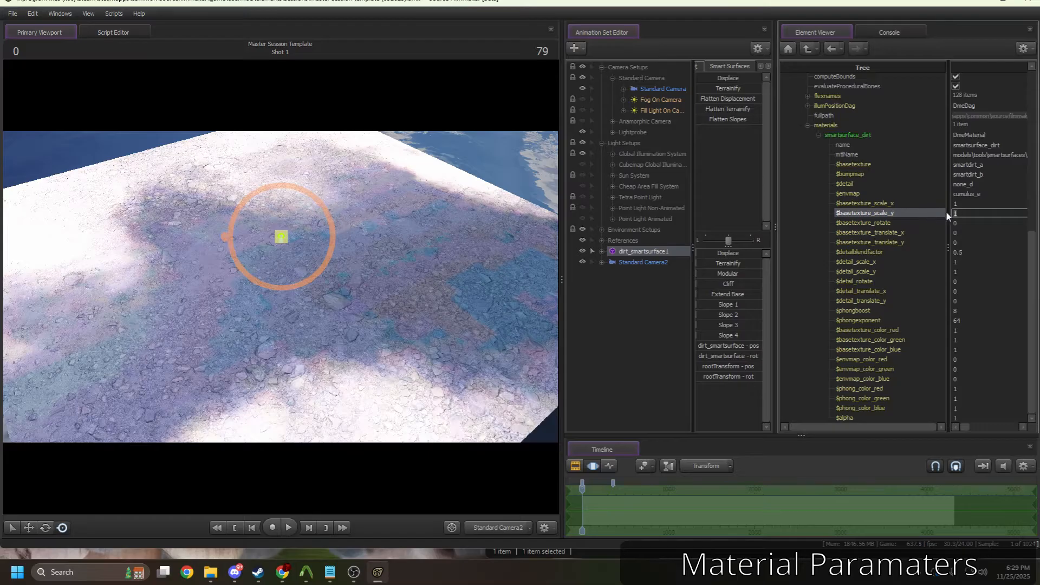
pyautogui.click(896, 223)
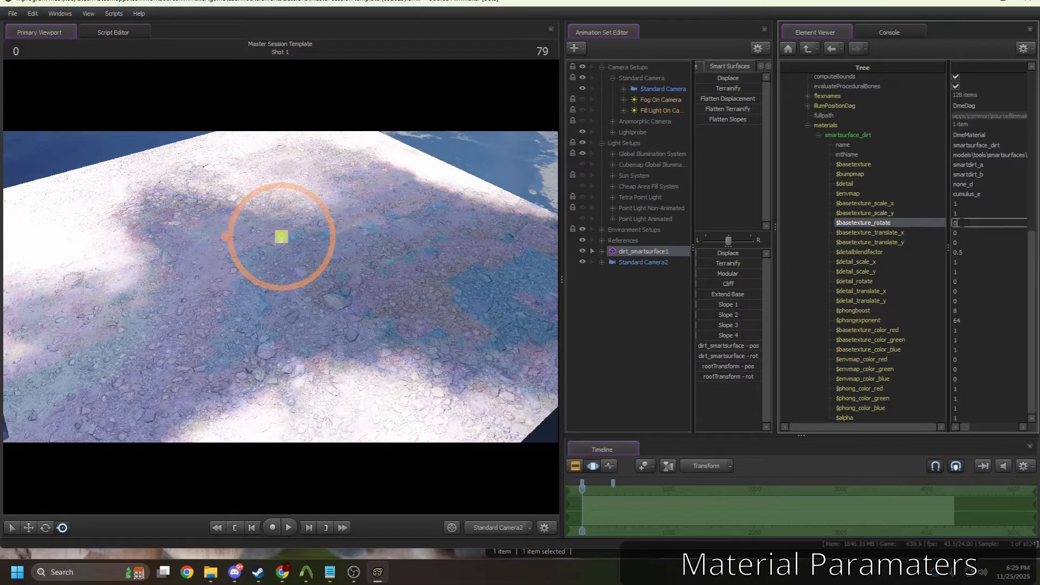
pyautogui.write('.5')
pyautogui.press('Return')
# Step: Set $basetexture_rotate to 9 to turn the base texture further
pyautogui.click(923, 224)
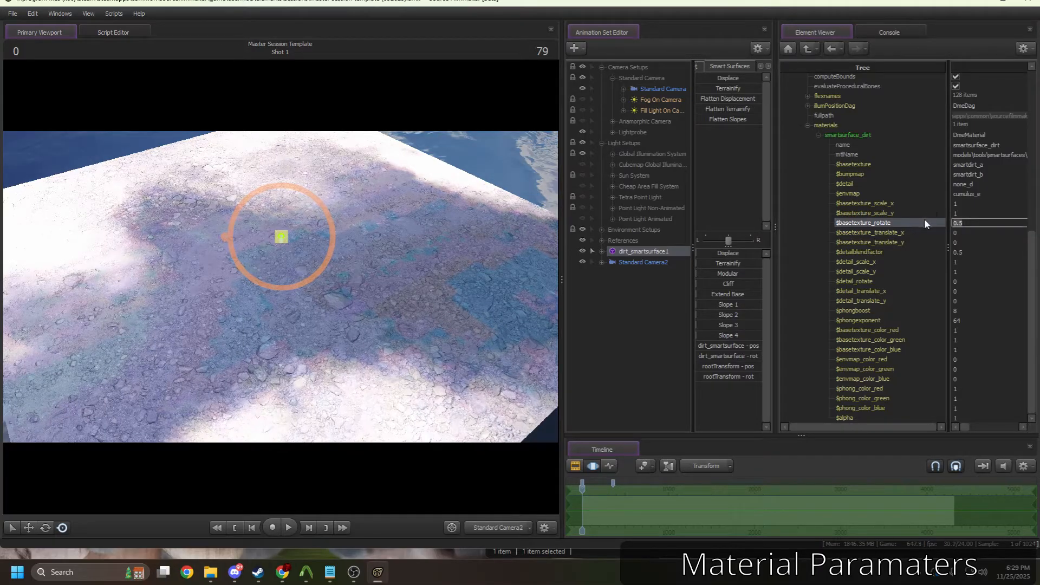
pyautogui.write('9')
pyautogui.press('Return')
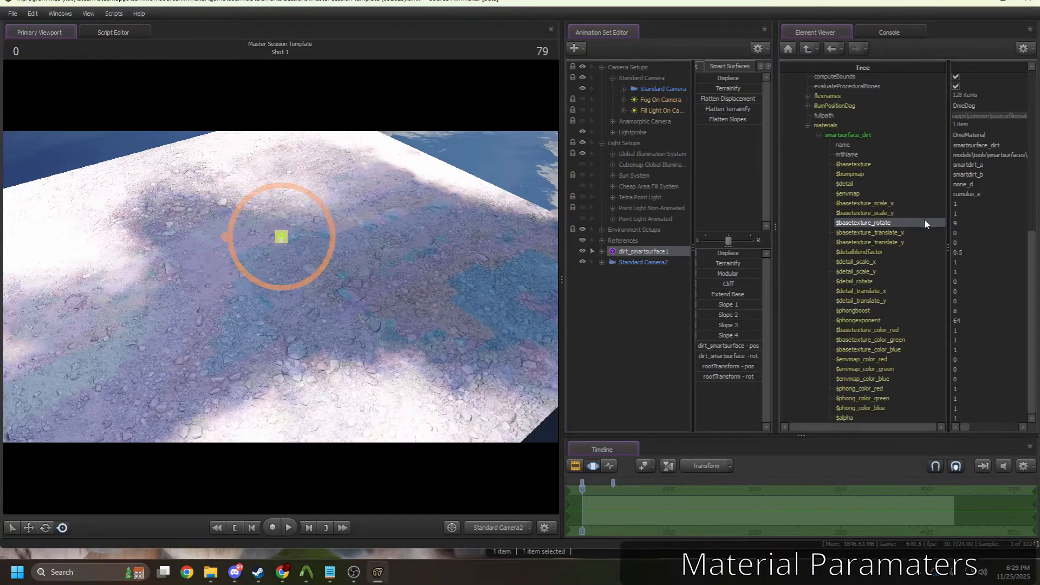
# Step: Try $basetexture_rotate values of 25, 45 and 90
pyautogui.click(929, 219)
pyautogui.write('25')
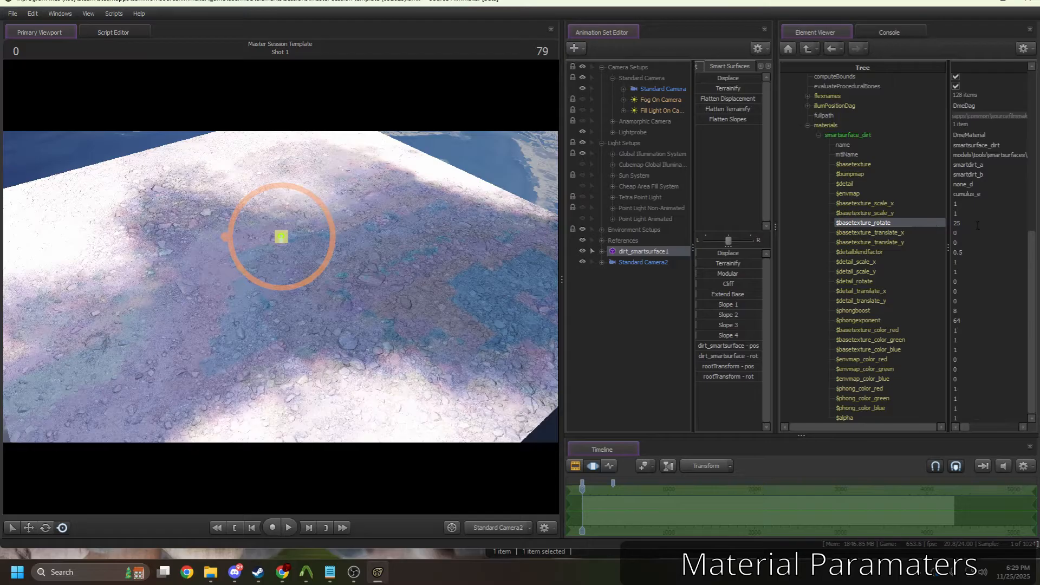
pyautogui.write('45')
pyautogui.press('Return')
pyautogui.click(922, 222)
pyautogui.write('90')
pyautogui.press('Return')
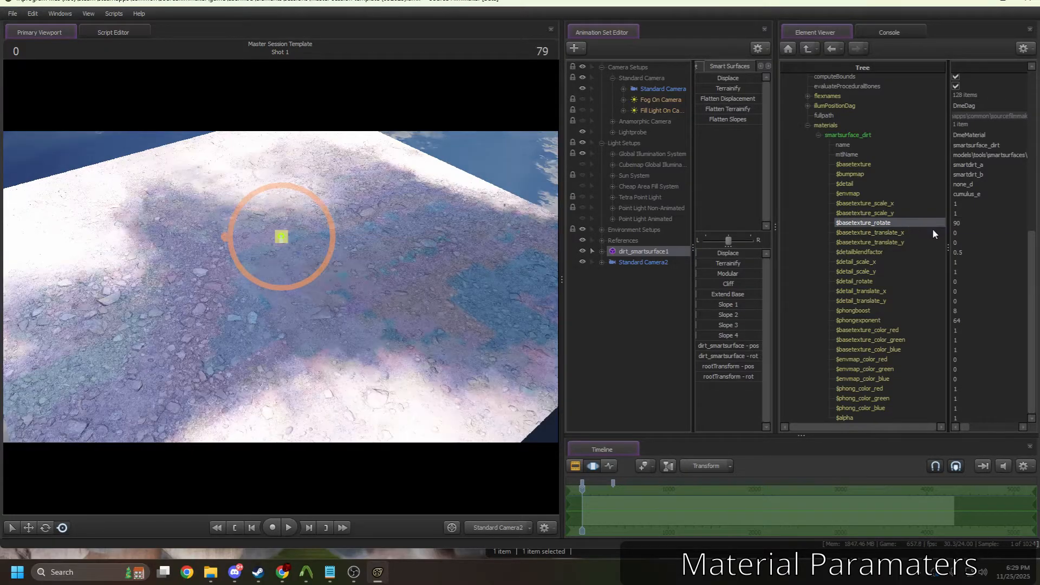
# Step: Reset $basetexture_rotate to 0
pyautogui.click(927, 222)
pyautogui.write('0')
pyautogui.press('Return')
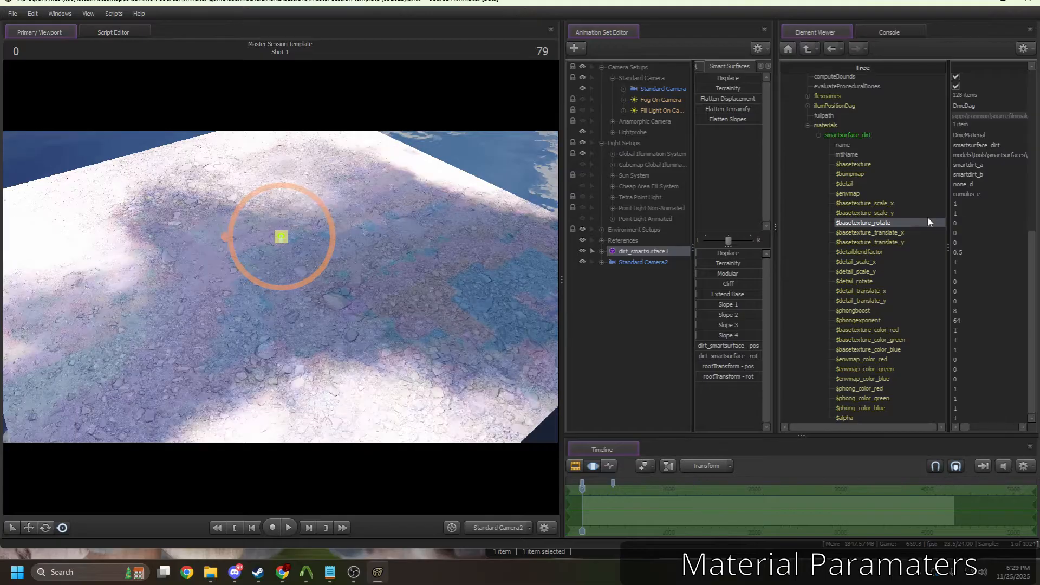
pyautogui.click(933, 222)
# Step: Try $basetexture_translate_x values of 0.1 and 0.2, and reset it to 0
pyautogui.click(933, 232)
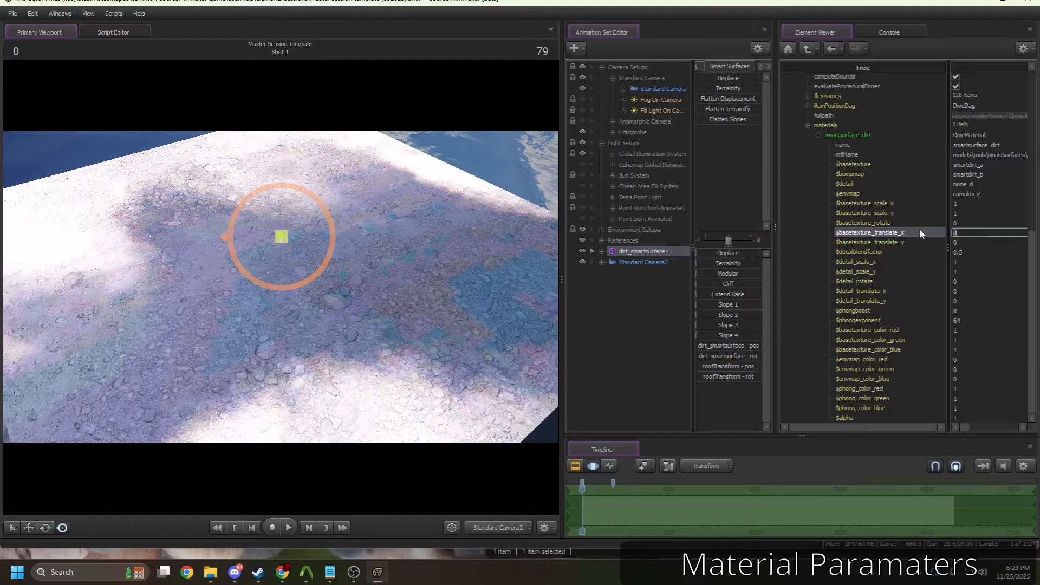
pyautogui.write('0.1')
pyautogui.press('Return')
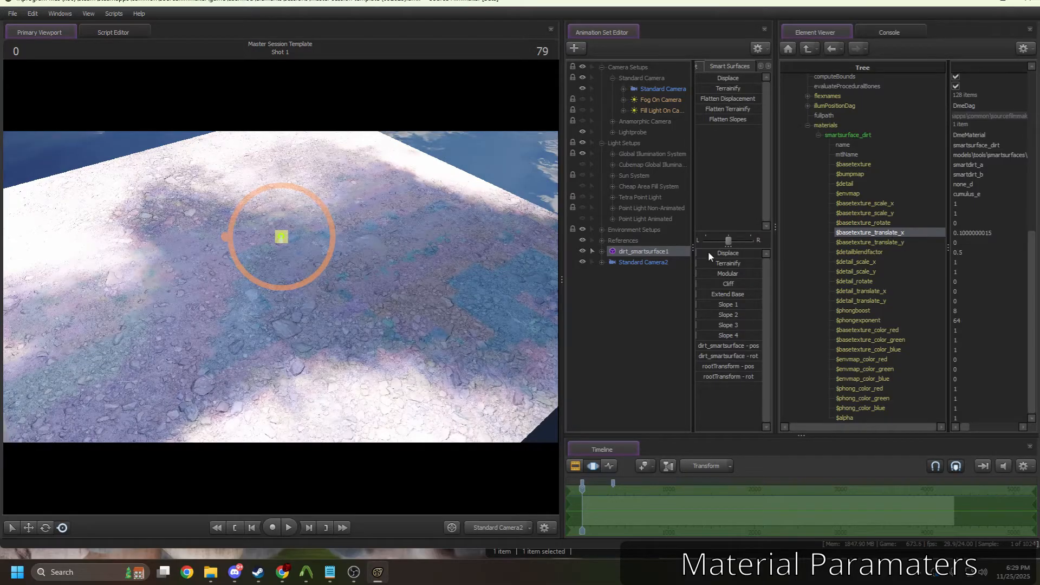
pyautogui.doubleClick(990, 229)
pyautogui.write('0.2')
pyautogui.press('Return')
pyautogui.doubleClick(989, 232)
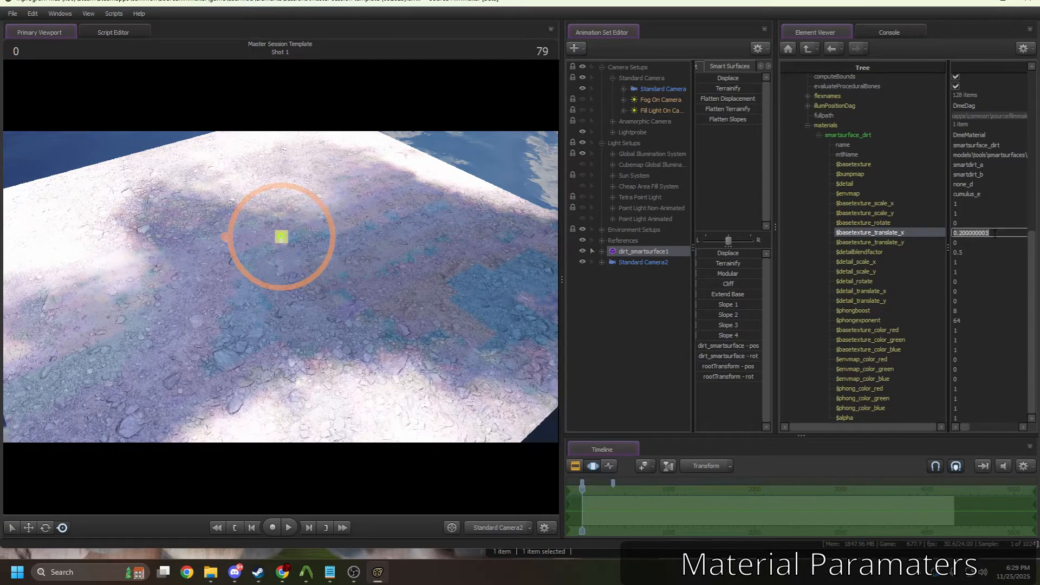
pyautogui.write('0')
pyautogui.press('Return')
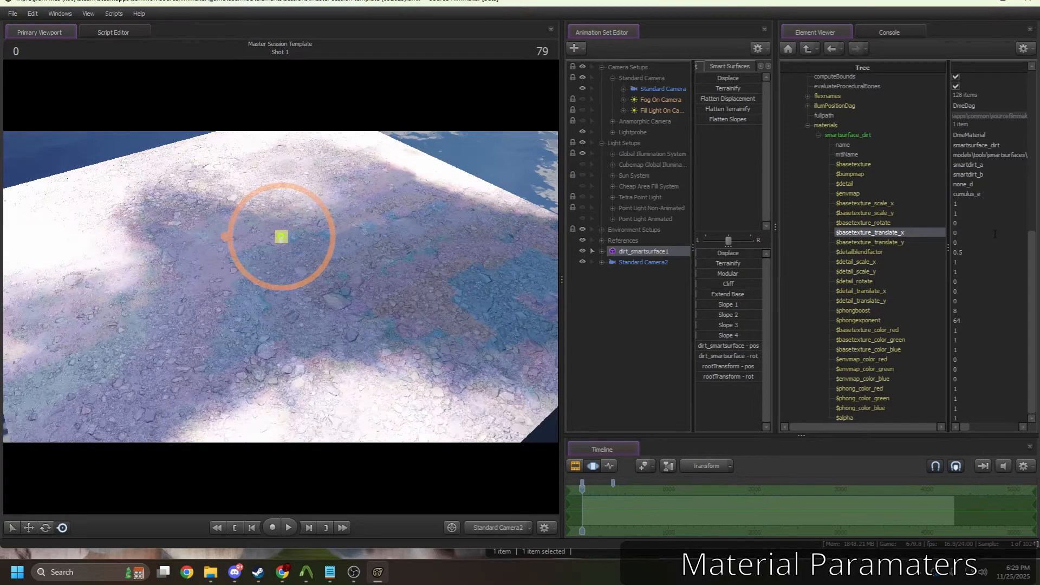
# Step: Try a $basetexture_translate_y value of 0.1 and return it to 0
pyautogui.doubleClick(952, 243)
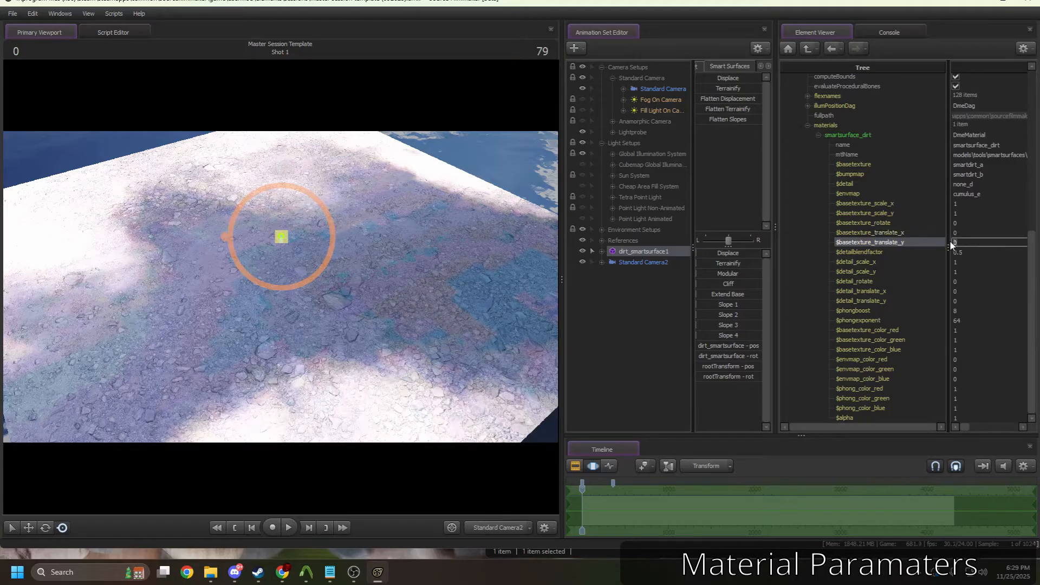
pyautogui.write('.1000000015')
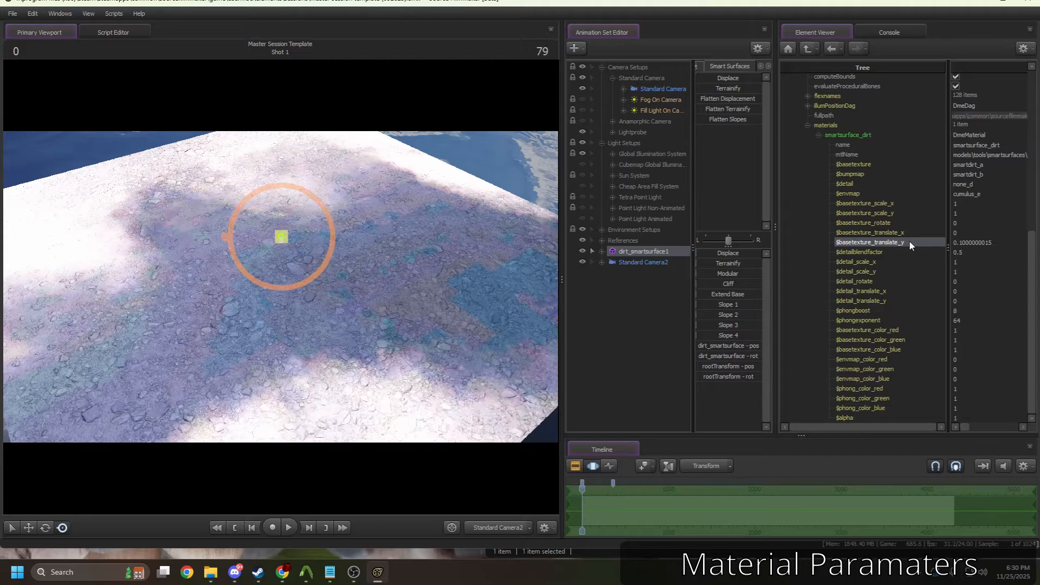
pyautogui.click(979, 242)
pyautogui.hotkey('ctrl', 'a')
pyautogui.write('0')
pyautogui.press('Return')
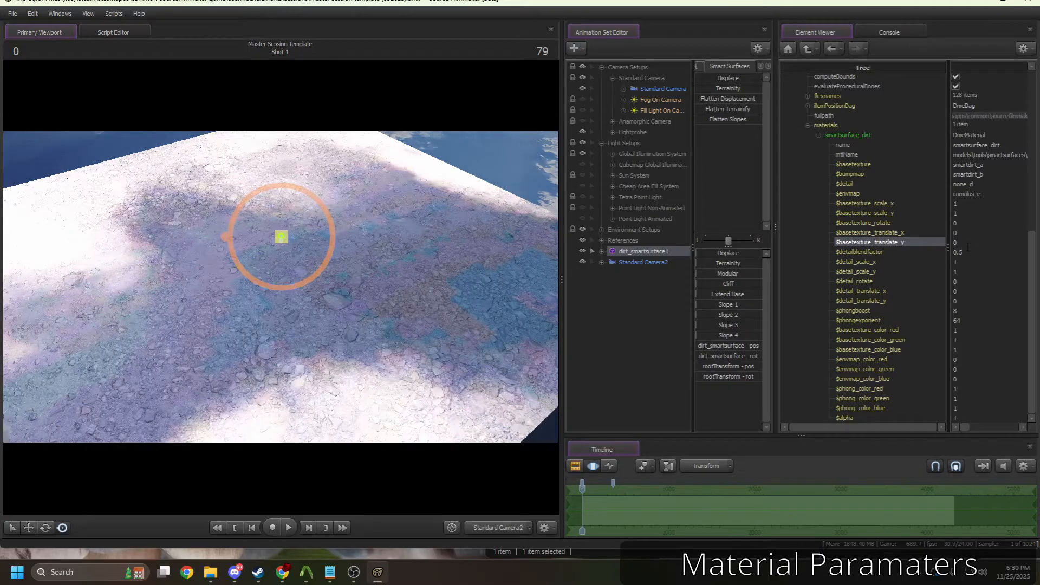
# Step: Set $detailblendfactor to 0 and select the $detail parameter
pyautogui.click(932, 253)
pyautogui.hotkey('ctrl', 'a')
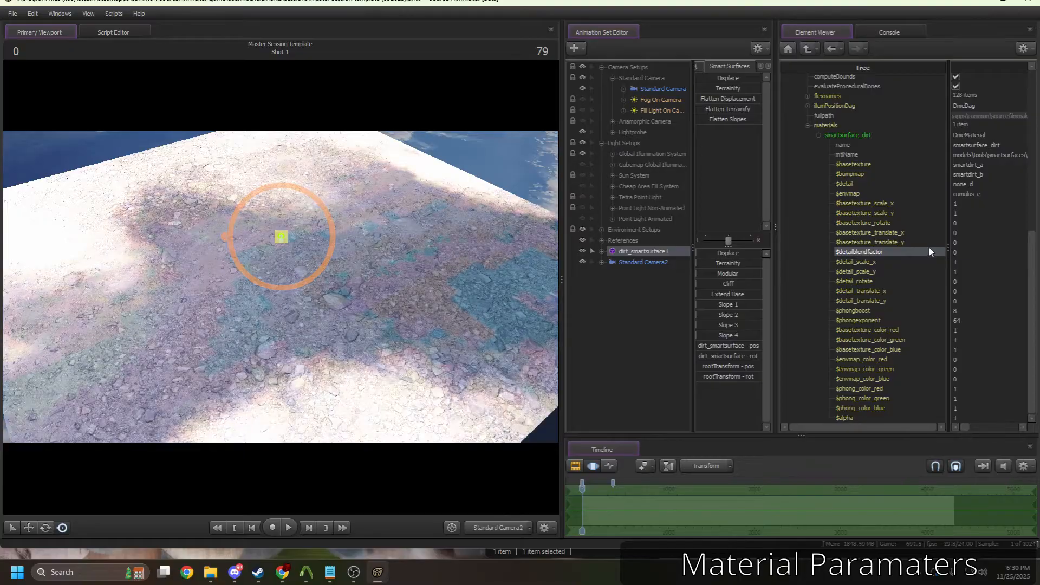
pyautogui.write('0')
pyautogui.click(903, 184)
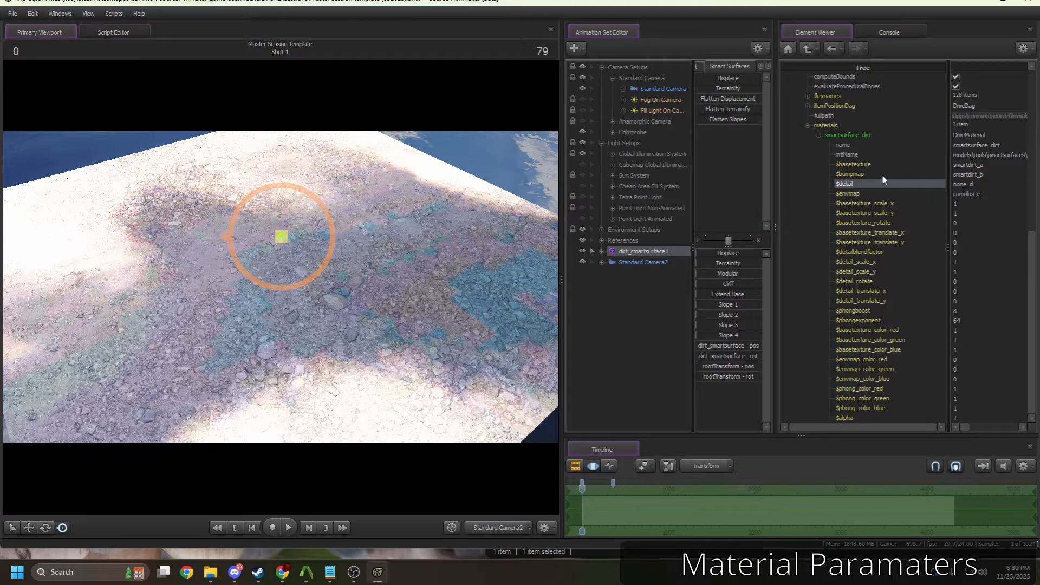
# Step: Set $detailblendfactor to 0.8 and raise it to 1
pyautogui.doubleClick(958, 253)
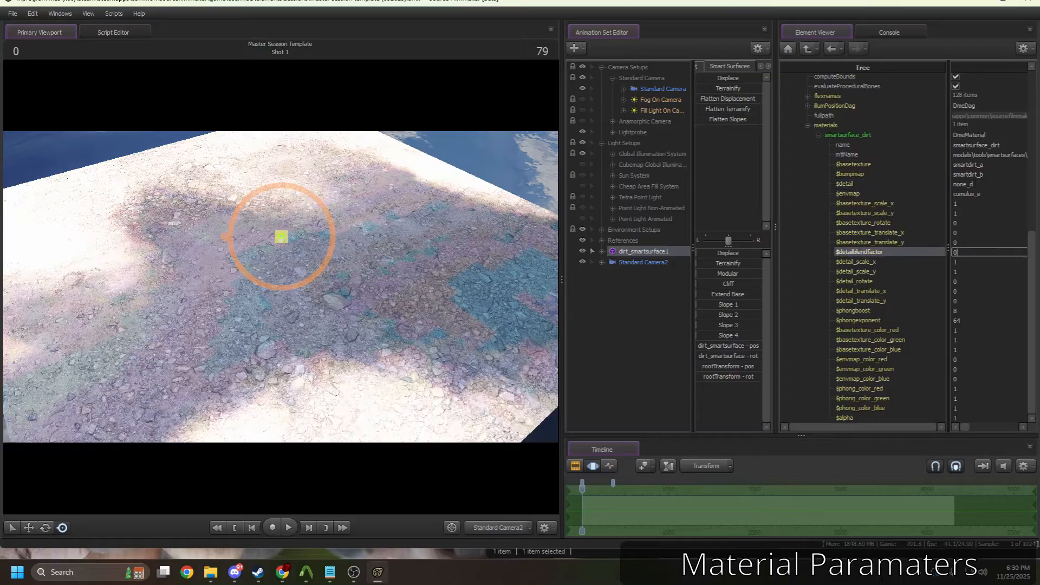
pyautogui.write('.8')
pyautogui.press('Return')
pyautogui.doubleClick(977, 253)
pyautogui.write('119')
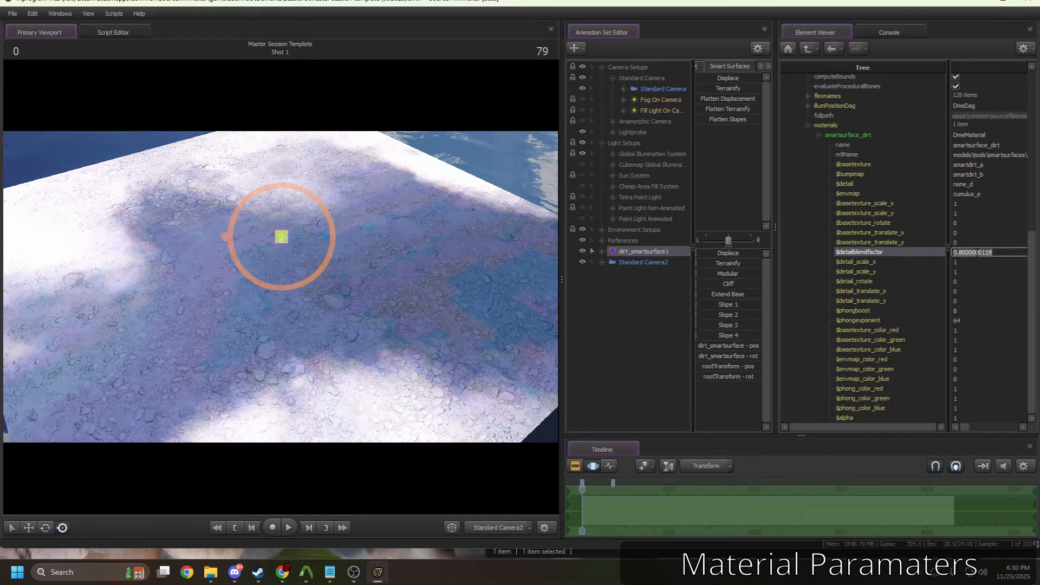
pyautogui.press('Return')
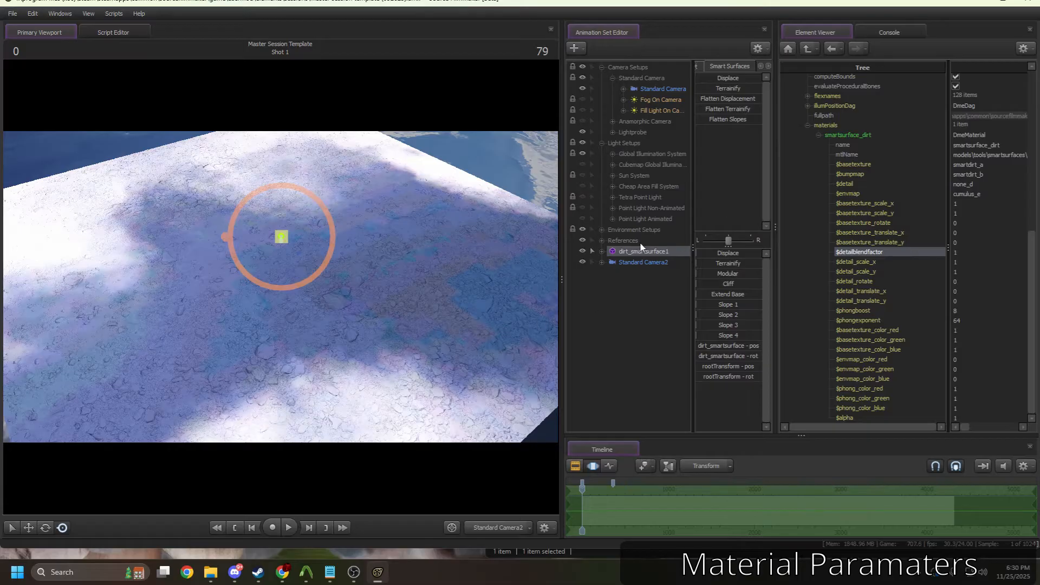
# Step: Select Standard Camera2, reposition it to frame the whole dirt surface, and switch the timeline to the Clip Editor
pyautogui.click(663, 89)
pyautogui.click(628, 262)
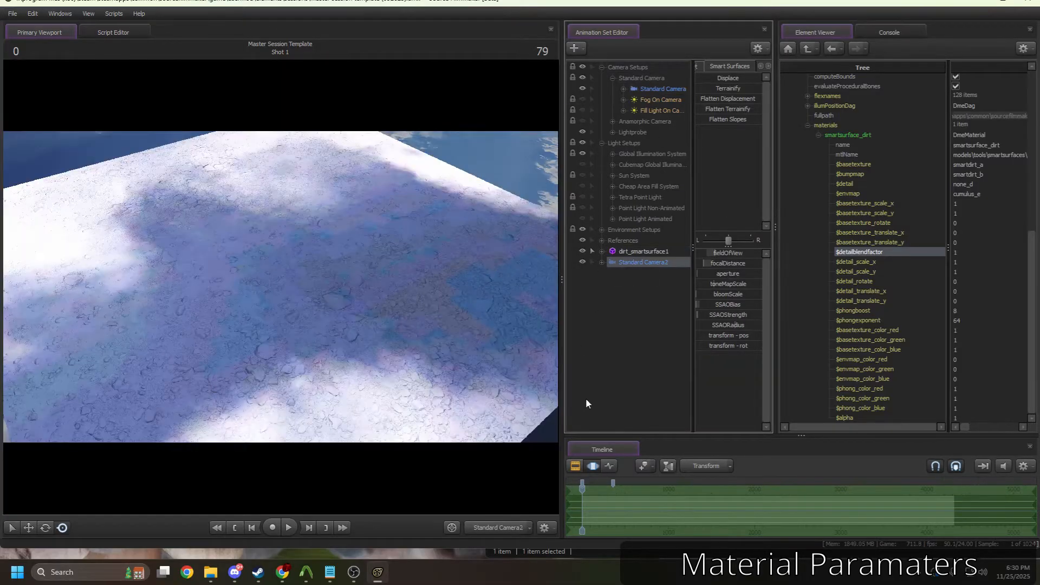
pyautogui.press('s')
pyautogui.moveTo(281, 287)
pyautogui.mouseDown()
pyautogui.moveTo(241, 290)
pyautogui.moveTo(270, 303)
pyautogui.mouseUp()
pyautogui.press('F2')
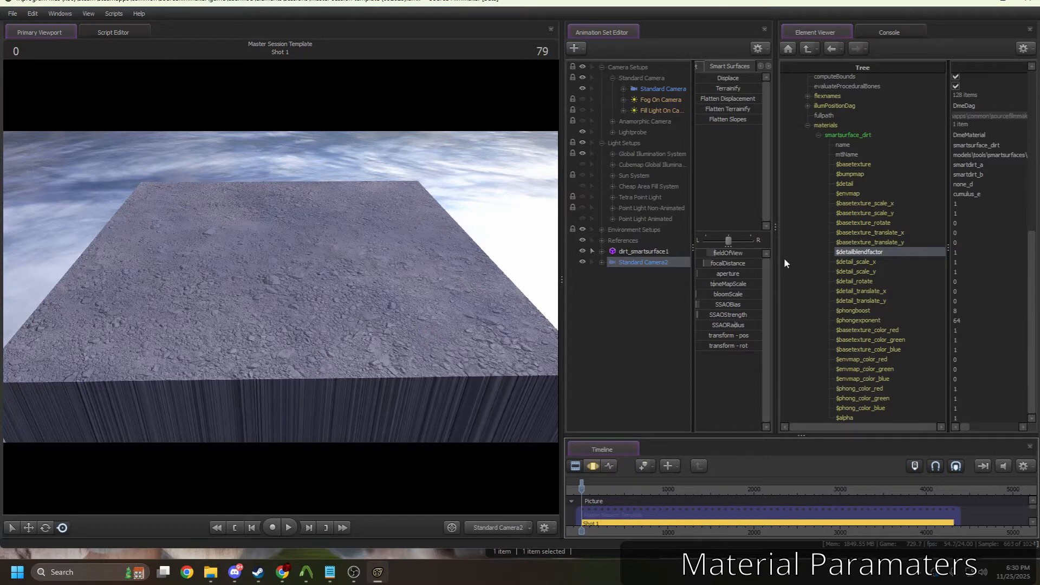
# Step: Lower $detailblendfactor to 0 again to remove the detail texture from the surface
pyautogui.click(918, 250)
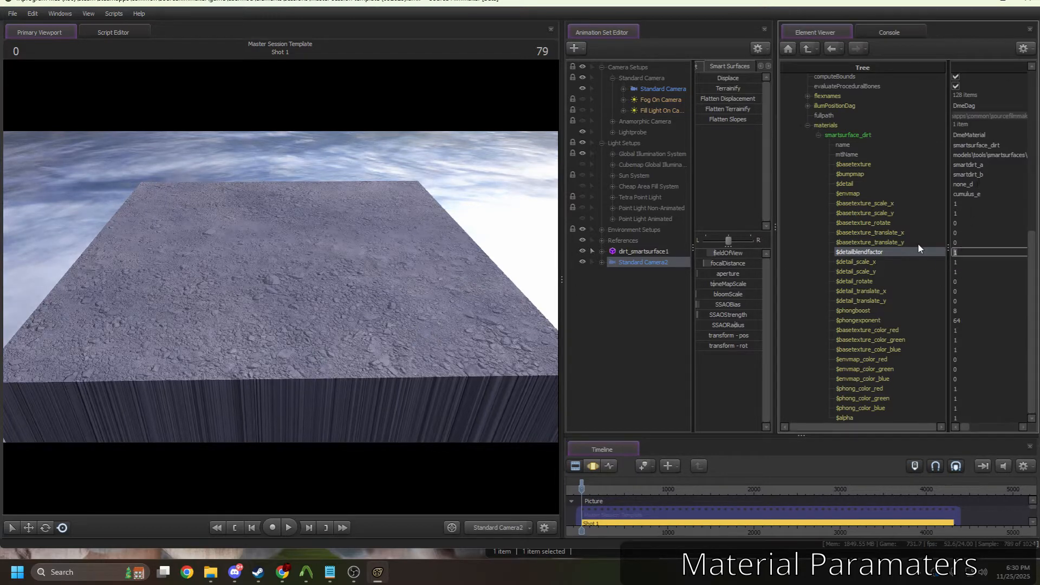
pyautogui.write('.')
pyautogui.press('BackSpace')
pyautogui.press('BackSpace')
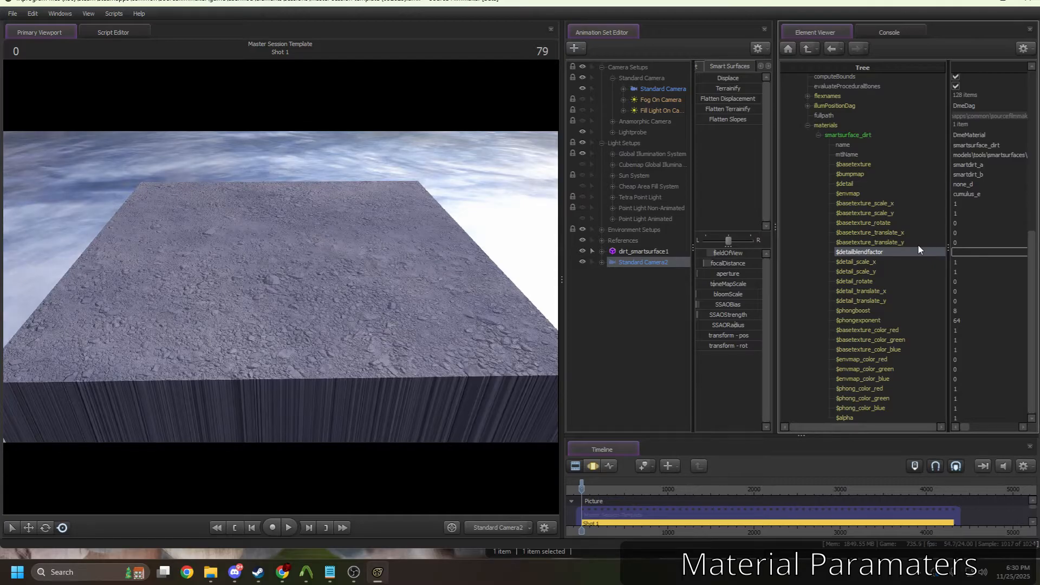
pyautogui.write('0')
pyautogui.press('Return')
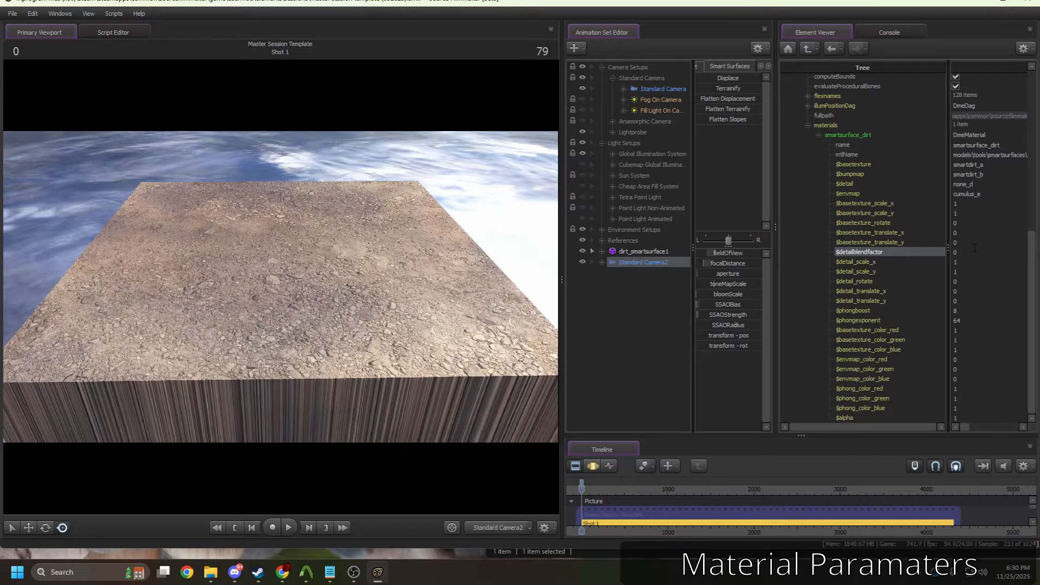
# Step: Change $detail to rust_d, set $detailblendfactor to 1, and switch $detail to rust_a
pyautogui.click(897, 261)
pyautogui.click(973, 262)
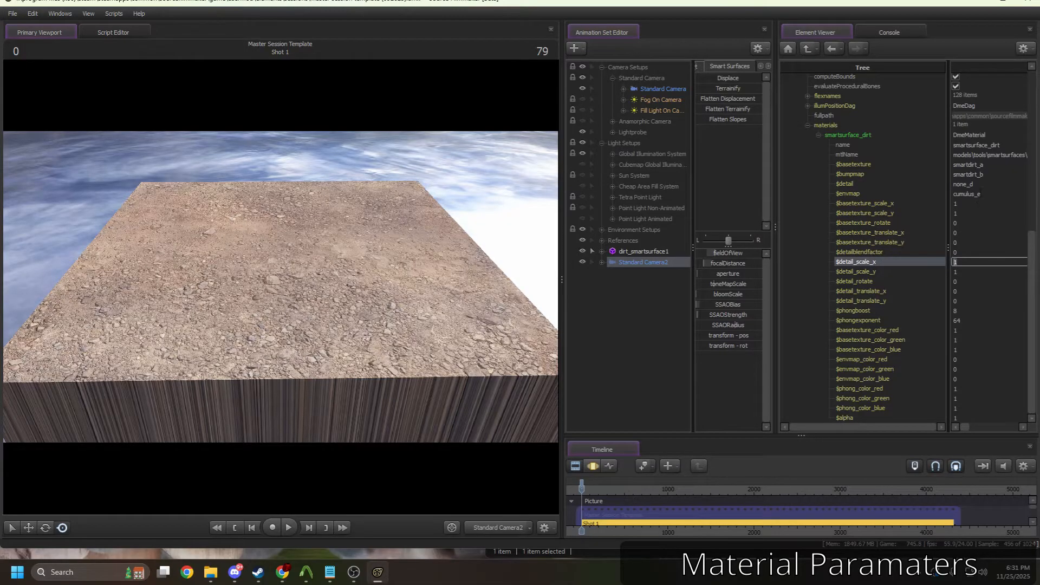
pyautogui.click(931, 184)
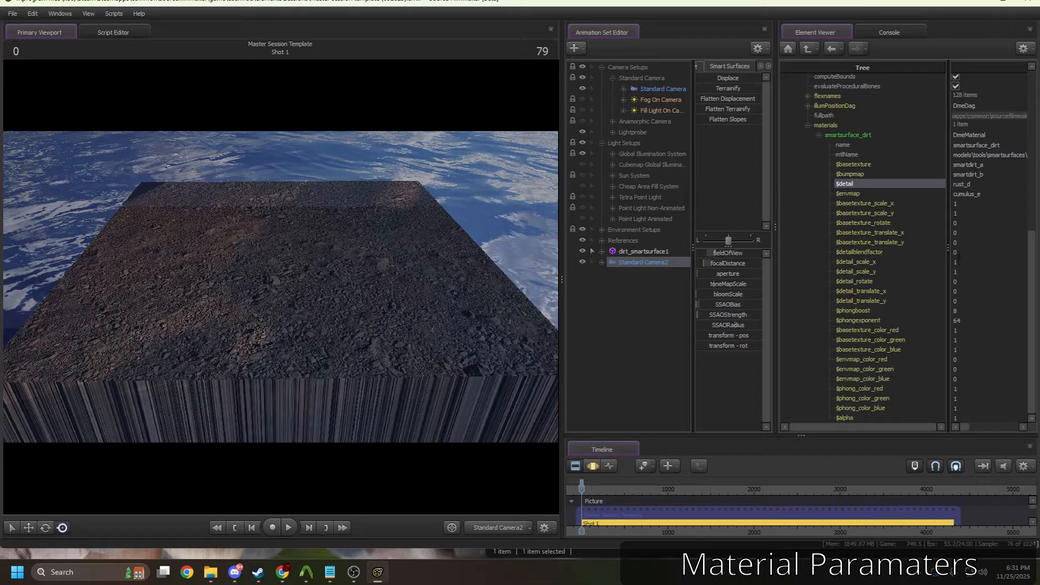
pyautogui.click(941, 251)
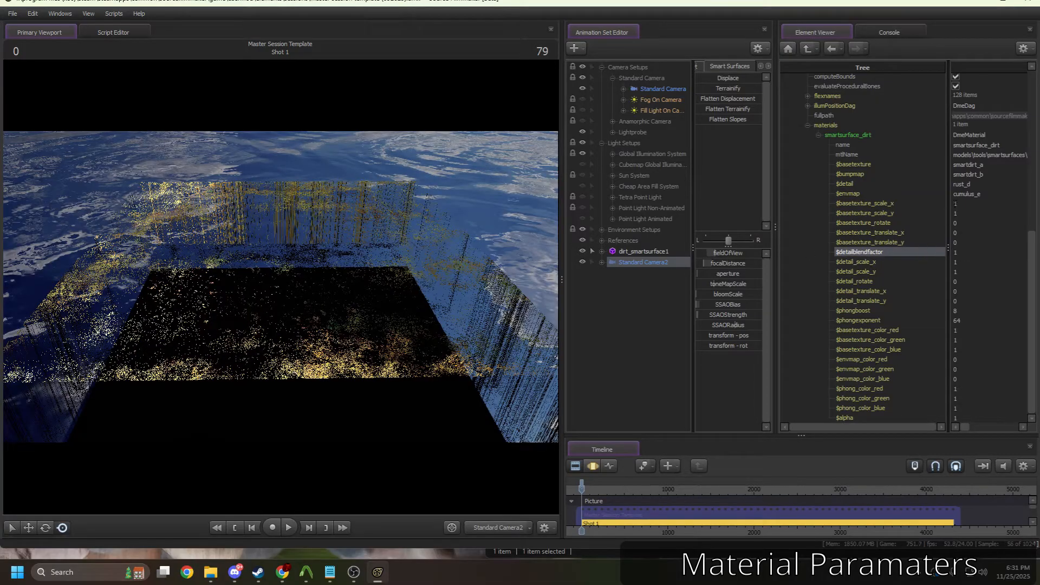
pyautogui.click(982, 186)
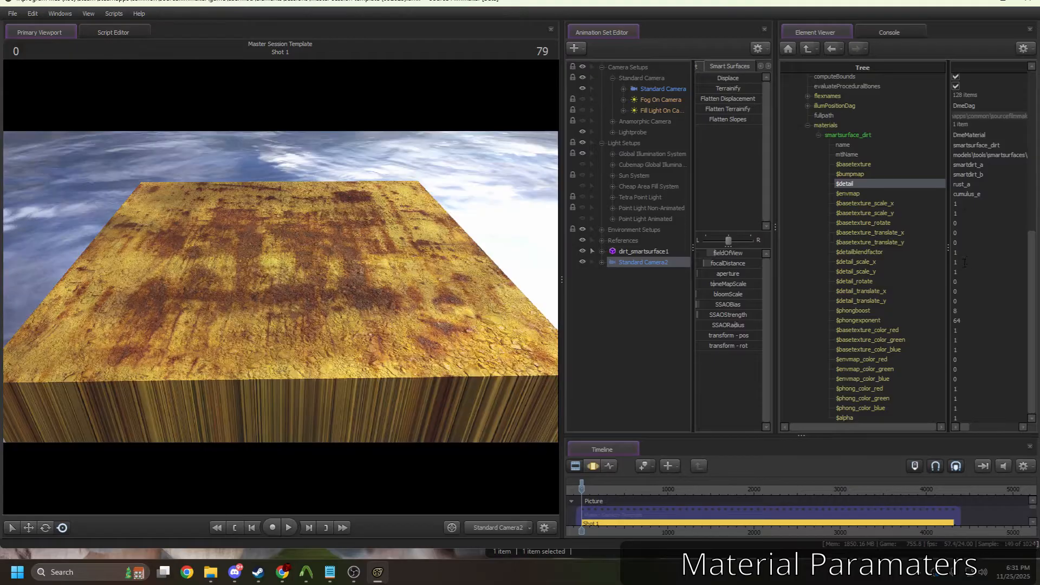
# Step: Set $detail_scale_x to 4 and open $detail_scale_y for editing
pyautogui.click(965, 262)
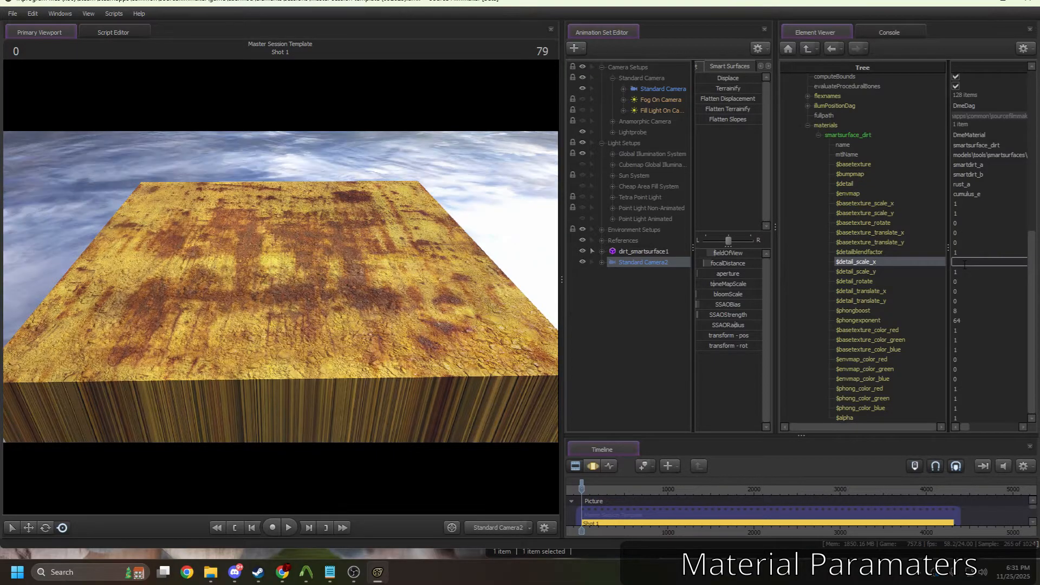
pyautogui.write('4')
pyautogui.press('Return')
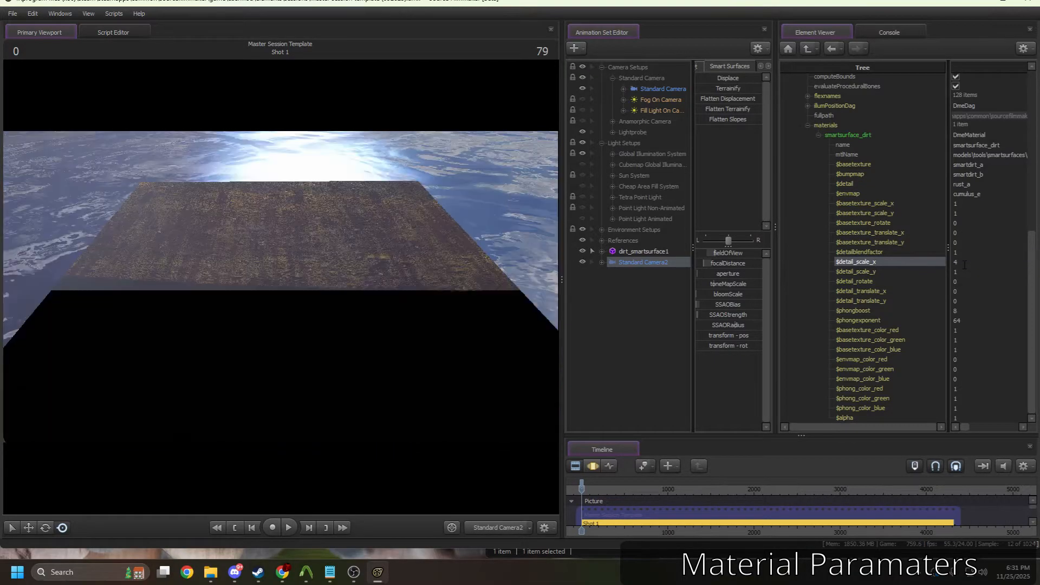
pyautogui.click(963, 271)
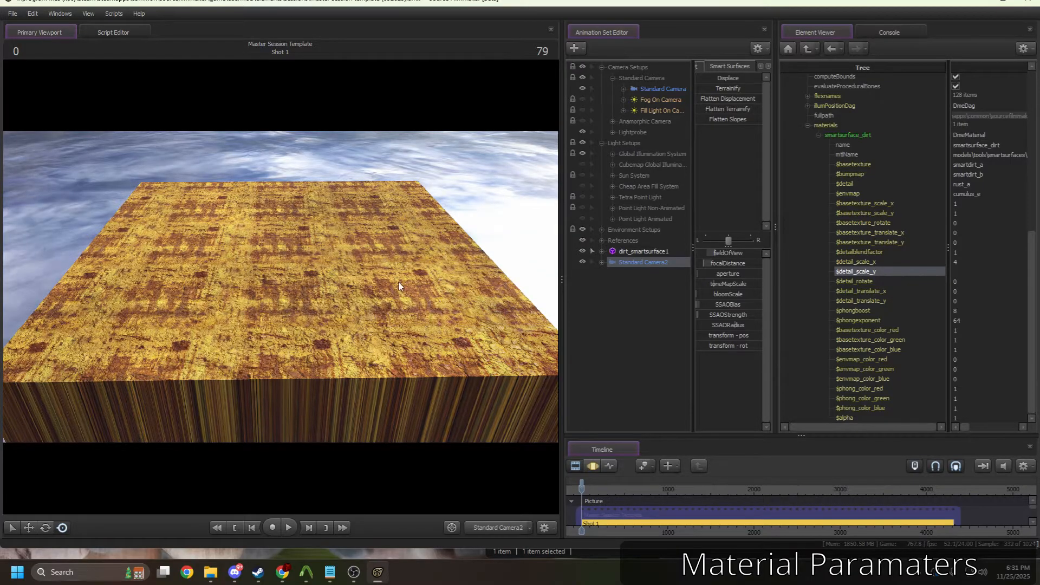
# Step: Set $detail_scale_x and $detail_scale_y to 16
pyautogui.click(964, 254)
pyautogui.moveTo(965, 263); pyautogui.dragTo(945, 264)
pyautogui.write('16')
pyautogui.press('Tab')
pyautogui.write('16')
pyautogui.press('Return')
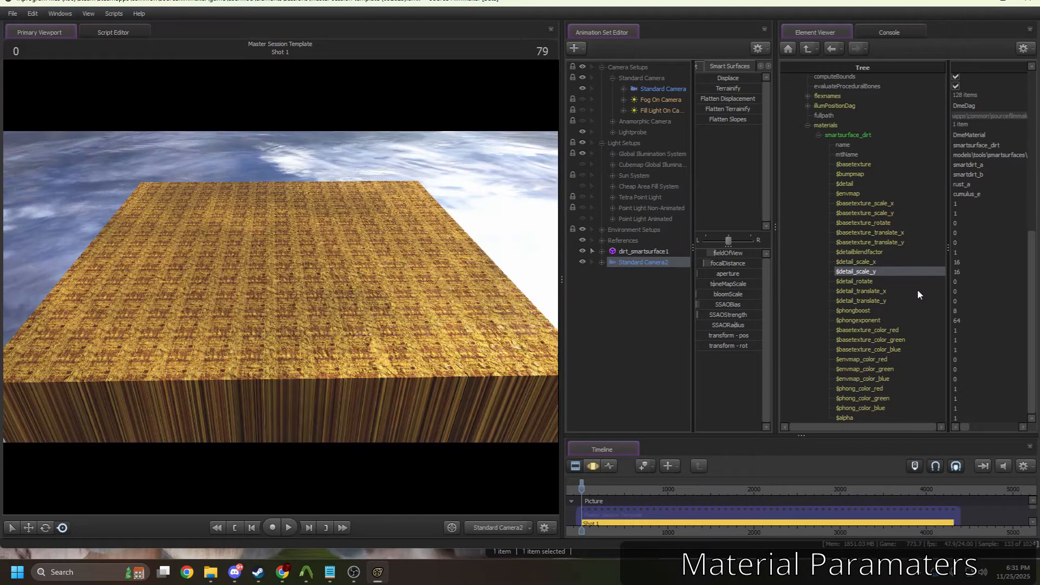
# Step: Override the viewport's progressive refinement samples to 64 for both depth of field and motion blur
pyautogui.rightClick(501, 246)
pyautogui.click(509, 250)
pyautogui.click(571, 236)
pyautogui.click(546, 274)
pyautogui.click(553, 253)
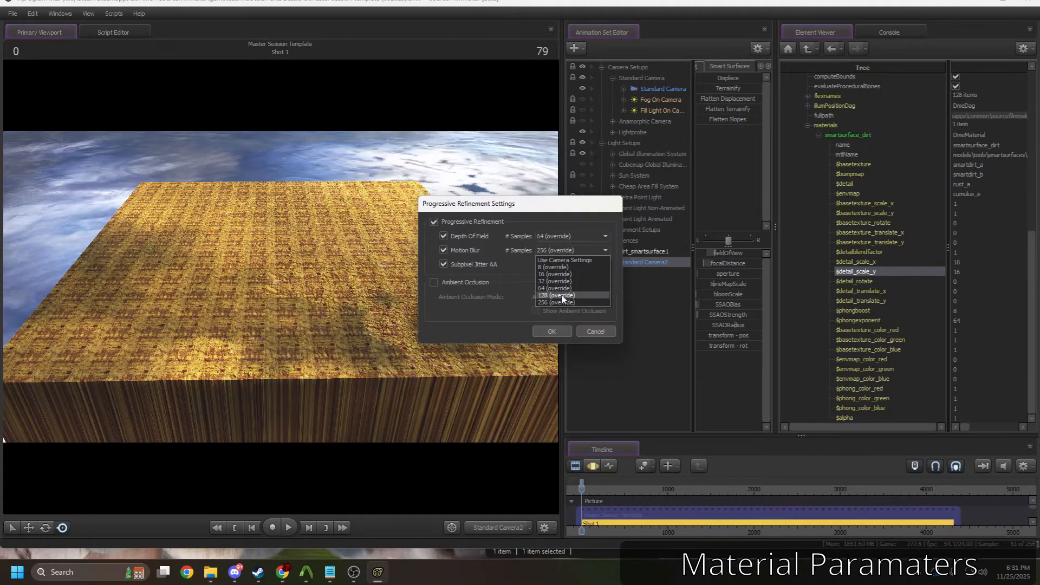
pyautogui.click(559, 302)
pyautogui.click(560, 253)
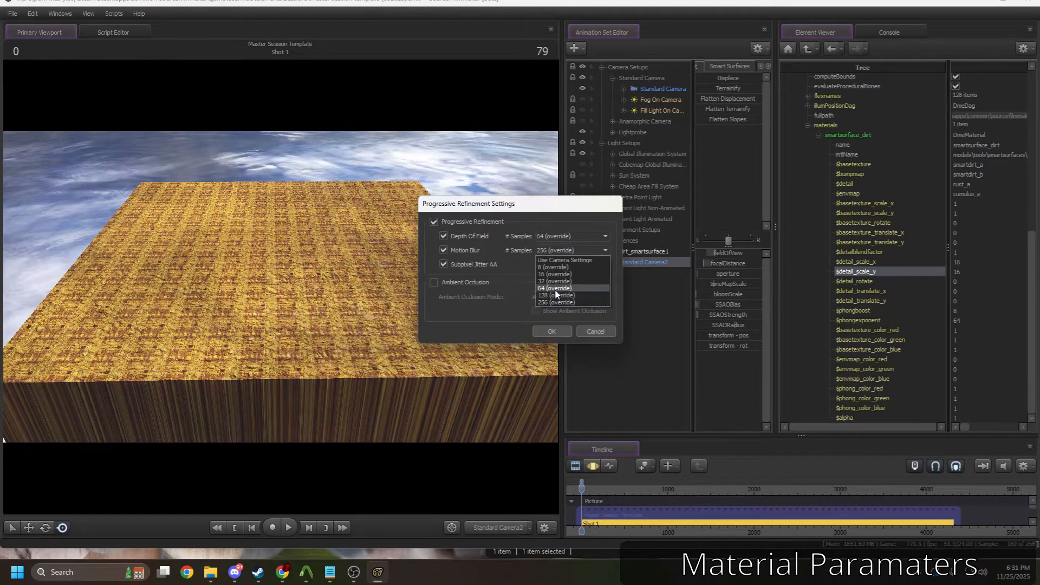
pyautogui.click(558, 297)
pyautogui.click(557, 328)
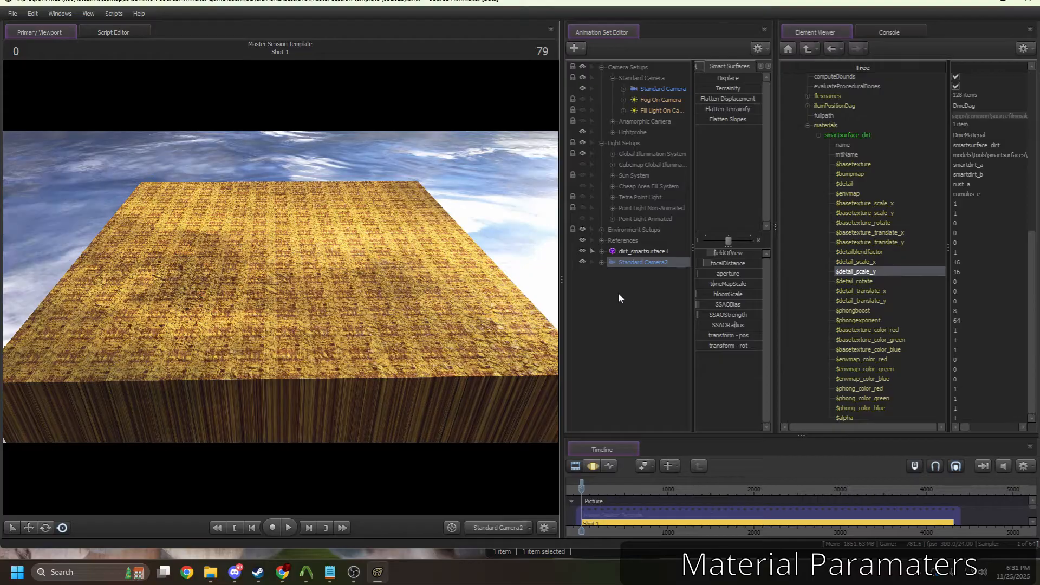
# Step: Reset $detail_scale_x and $detail_scale_y to 1
pyautogui.doubleClick(914, 262)
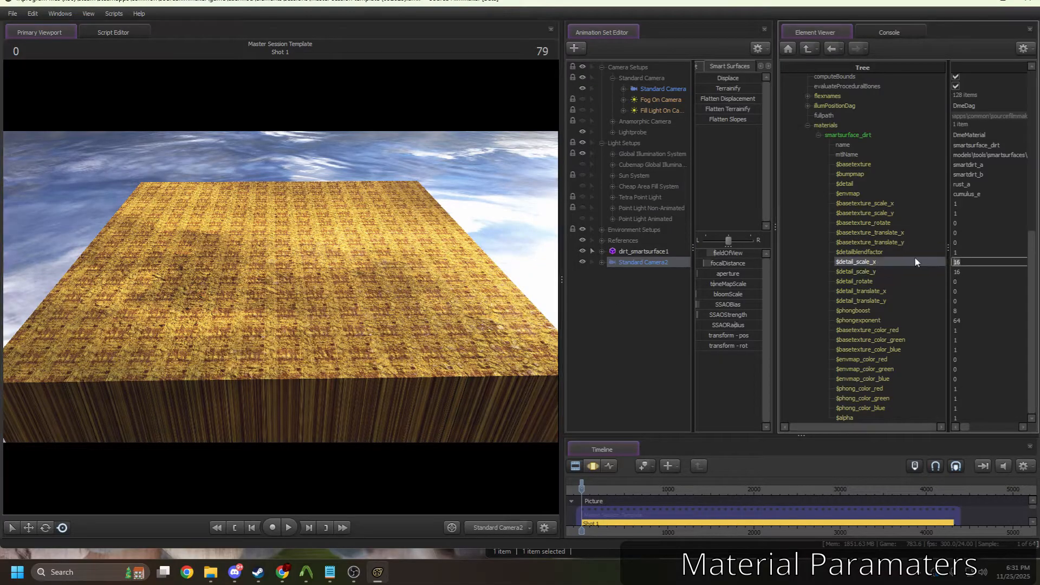
pyautogui.write('1')
pyautogui.press('Return')
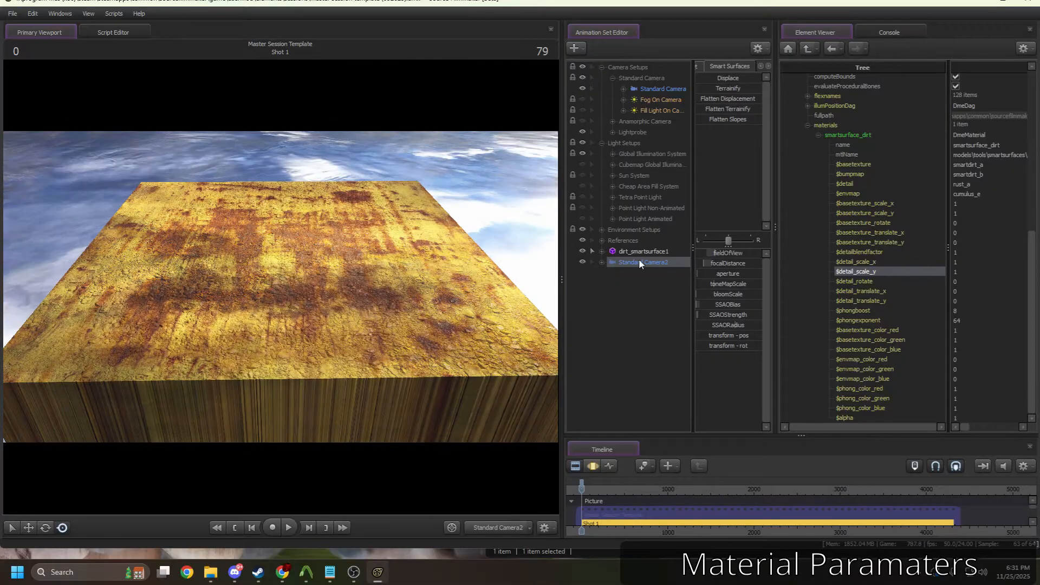
# Step: Set $detail_rotate to 45 to turn the rust detail texture
pyautogui.click(903, 281)
pyautogui.click(970, 281)
pyautogui.write('45')
pyautogui.press('Return')
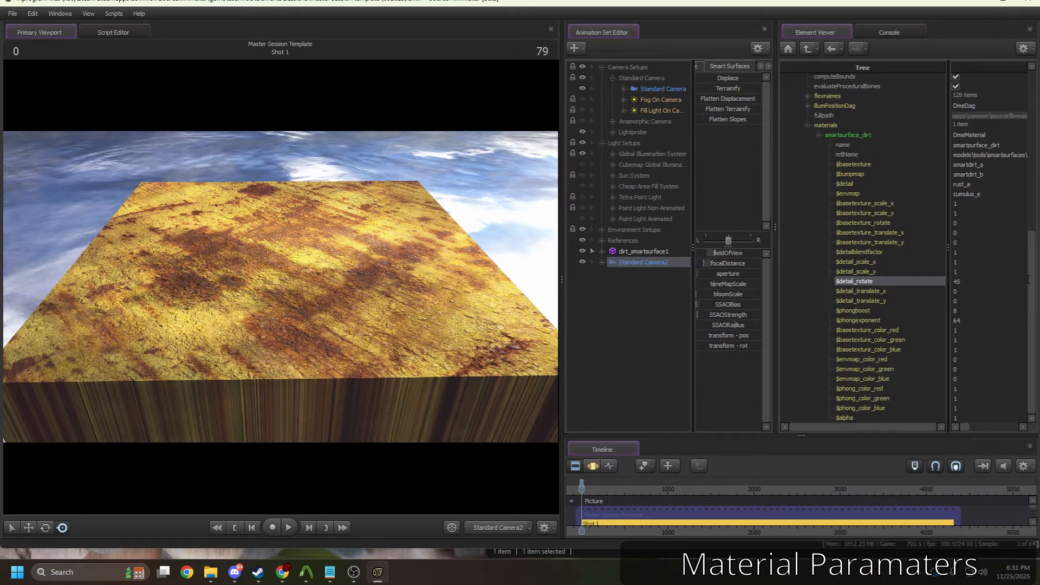
# Step: Reset $detail_rotate to 0 for the rust detail texture
pyautogui.click(985, 291)
pyautogui.click(975, 282)
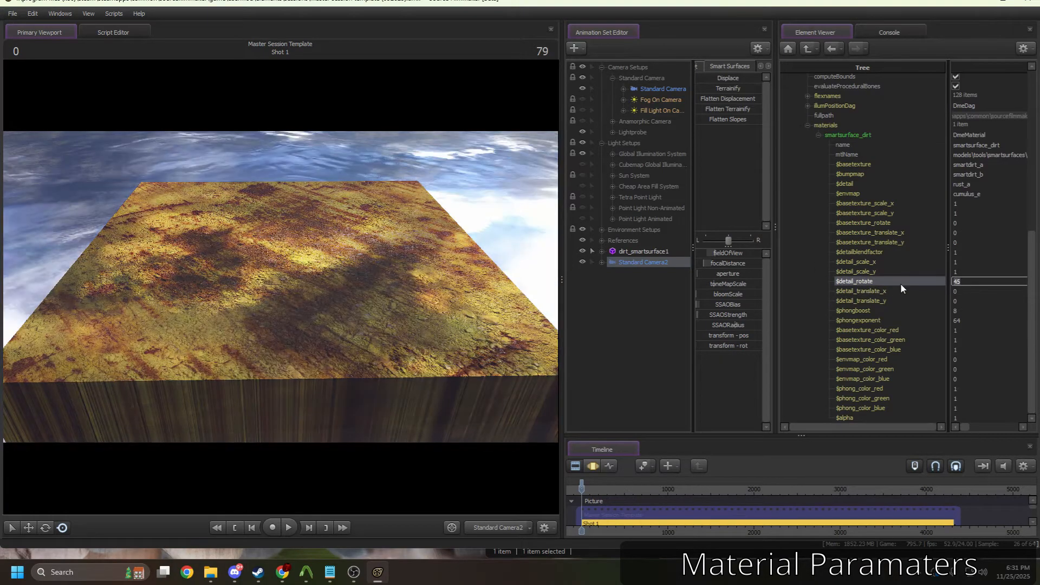
pyautogui.write('0')
pyautogui.press('Return')
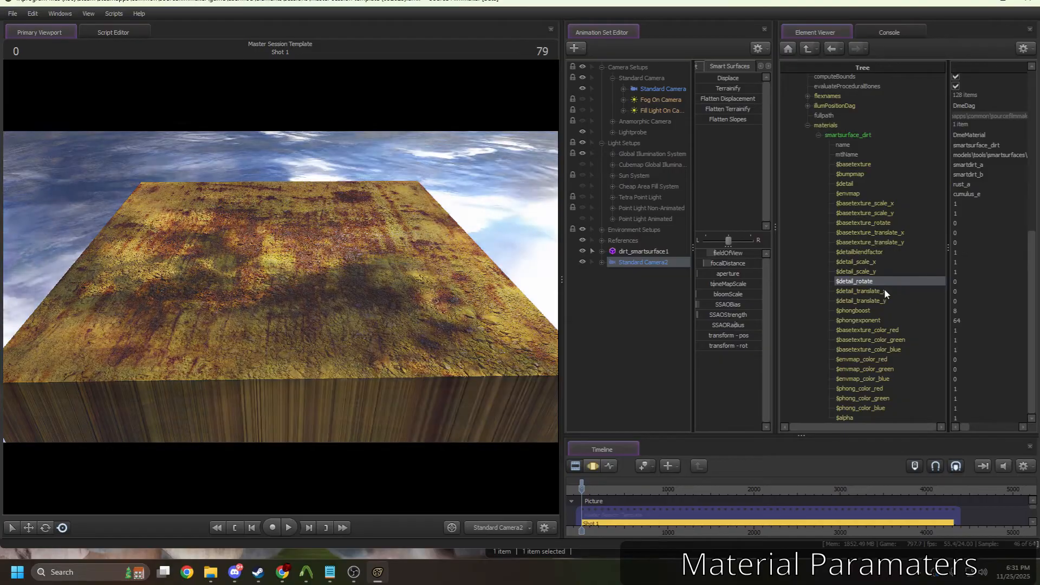
# Step: Examine smartsurface_dirt's detail and base texture translation, $phongboost, phong color and envmap color parameters
pyautogui.click(884, 289)
pyautogui.click(882, 298)
pyautogui.click(996, 302)
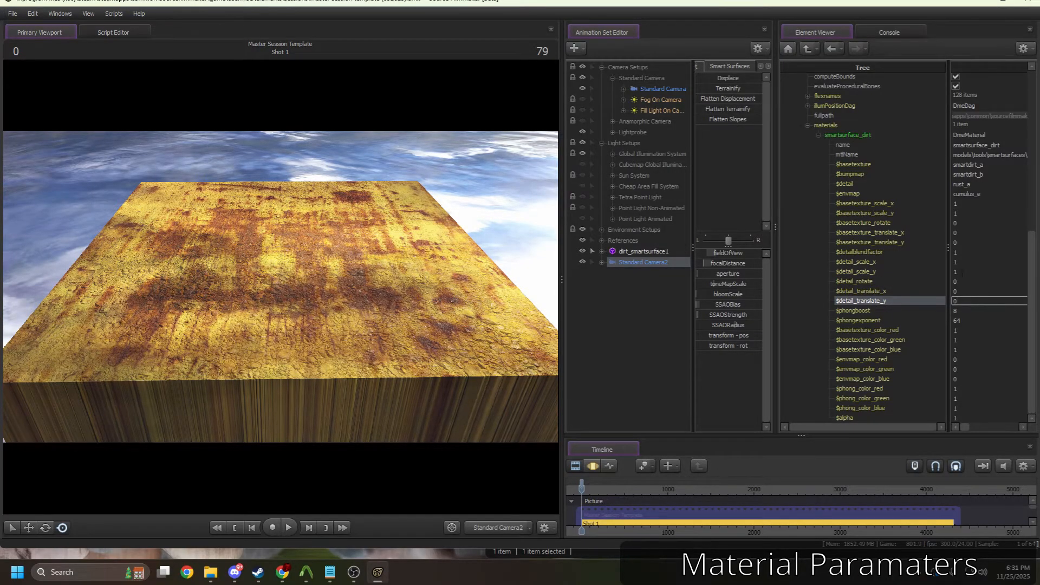
pyautogui.click(889, 241)
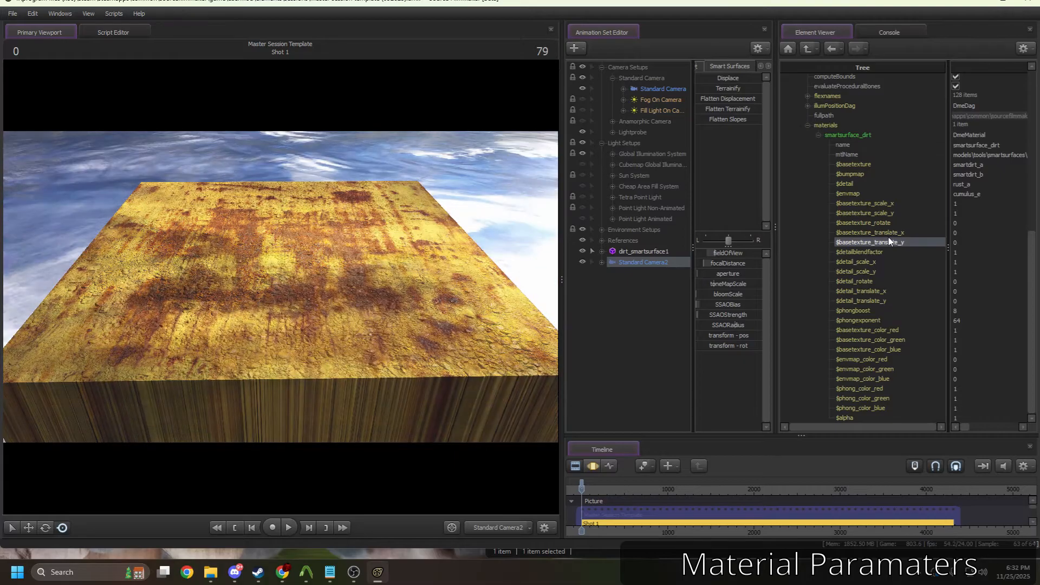
pyautogui.click(882, 309)
pyautogui.click(909, 309)
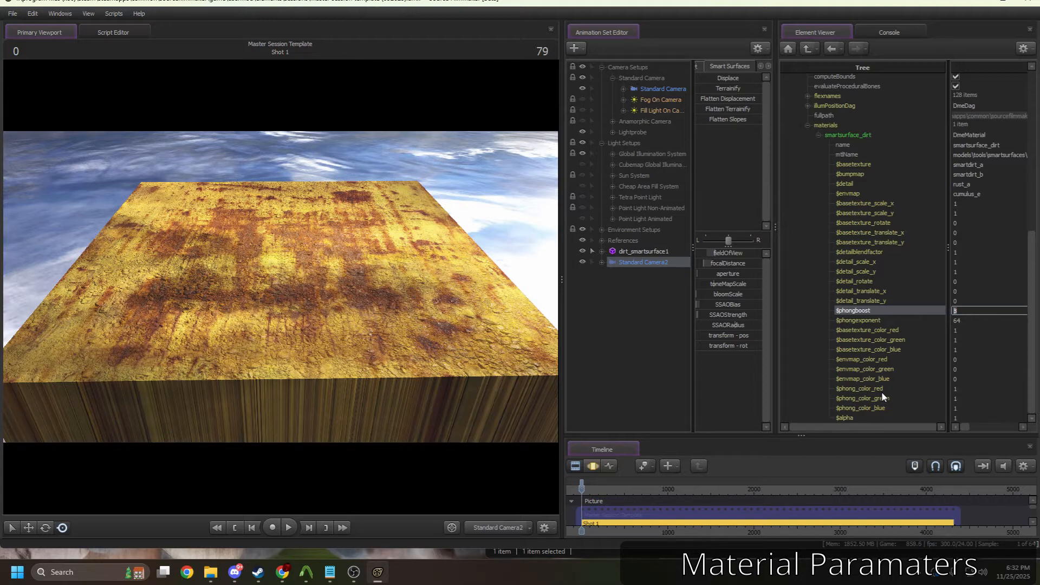
pyautogui.click(875, 390)
pyautogui.click(870, 400)
pyautogui.click(869, 409)
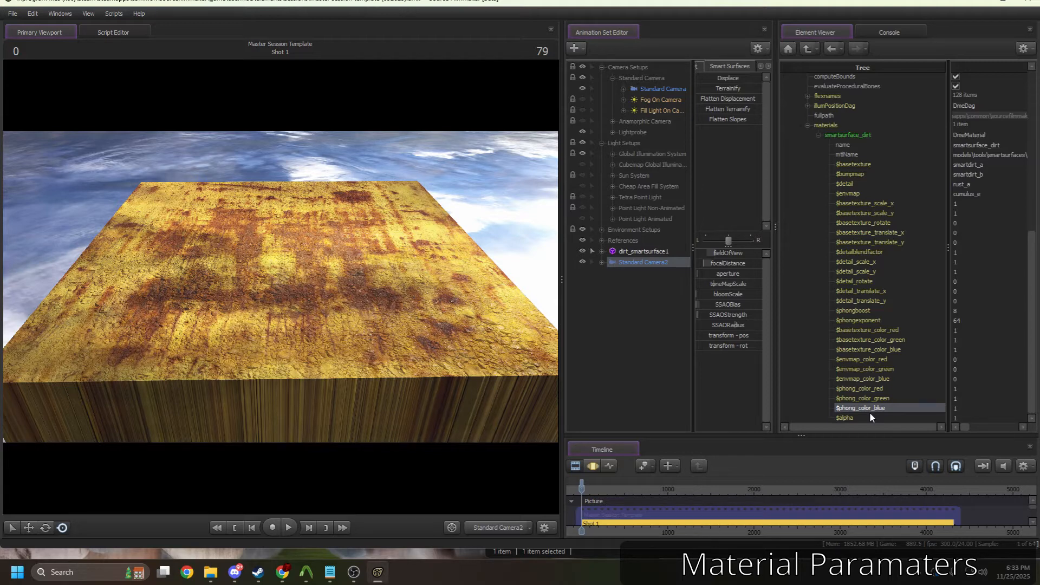
pyautogui.click(878, 379)
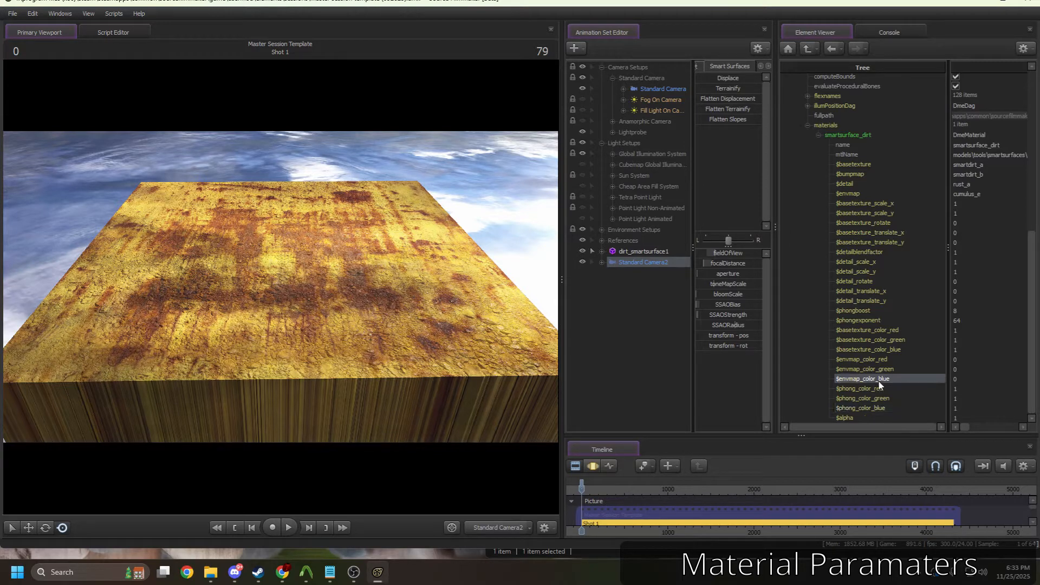
# Step: Set $phongboost to 250 to exaggerate the dirt surface's specular highlights
pyautogui.click(885, 310)
pyautogui.click(925, 311)
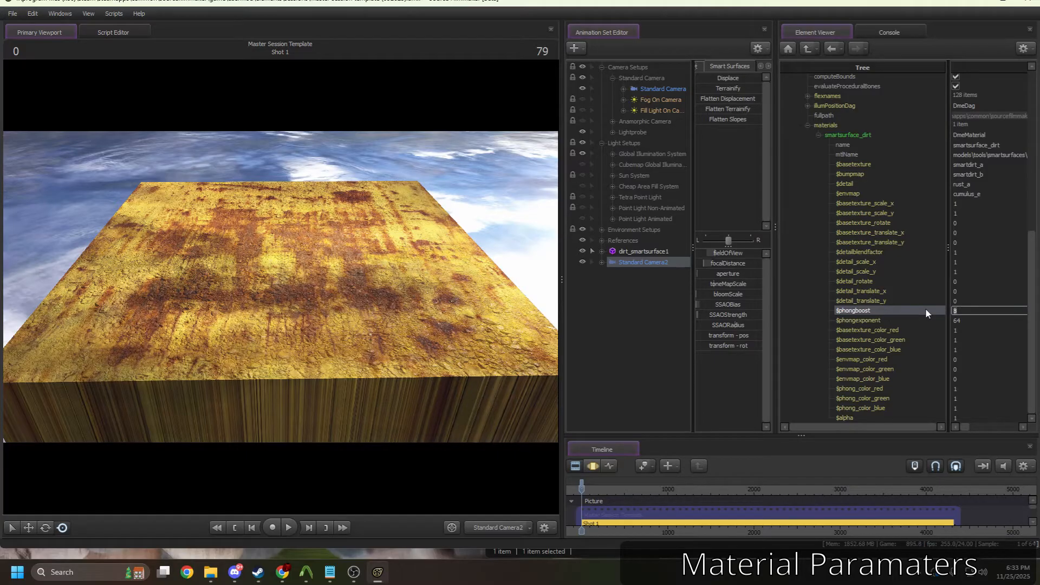
pyautogui.write('250')
pyautogui.press('Return')
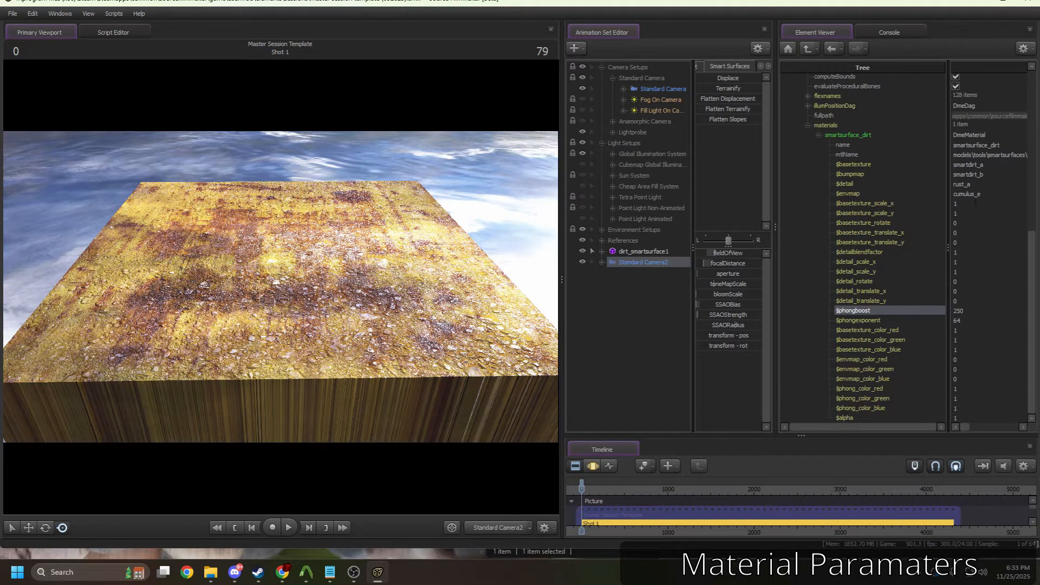
# Step: Replace the $detail texture with non_d and set $detailblendfactor to 0
pyautogui.click(915, 183)
pyautogui.write('non_')
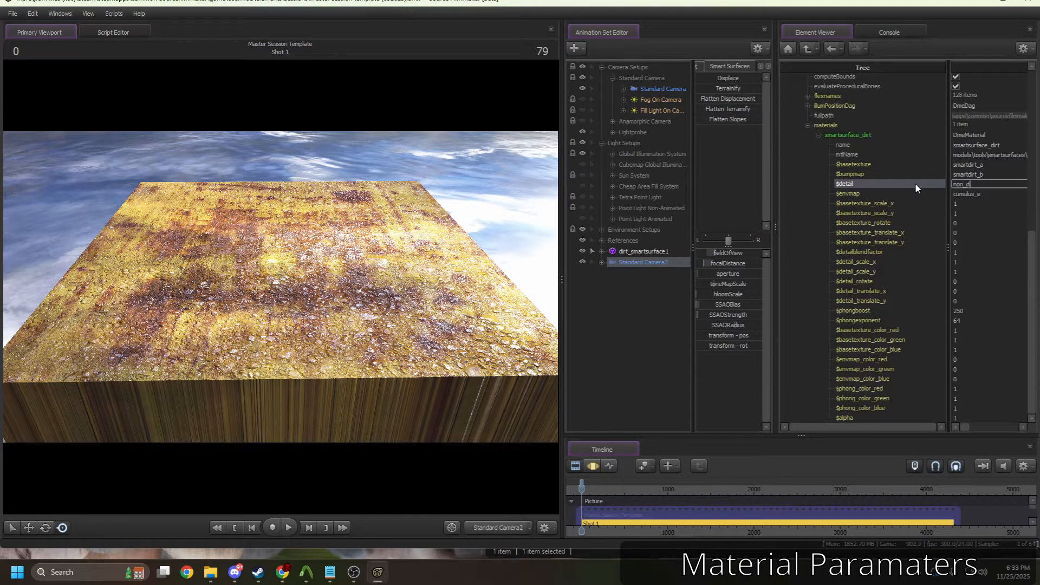
pyautogui.write('d')
pyautogui.press('Return')
pyautogui.click(967, 253)
pyautogui.write('0')
pyautogui.press('Return')
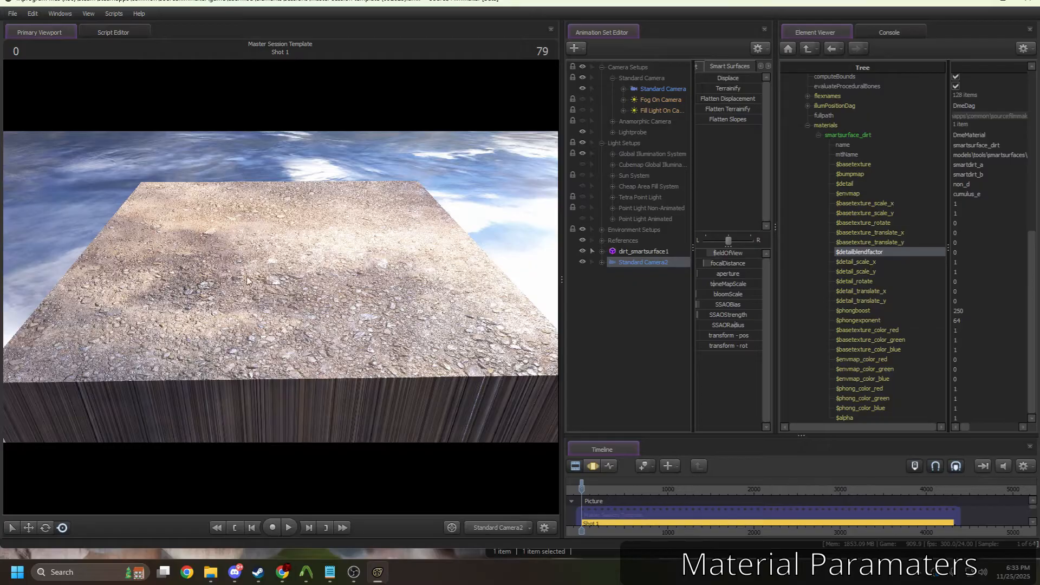
# Step: Try $phongexponent at 1 and at 256 to compare broad and tight highlights on the dirt
pyautogui.click(969, 321)
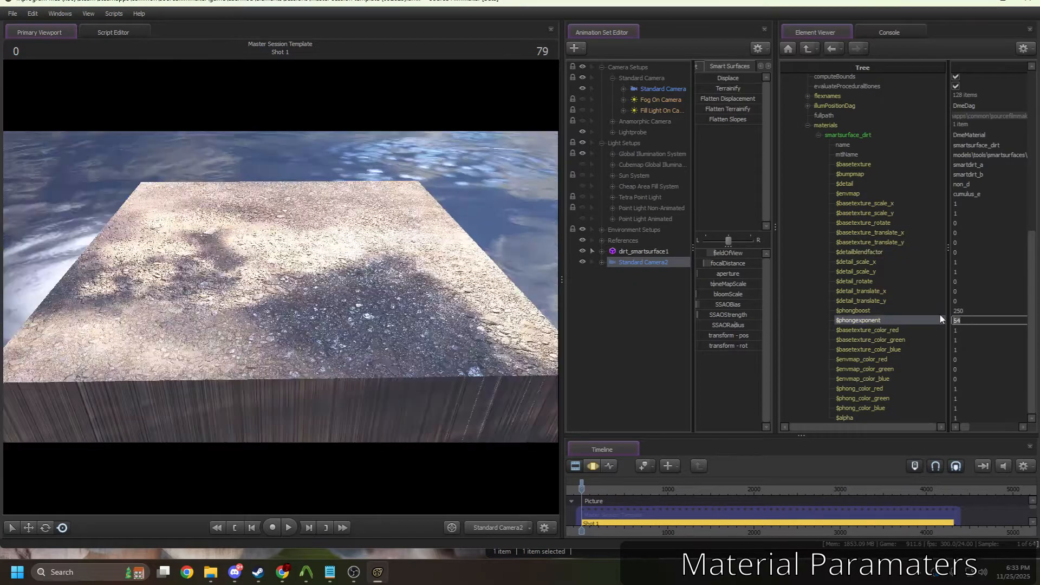
pyautogui.write('1')
pyautogui.press('Return')
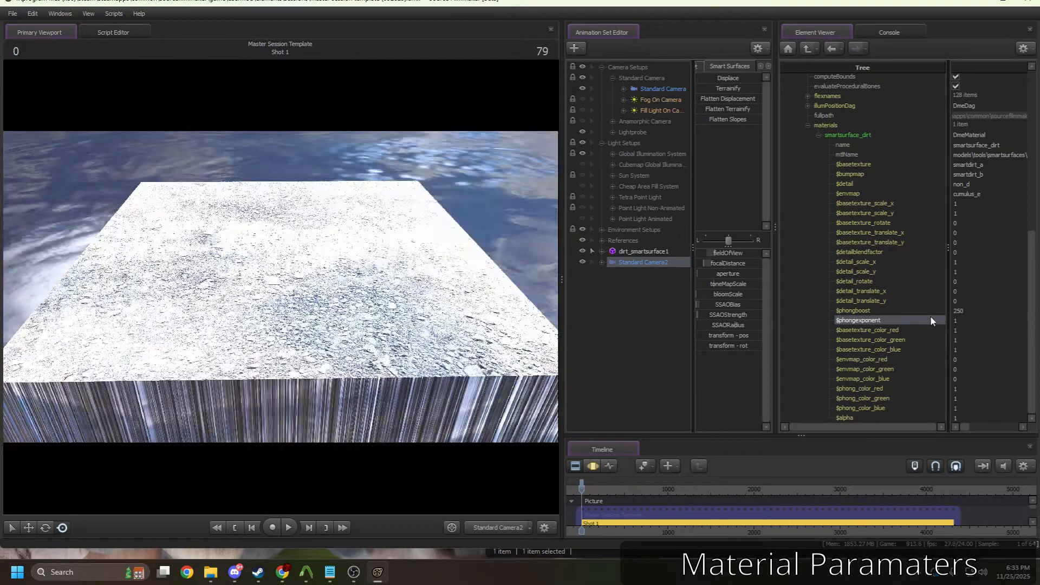
pyautogui.click(959, 321)
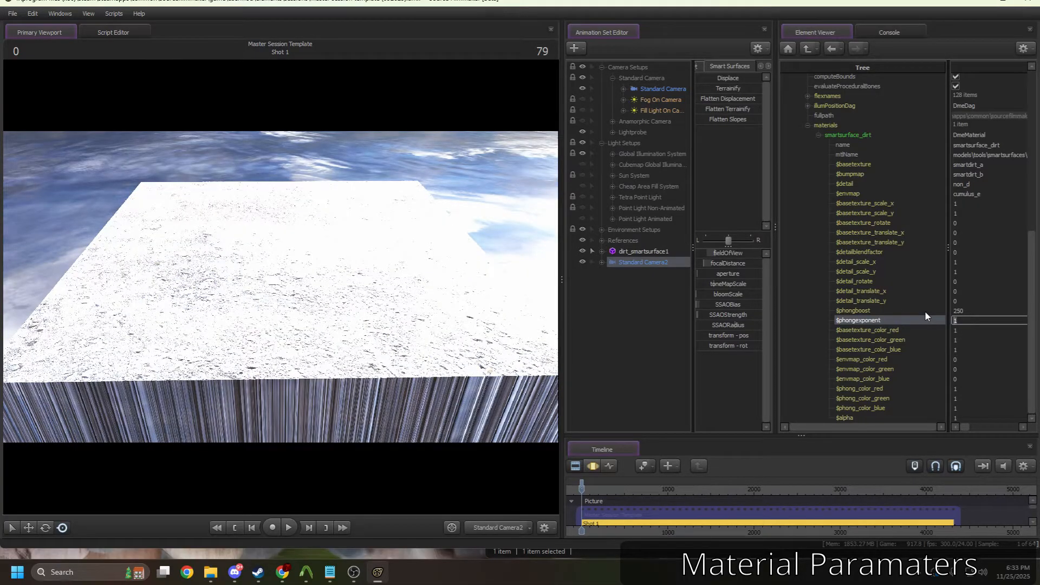
pyautogui.write('256')
pyautogui.press('Return')
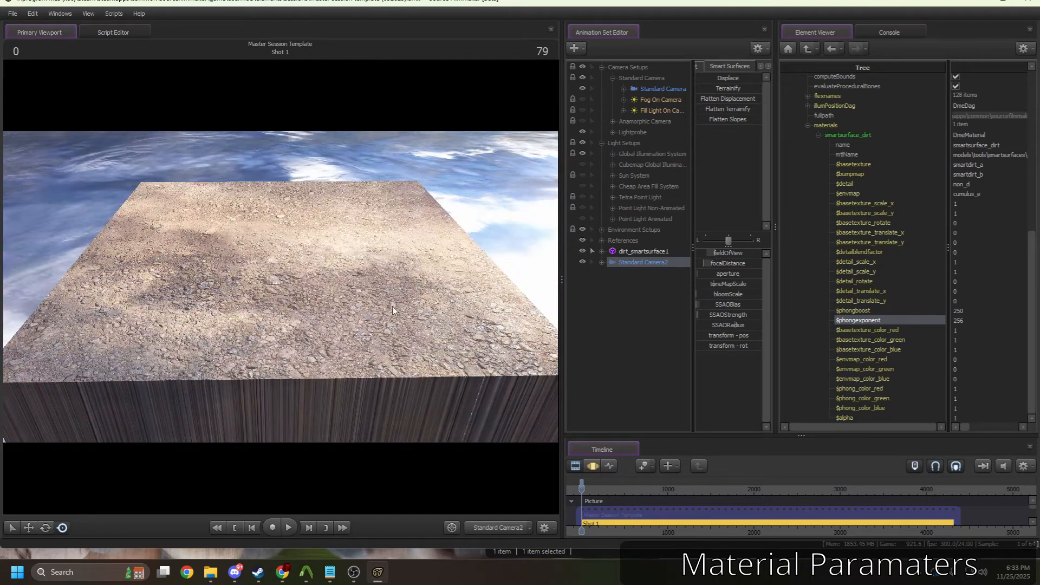
# Step: Reset $phongexponent to 64 and $phongboost to 8
pyautogui.click(886, 319)
pyautogui.write('64')
pyautogui.press('Return')
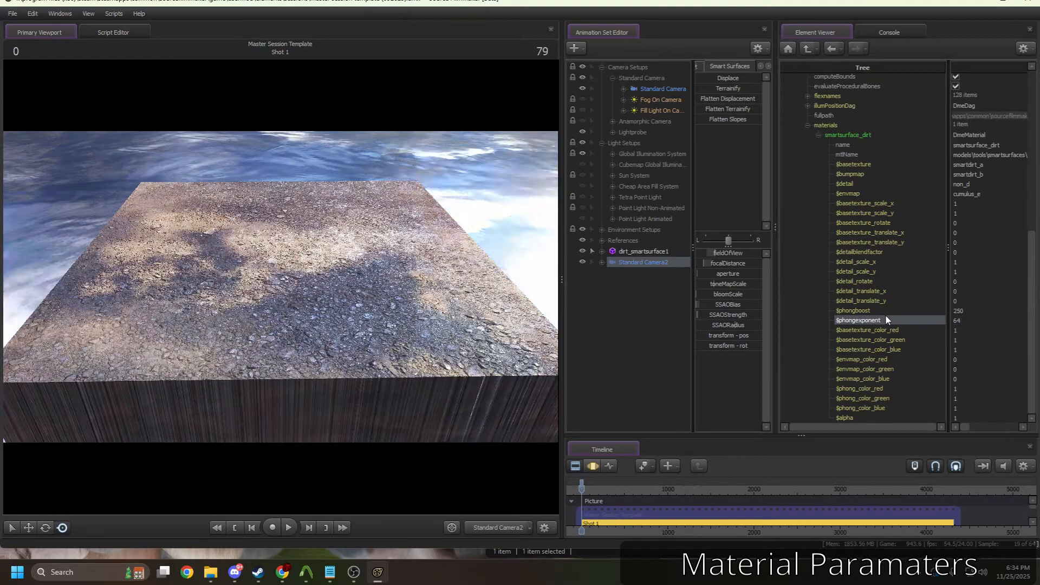
pyautogui.doubleClick(916, 307)
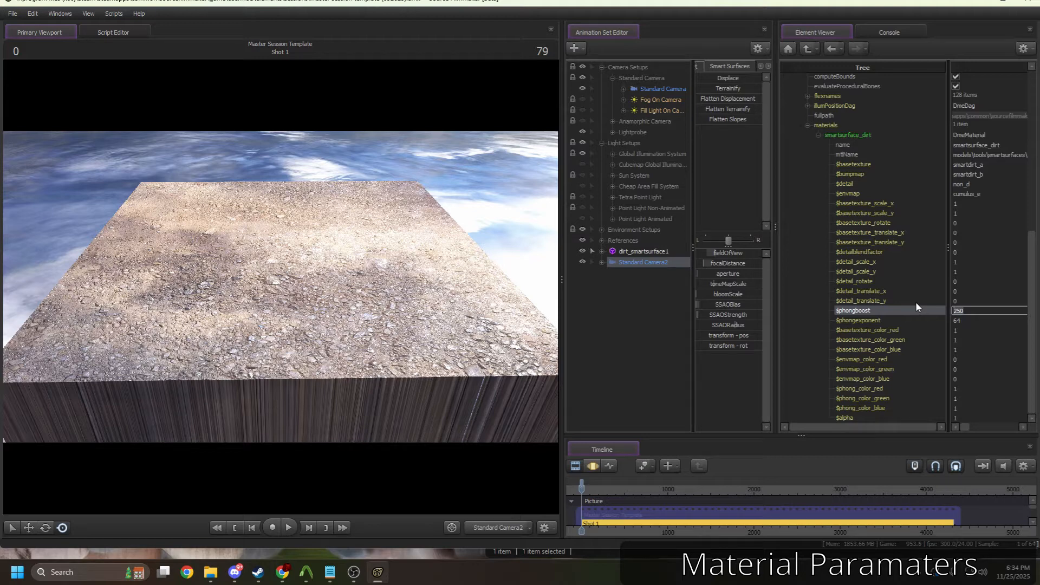
pyautogui.write('8')
pyautogui.press('Return')
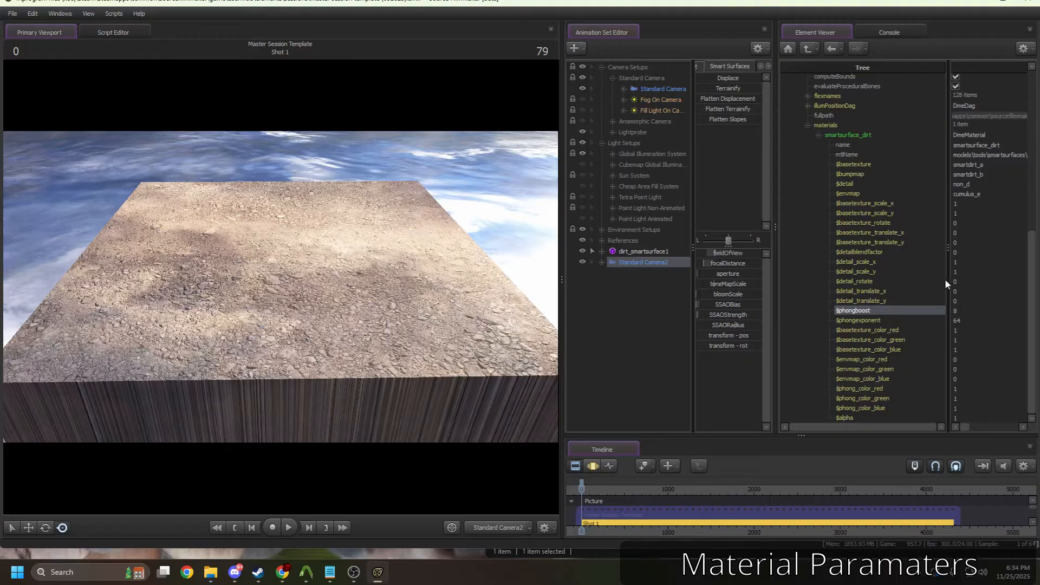
# Step: Tint the dirt base texture by setting $basetexture_color_red to 0.5, $basetexture_color_green to 2 and $basetexture_color_blue to 4
pyautogui.click(904, 304)
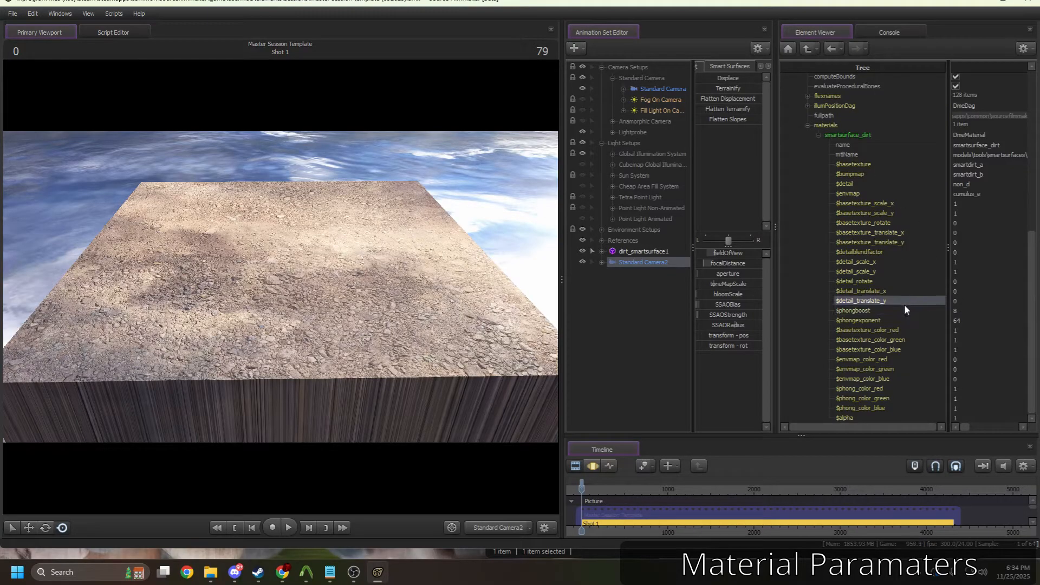
pyautogui.click(902, 312)
pyautogui.click(898, 319)
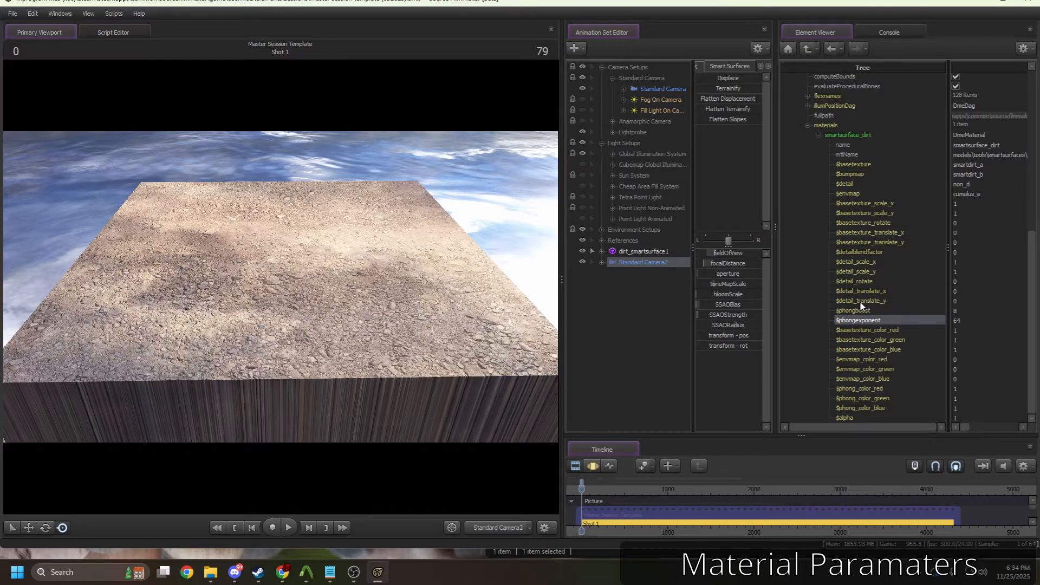
pyautogui.click(866, 330)
pyautogui.click(867, 331)
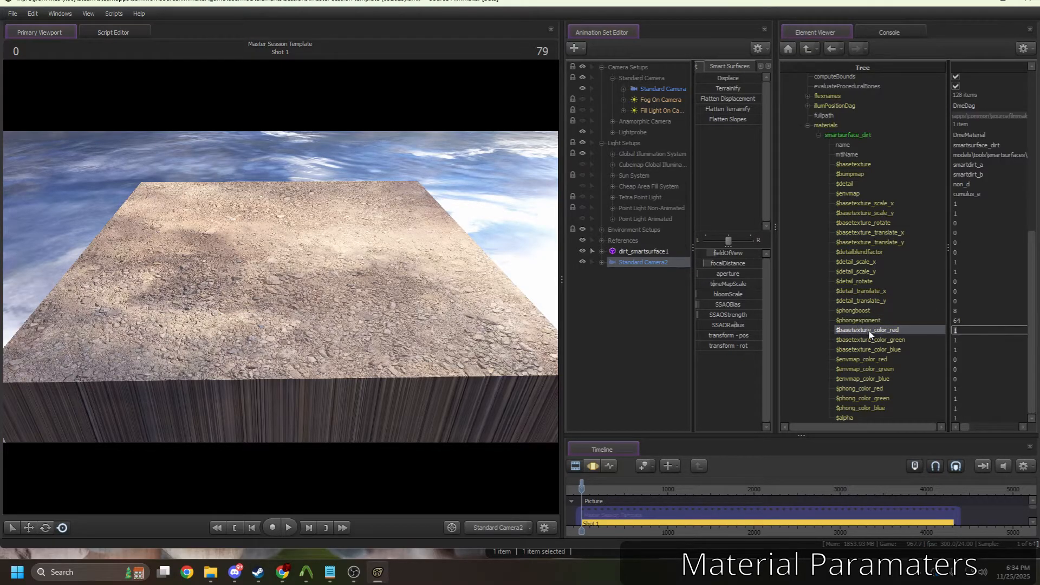
pyautogui.write('0.5')
pyautogui.press('Tab')
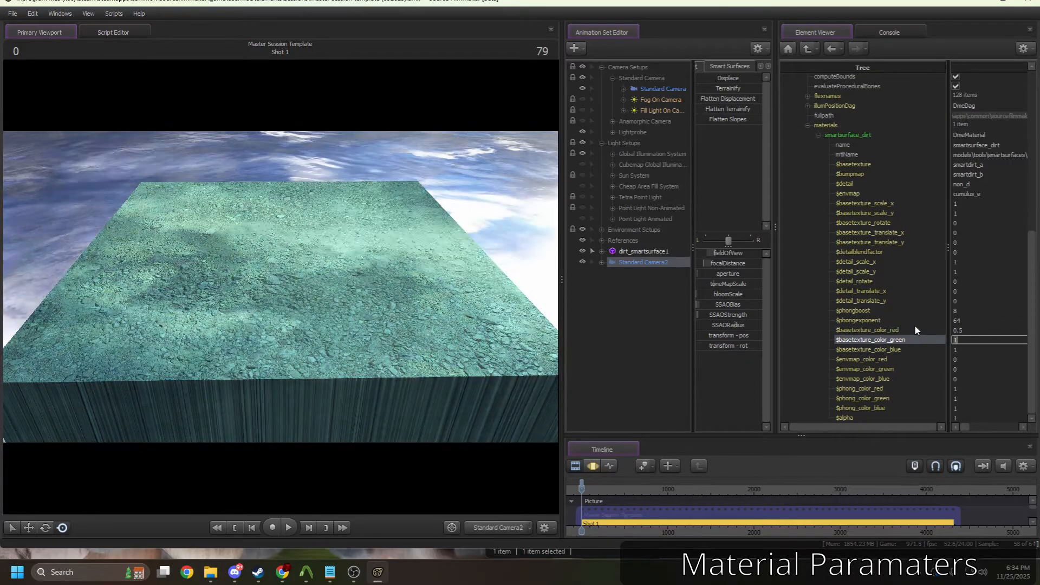
pyautogui.write('2')
pyautogui.press('Return')
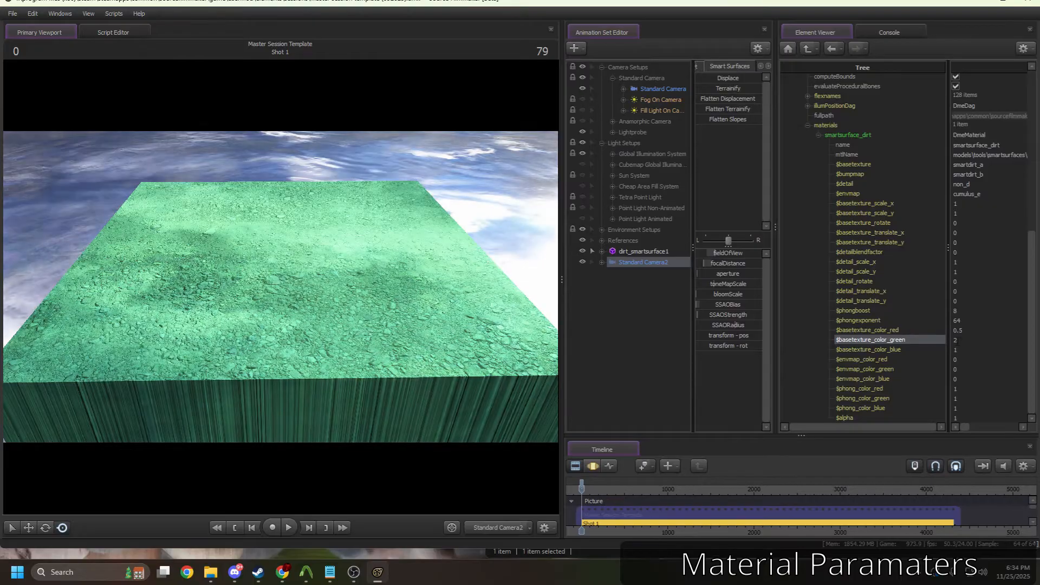
pyautogui.click(965, 347)
pyautogui.write('4')
pyautogui.press('Return')
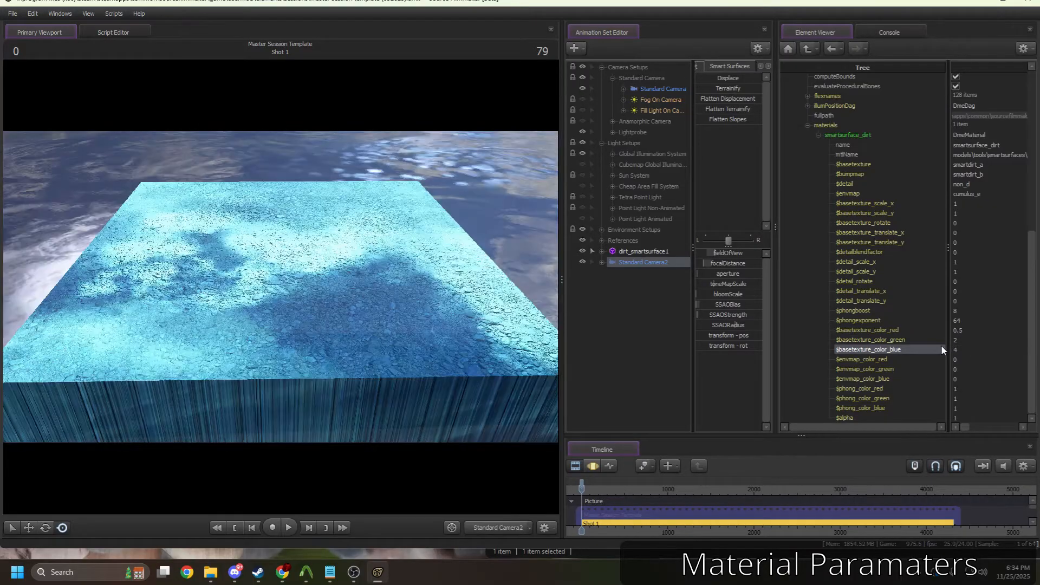
# Step: Set $basetexture_color_green to 0 to remove green from the base texture tint
pyautogui.click(957, 340)
pyautogui.write('0')
pyautogui.press('Return')
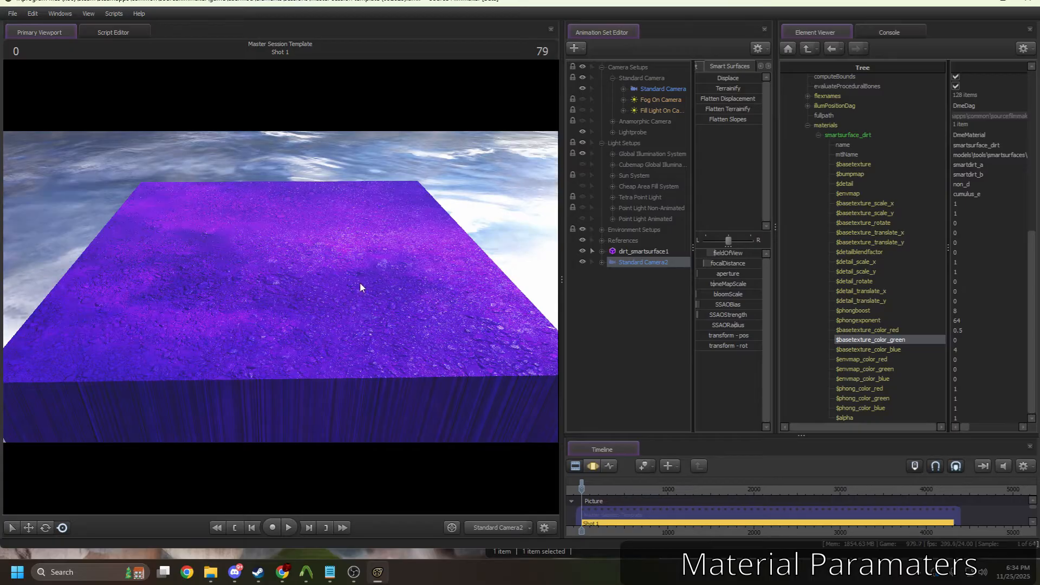
# Step: Keep $phongexponent at 64 and reset $basetexture_color_red, $basetexture_color_green and $basetexture_color_blue to 1
pyautogui.click(962, 321)
pyautogui.write('64')
pyautogui.press('Tab')
pyautogui.write('1')
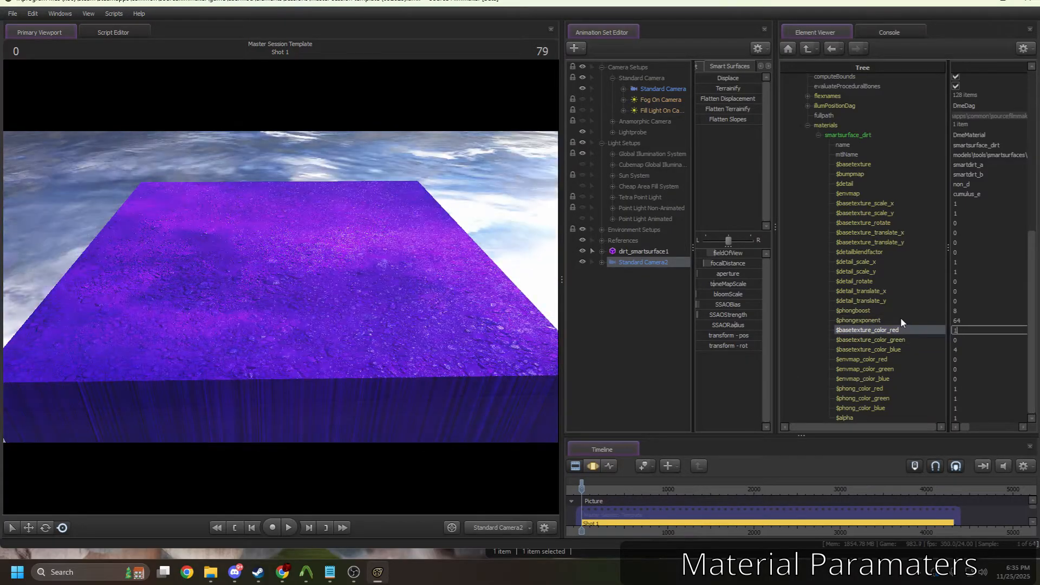
pyautogui.press('Tab')
pyautogui.write('1')
pyautogui.press('Tab')
pyautogui.write('1')
pyautogui.press('Return')
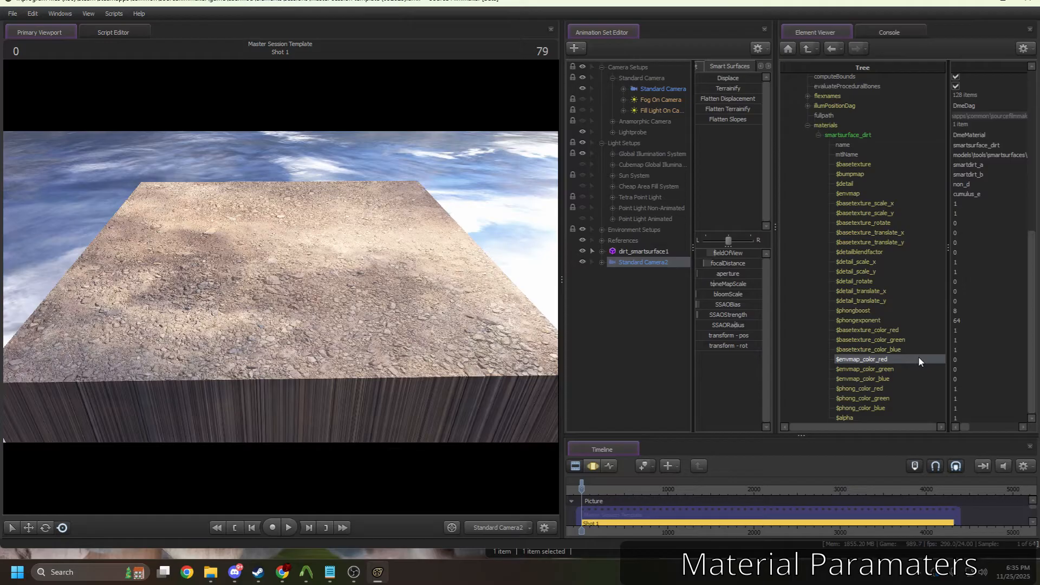
# Step: Compare the red, green and blue $envmap_color parameters with the $phong_color parameters
pyautogui.click(904, 387)
pyautogui.click(913, 386)
pyautogui.moveTo(883, 391)
pyautogui.mouseDown()
pyautogui.moveTo(876, 405)
pyautogui.moveTo(881, 389)
pyautogui.mouseUp()
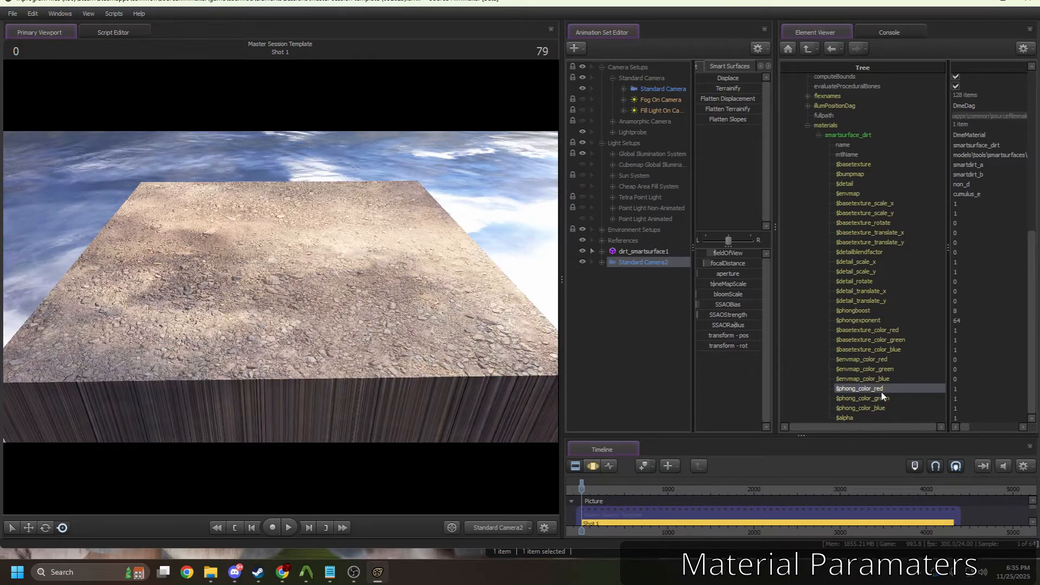
pyautogui.click(882, 408)
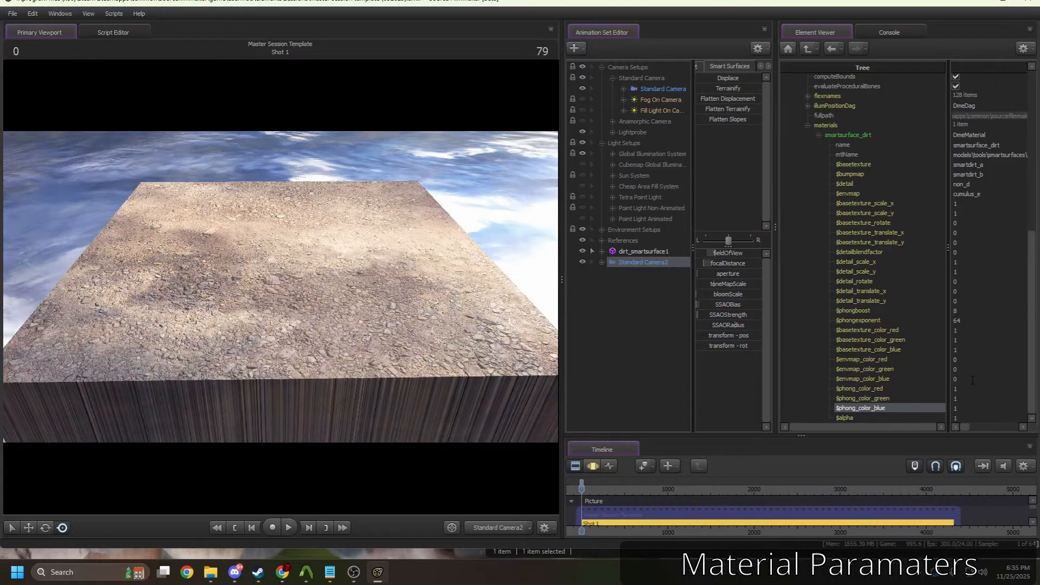
pyautogui.doubleClick(907, 379)
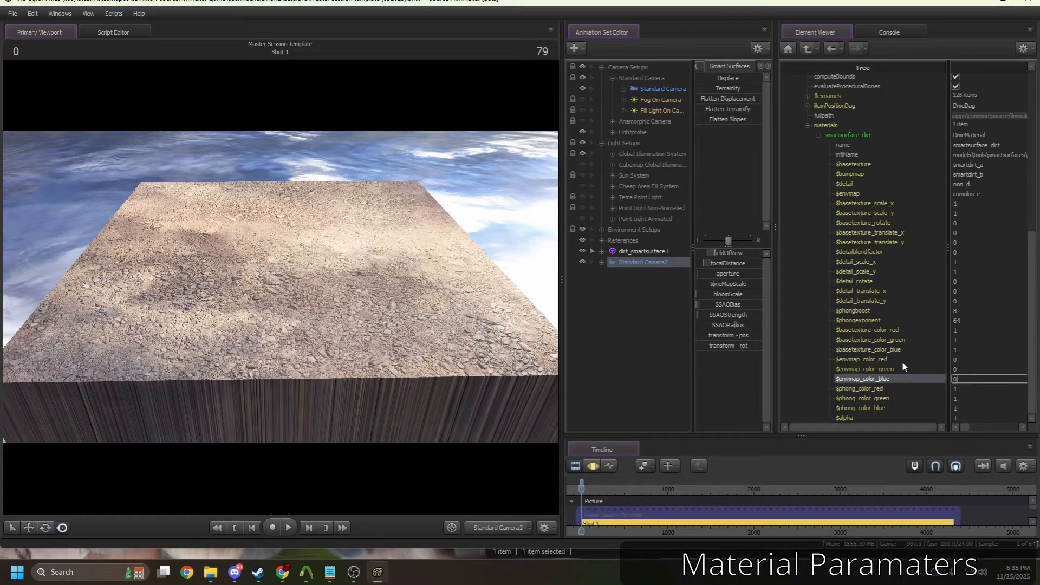
pyautogui.doubleClick(889, 390)
pyautogui.doubleClick(931, 357)
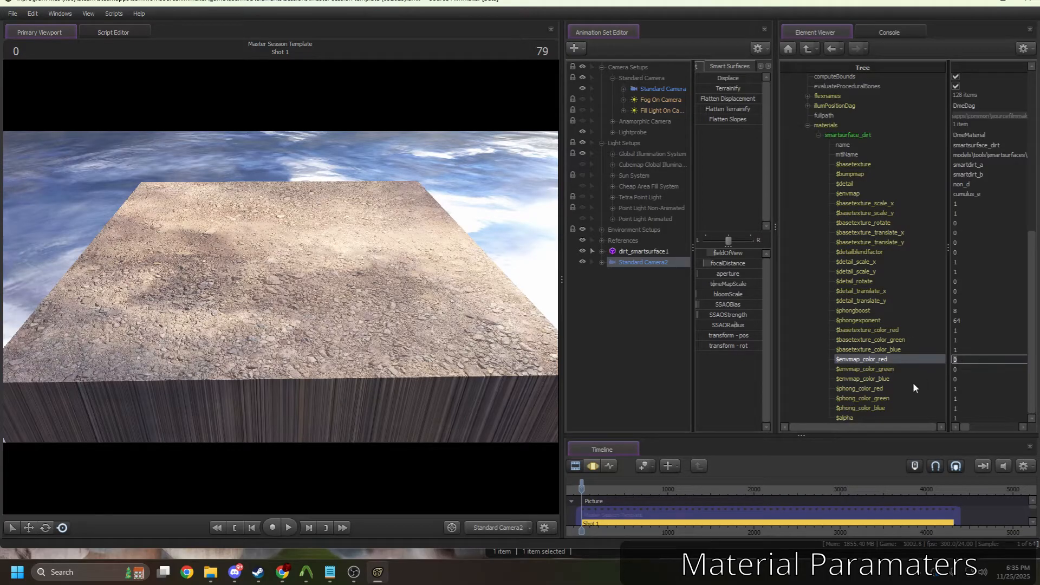
pyautogui.click(891, 390)
pyautogui.click(882, 408)
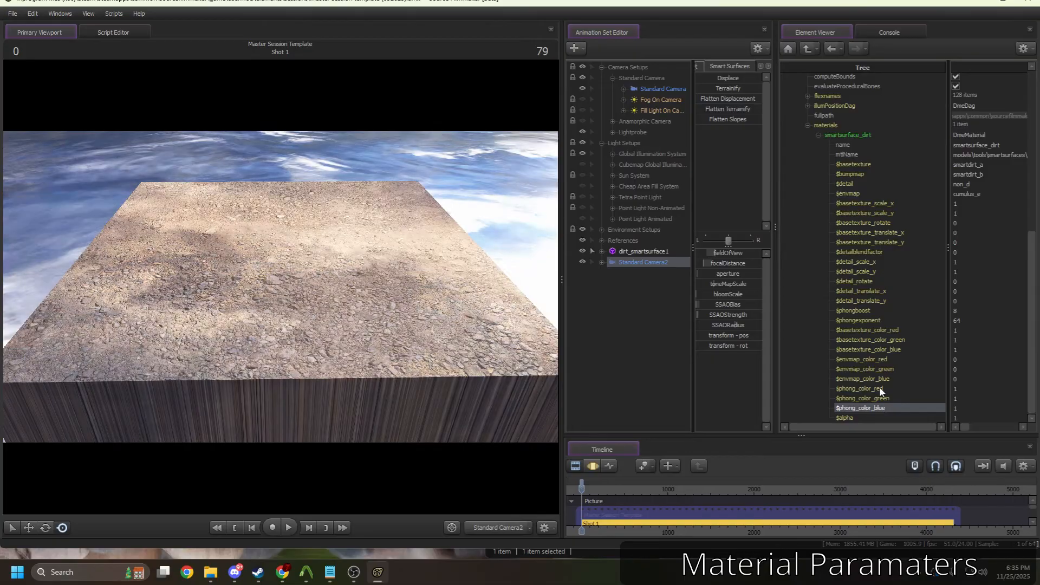
pyautogui.click(881, 390)
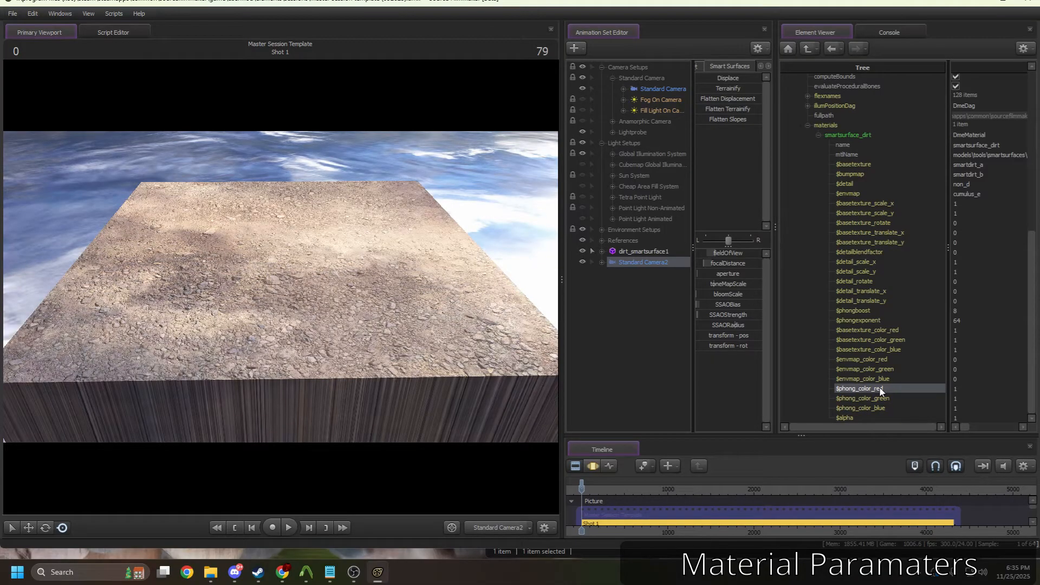
# Step: Set $phong_color_red of the smartsurface_dirt material to 10
pyautogui.doubleClick(963, 398)
pyautogui.click(959, 389)
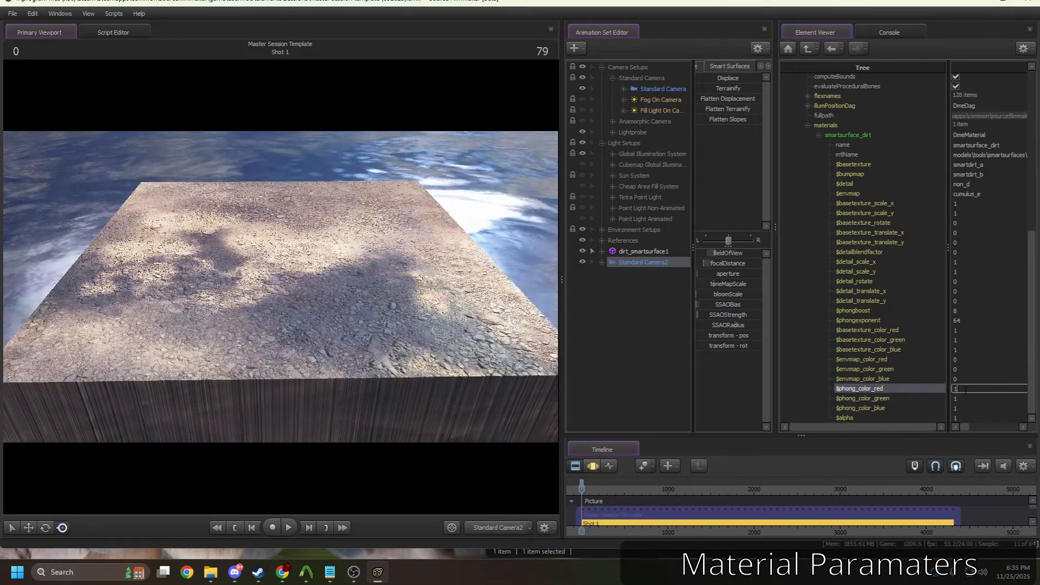
pyautogui.click(959, 398)
pyautogui.click(958, 389)
pyautogui.write('0')
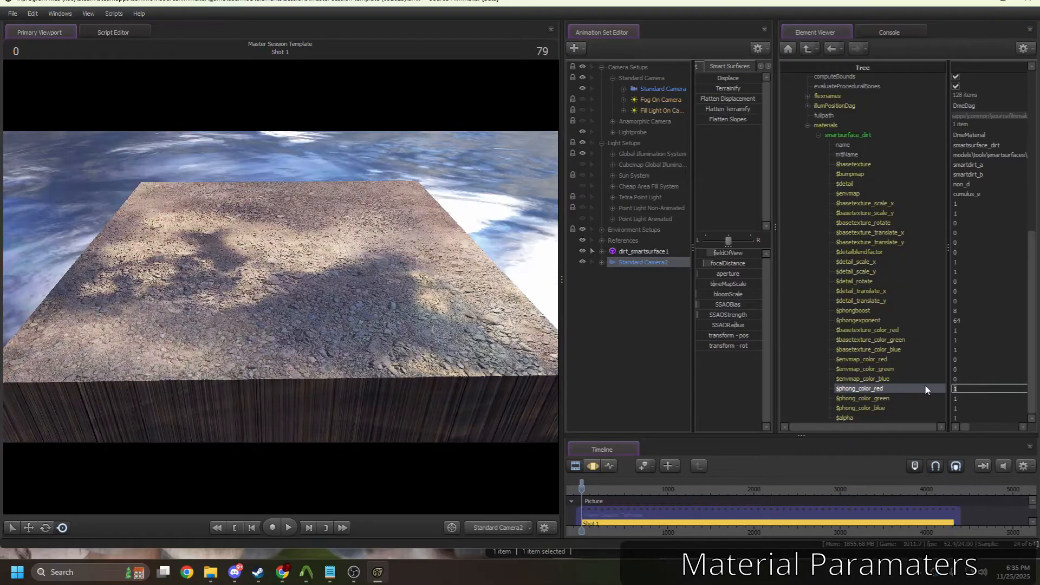
pyautogui.press('Return')
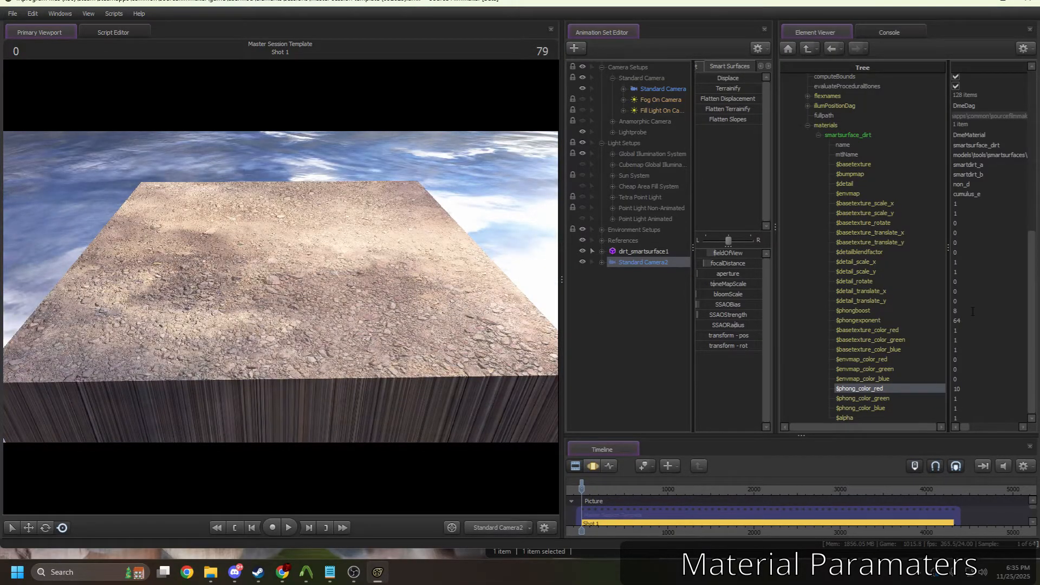
# Step: Raise the dirt material's $phongboost to 250
pyautogui.click(925, 313)
pyautogui.write('250')
pyautogui.press('Return')
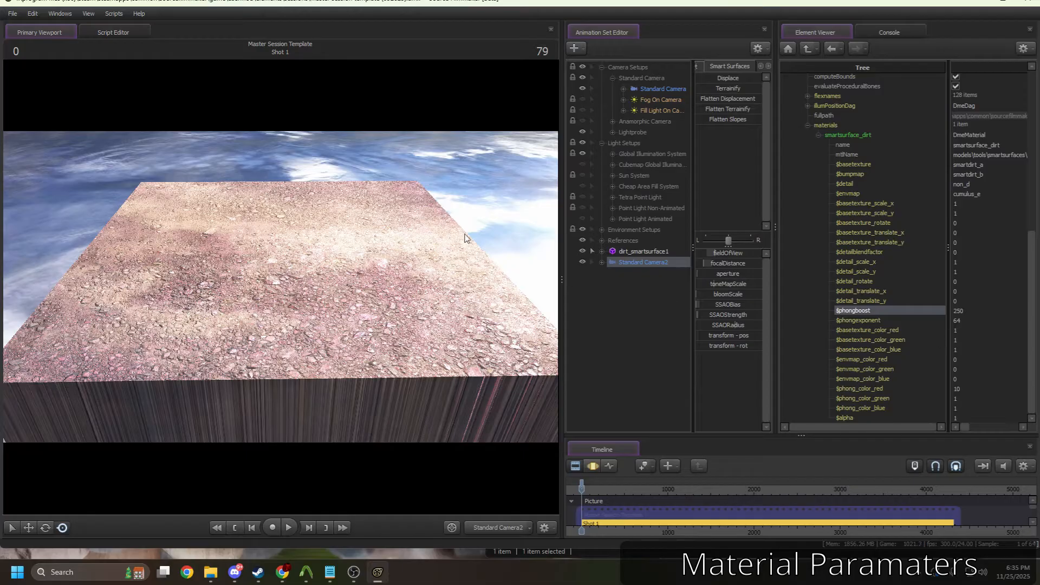
# Step: Shift the phong highlight tint to green by setting $phong_color_green to 100 and $phong_color_red to 1
pyautogui.doubleClick(969, 399)
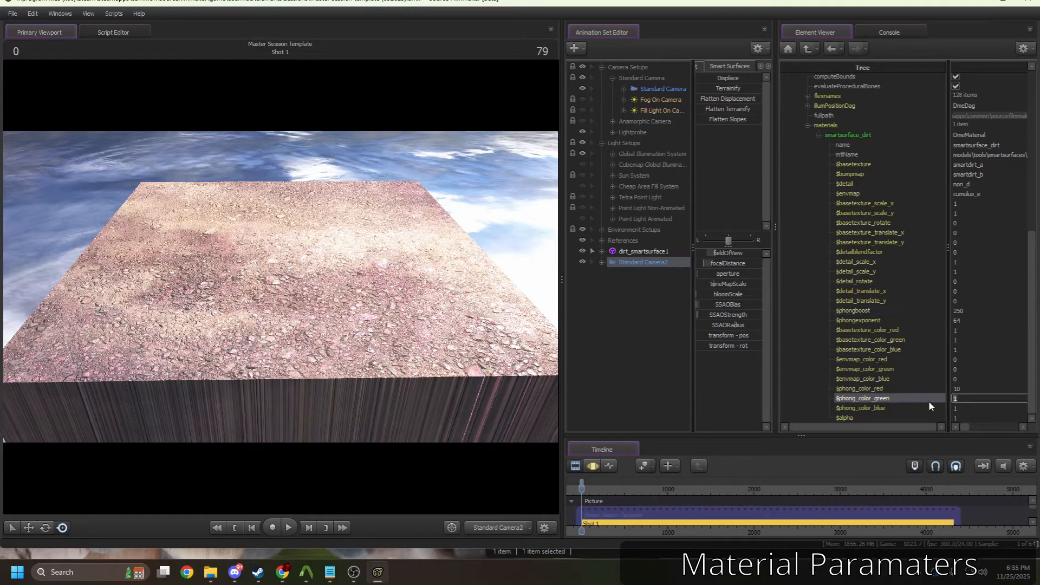
pyautogui.write('00')
pyautogui.press('Return')
pyautogui.doubleClick(909, 390)
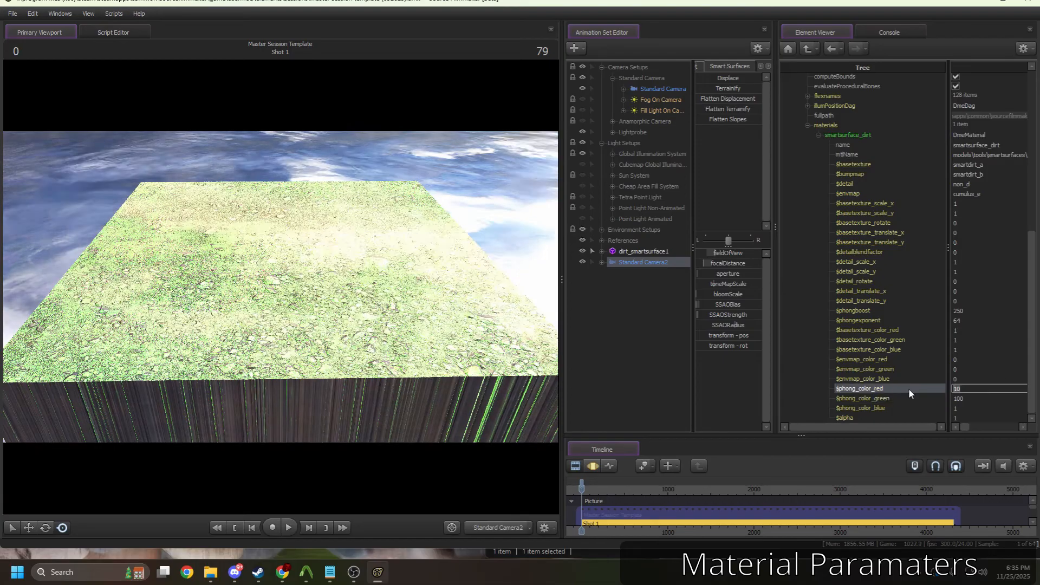
pyautogui.press('BackSpace')
pyautogui.press('Return')
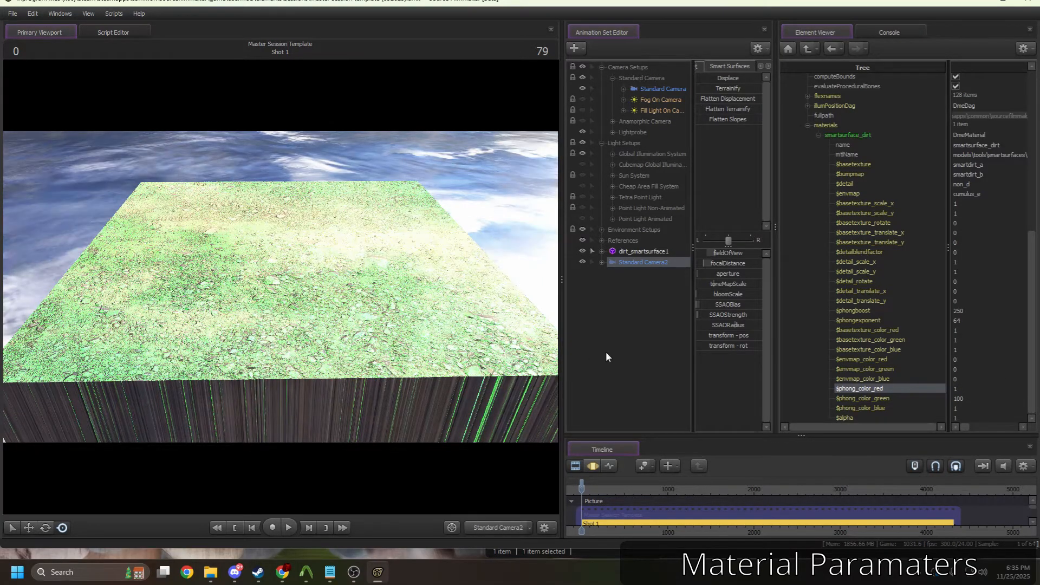
# Step: Reset $phong_color_green to 1 to neutralise the highlight tint
pyautogui.doubleClick(910, 398)
pyautogui.write('1')
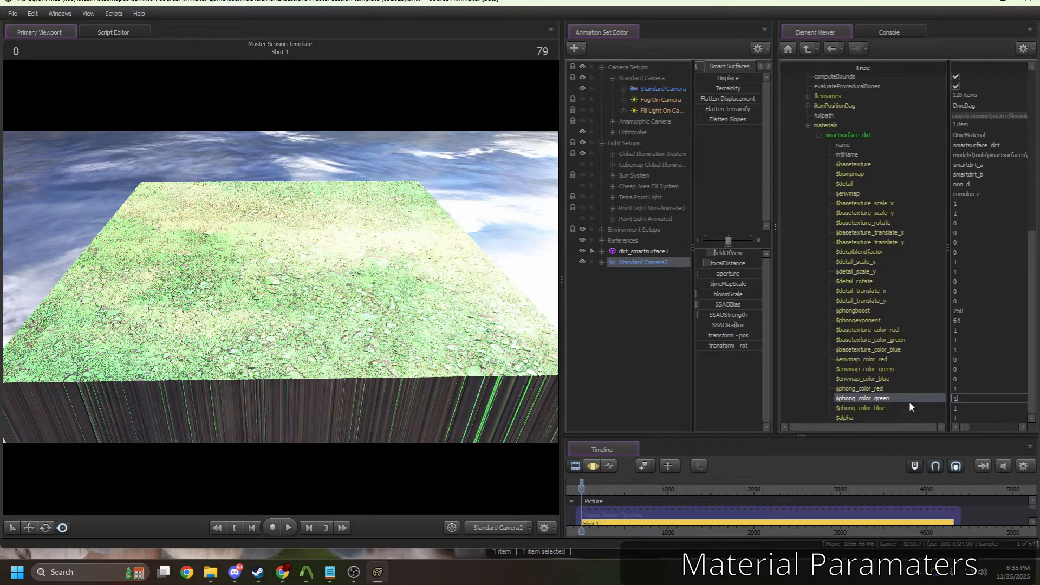
pyautogui.press('Return')
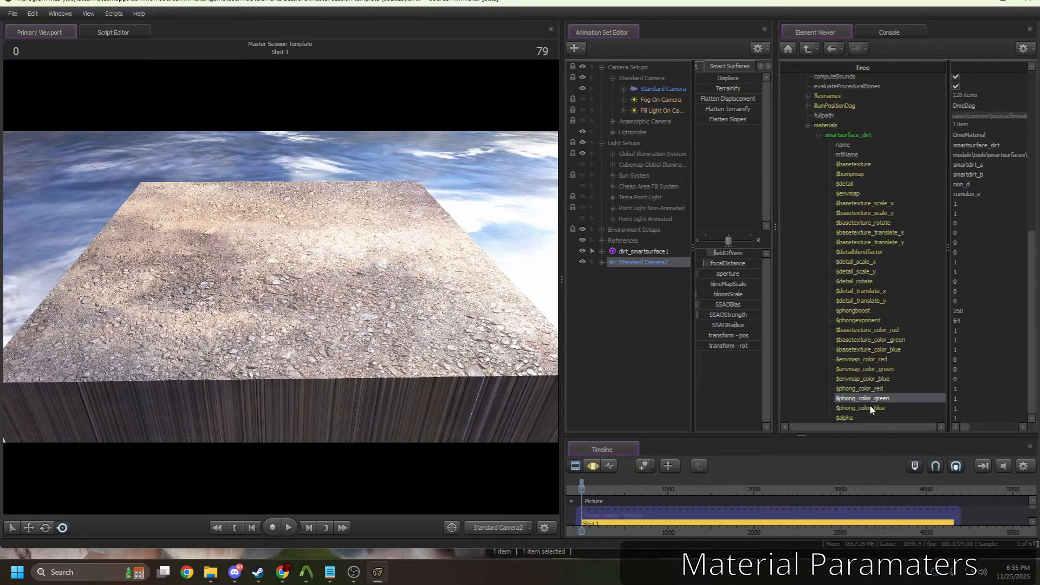
# Step: Try lower opacities for the dirt material by setting $alpha to 0.5, 0.8 and 0.9
pyautogui.moveTo(985, 418); pyautogui.dragTo(913, 418)
pyautogui.write('0.5')
pyautogui.press('Return')
pyautogui.click(974, 419)
pyautogui.press('Return')
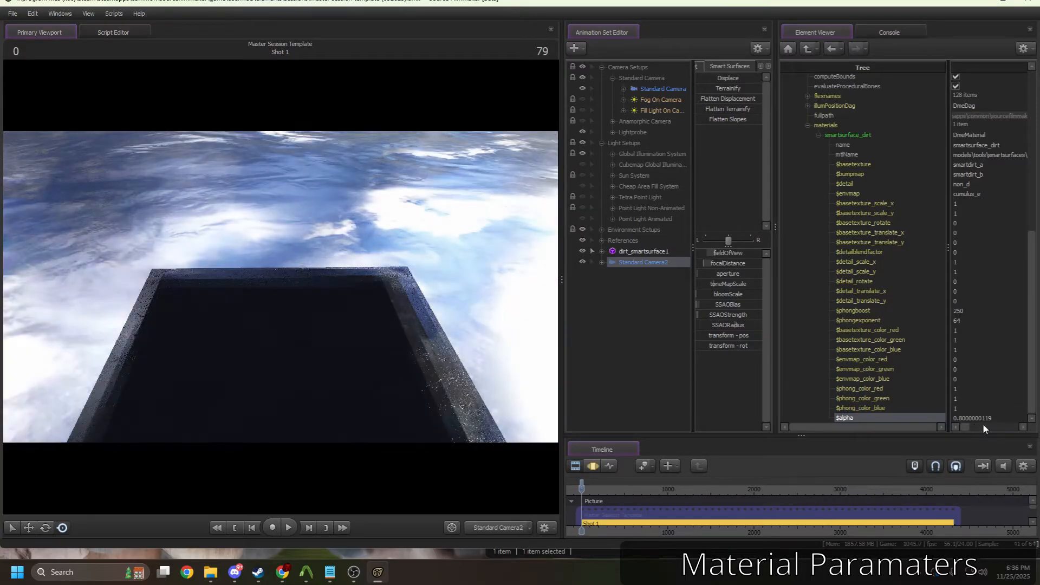
pyautogui.write('0.9')
pyautogui.press('Return')
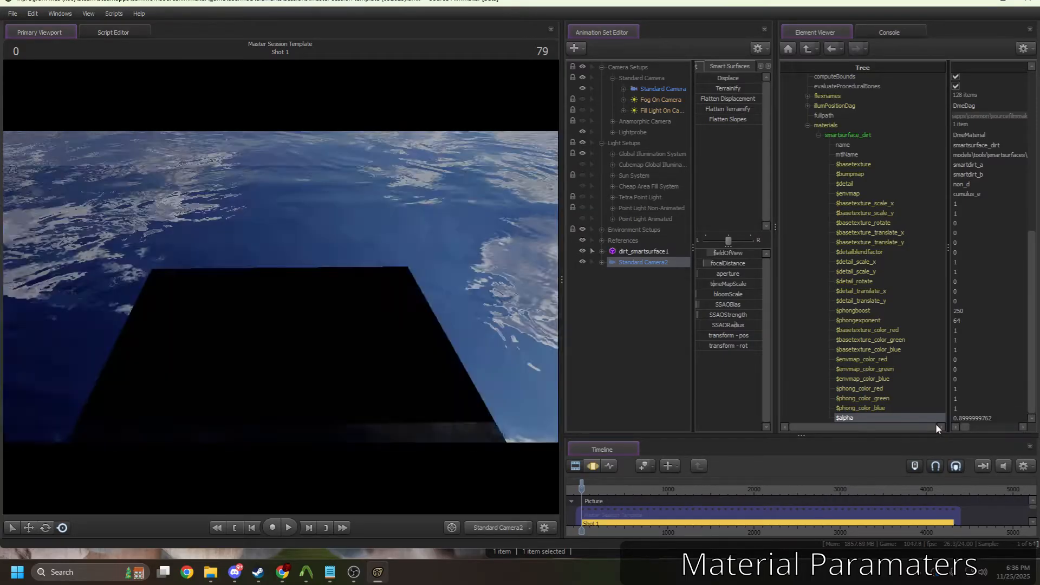
# Step: Restore the dirt material's $alpha to 1
pyautogui.click(956, 419)
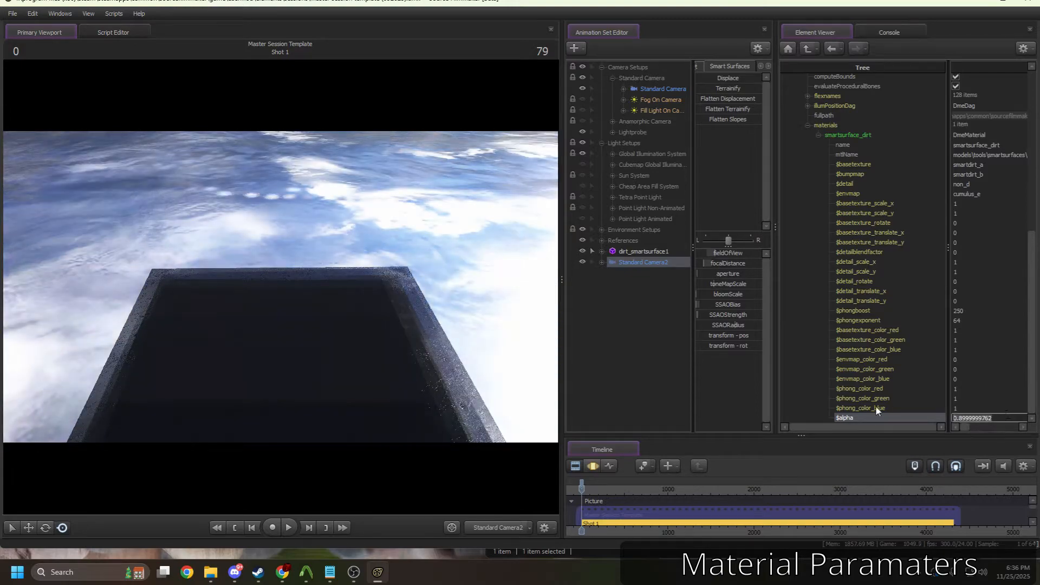
pyautogui.write('1')
pyautogui.press('Return')
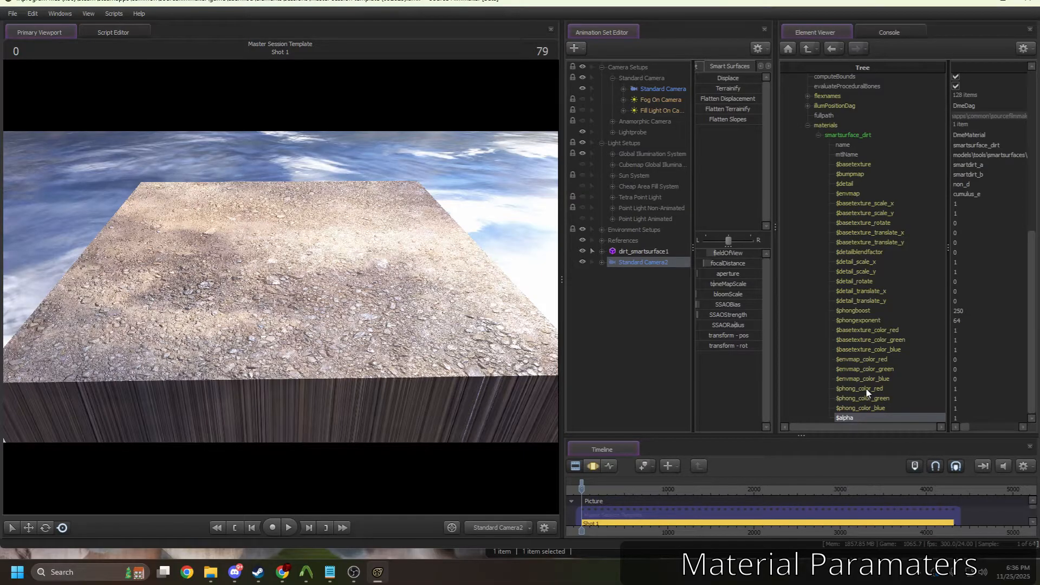
# Step: Highlight the Displace preset under Smart Surfaces, enlarge the Animation Set Editor and viewport areas, and collapse the gameModel element
pyautogui.scroll(10, 867, 392)
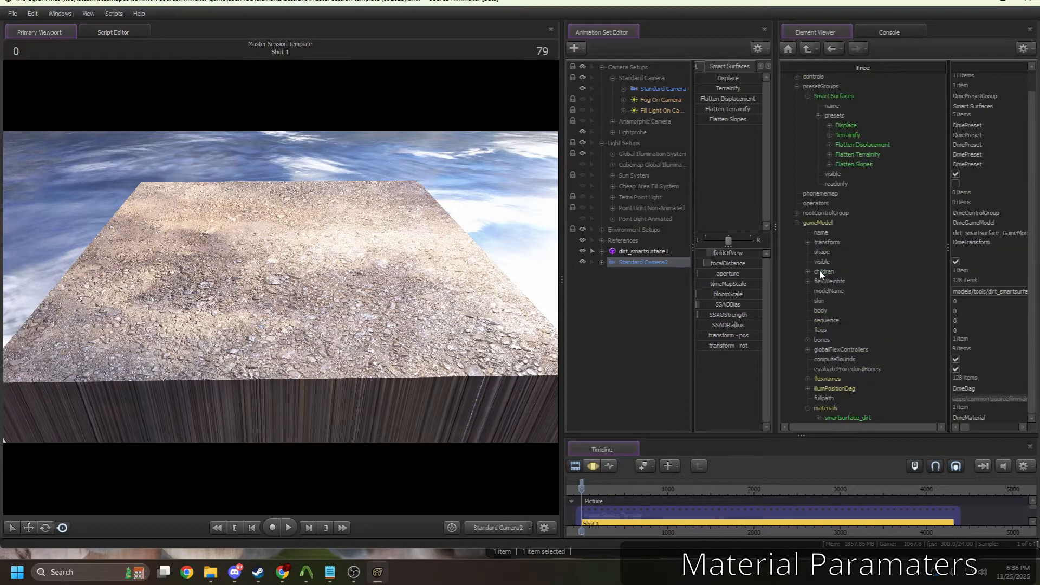
pyautogui.scroll(2, 843, 242)
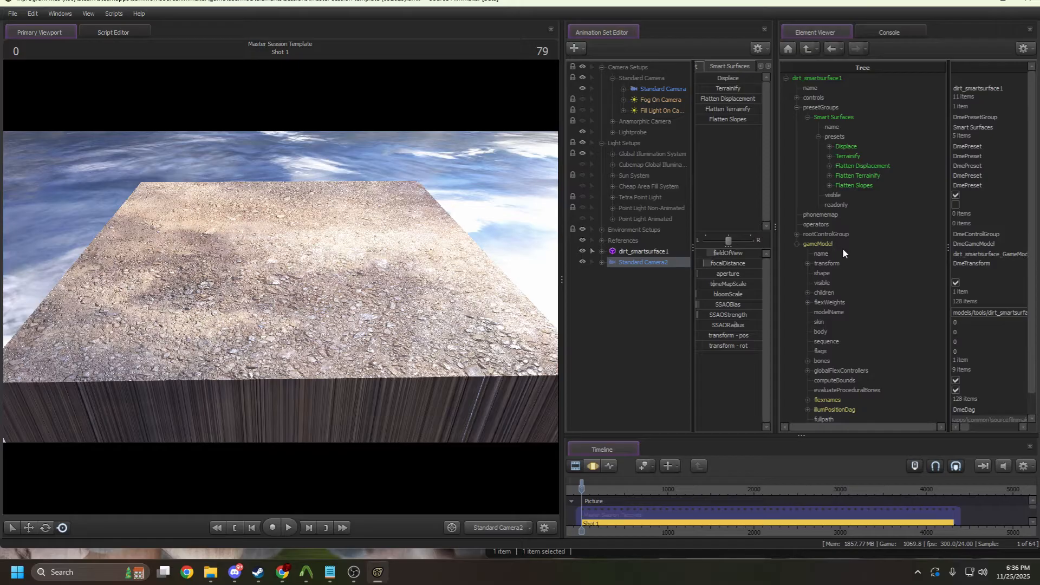
pyautogui.scroll(-1, 842, 253)
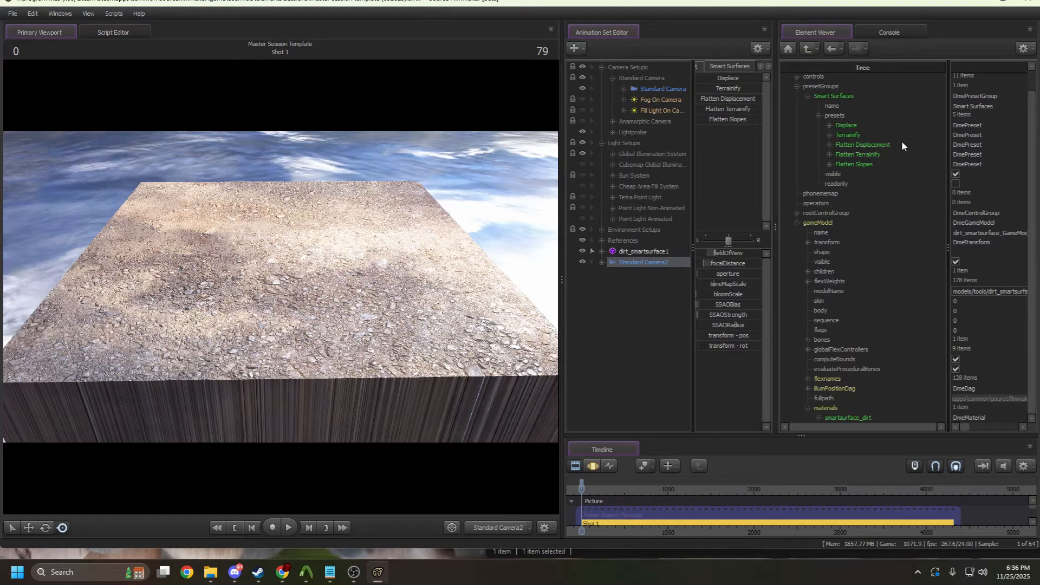
pyautogui.click(847, 125)
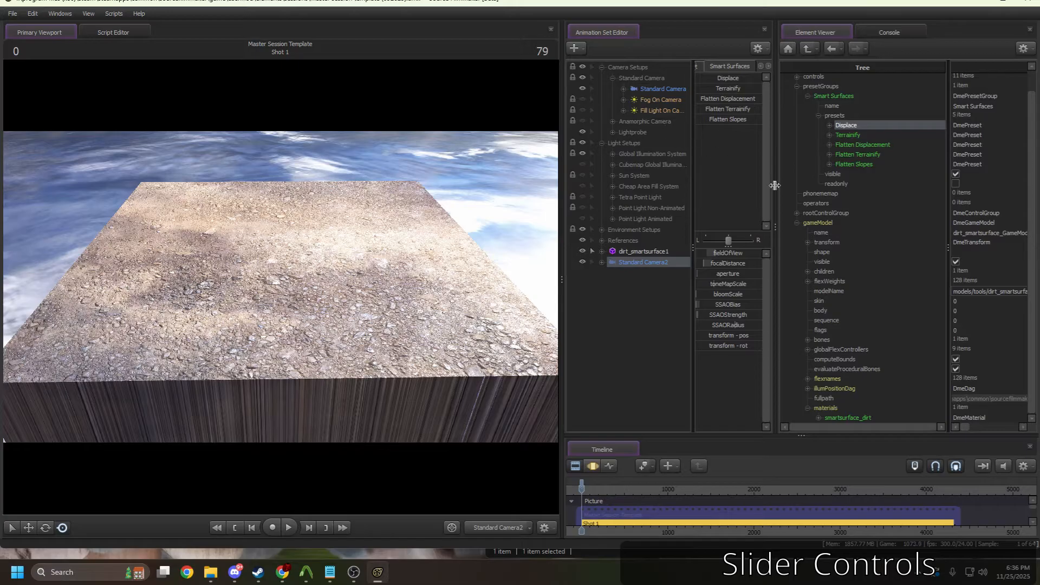
pyautogui.moveTo(775, 185); pyautogui.dragTo(817, 186)
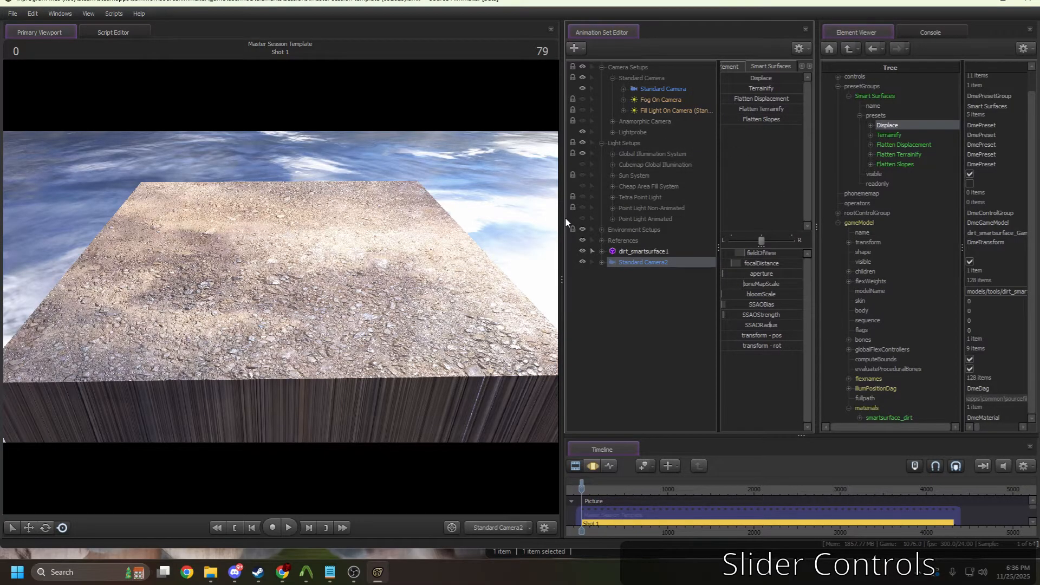
pyautogui.moveTo(564, 217); pyautogui.dragTo(583, 196)
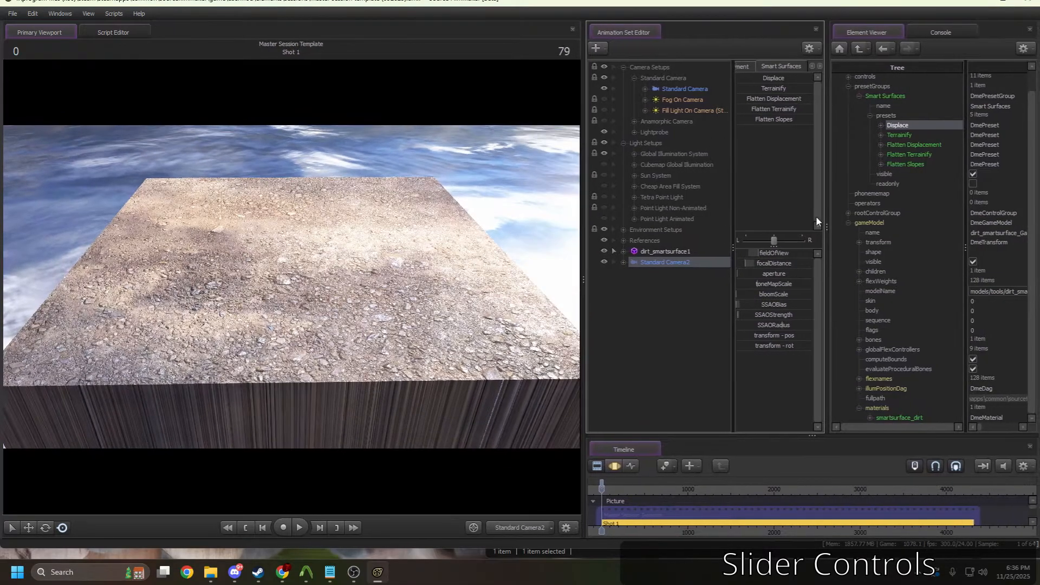
pyautogui.click(848, 222)
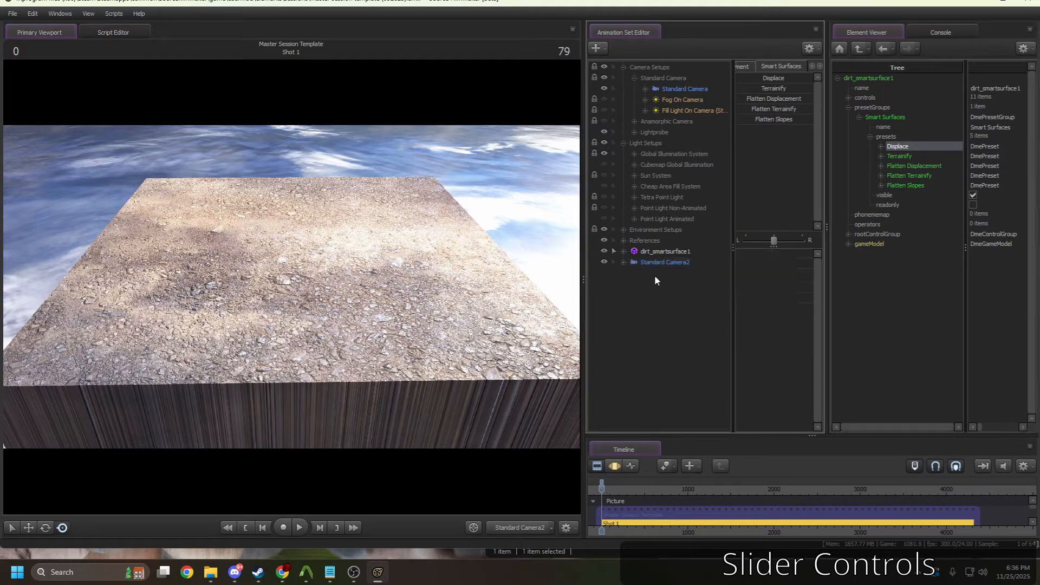
# Step: Select dirt_smartsurface1, switch the timeline to the Motion Editor and raise the surface's Displace slider
pyautogui.click(669, 252)
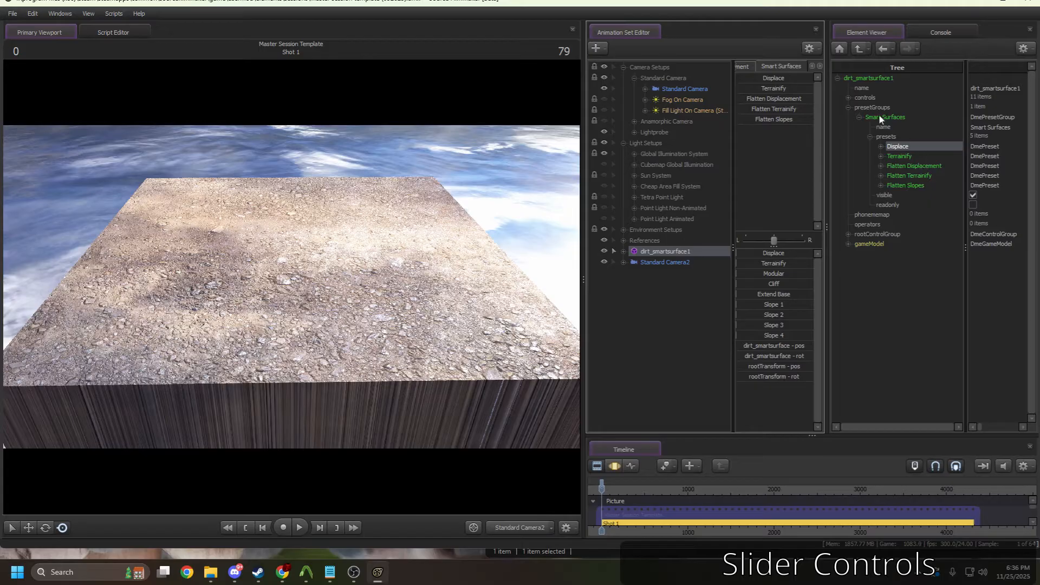
pyautogui.click(615, 466)
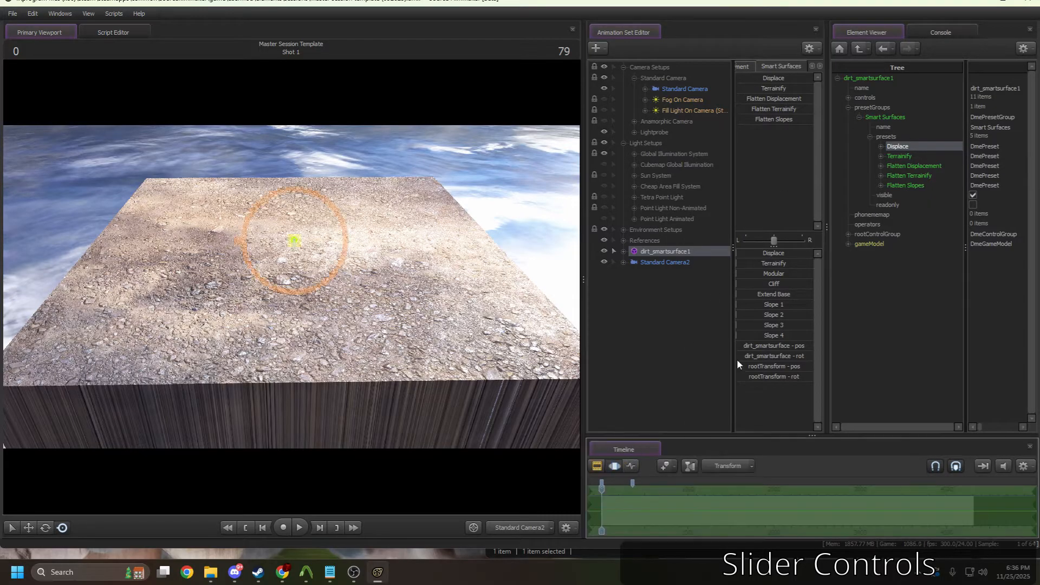
pyautogui.click(469, 286)
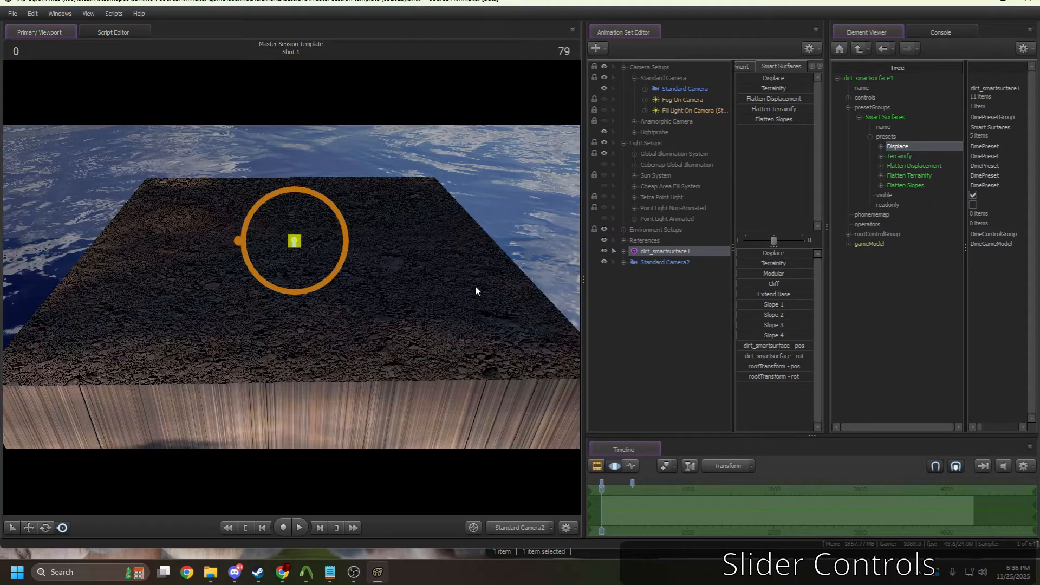
pyautogui.moveTo(747, 253)
pyautogui.mouseDown()
pyautogui.moveTo(798, 253)
pyautogui.moveTo(749, 253)
pyautogui.moveTo(788, 253)
pyautogui.moveTo(759, 253)
pyautogui.mouseUp()
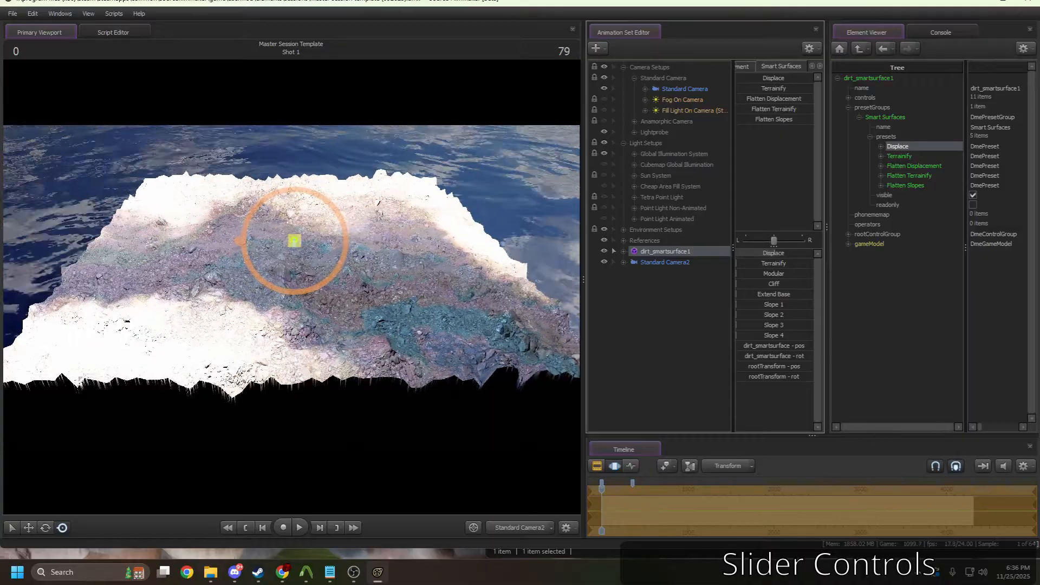
# Step: Vary the Displace slider of dirt_smartsurface1 between strong and weak displacement, leaving it at about a fifth of its range
pyautogui.moveTo(677, 263); pyautogui.dragTo(442, 184)
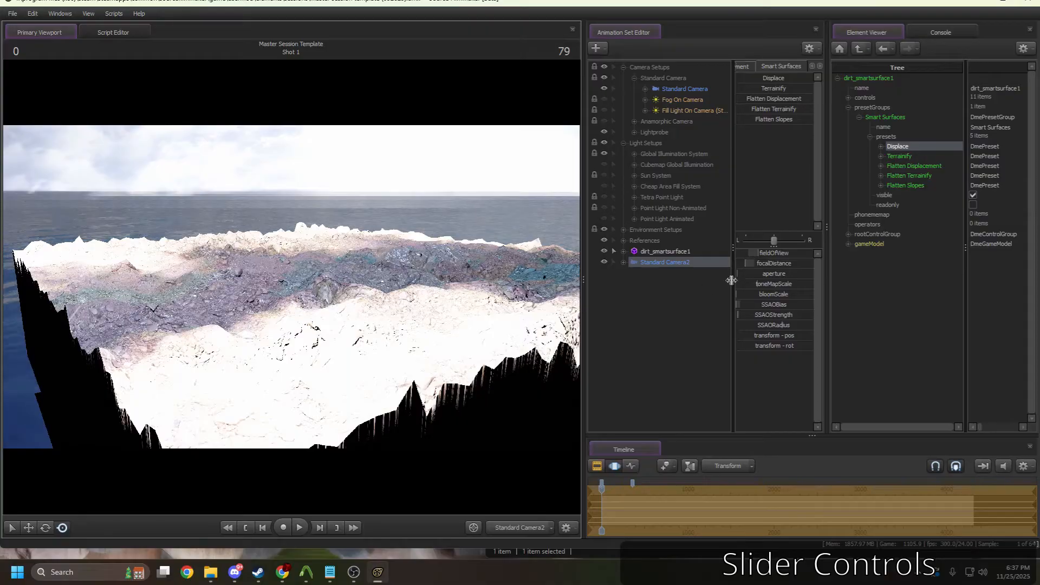
pyautogui.click(682, 252)
pyautogui.moveTo(778, 255); pyautogui.dragTo(804, 255)
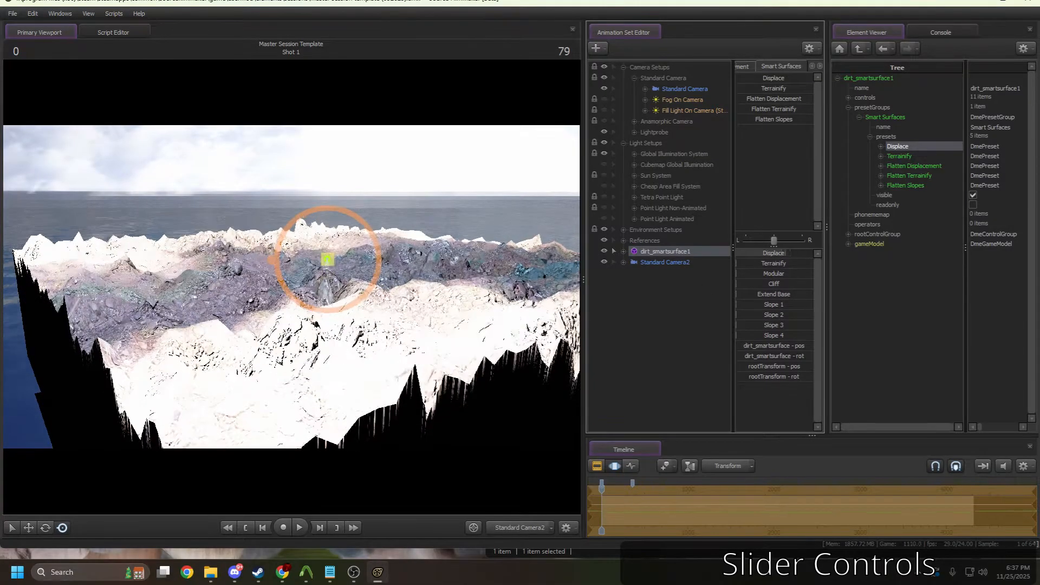
pyautogui.moveTo(805, 253); pyautogui.dragTo(753, 254)
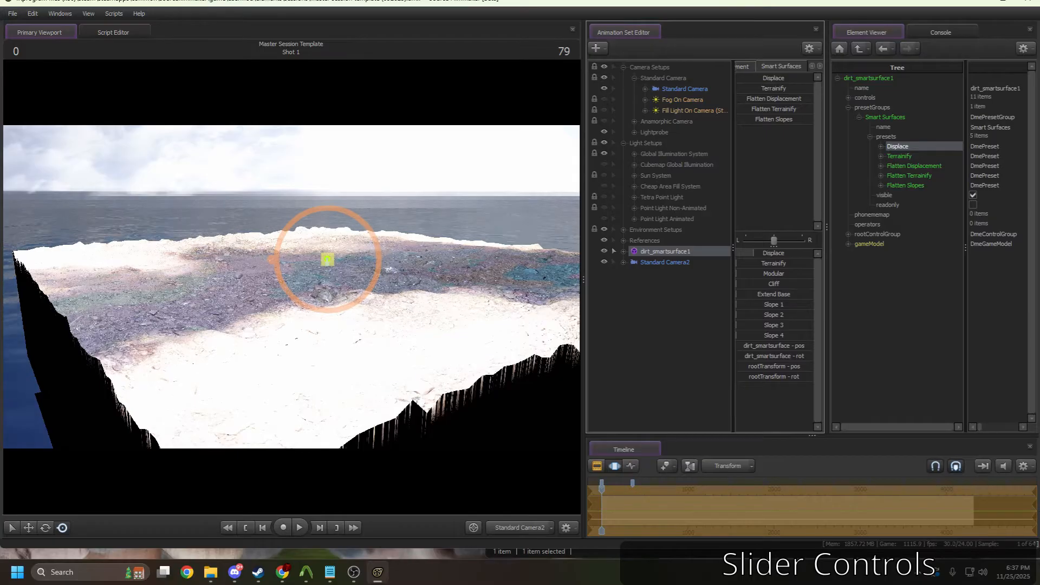
# Step: Return to the Clip Editor and set the progressive refinement samples for Depth Of Field and Motion Blur to 256 (override)
pyautogui.click(595, 467)
pyautogui.rightClick(479, 270)
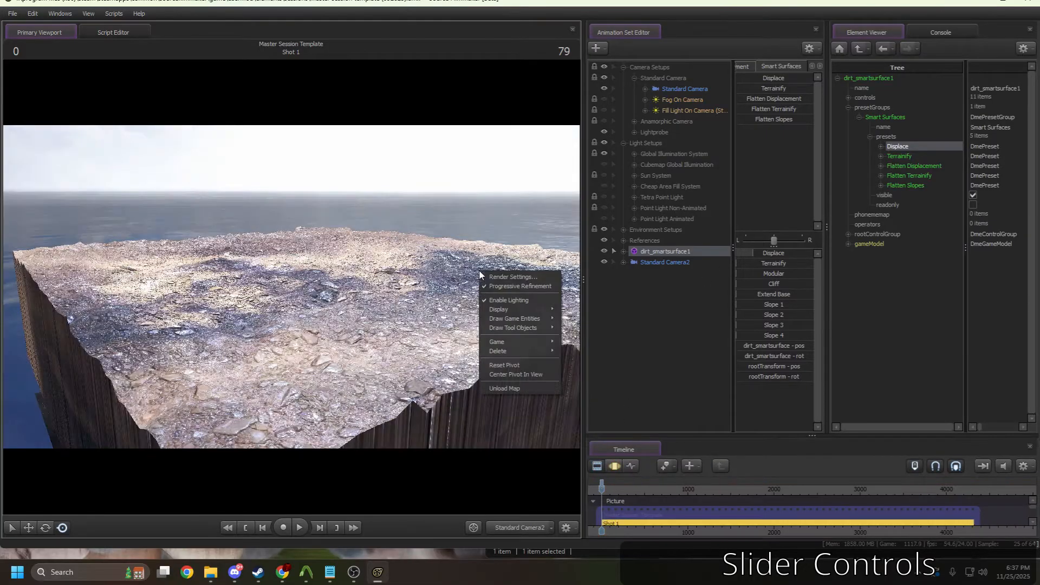
pyautogui.click(493, 277)
pyautogui.click(548, 236)
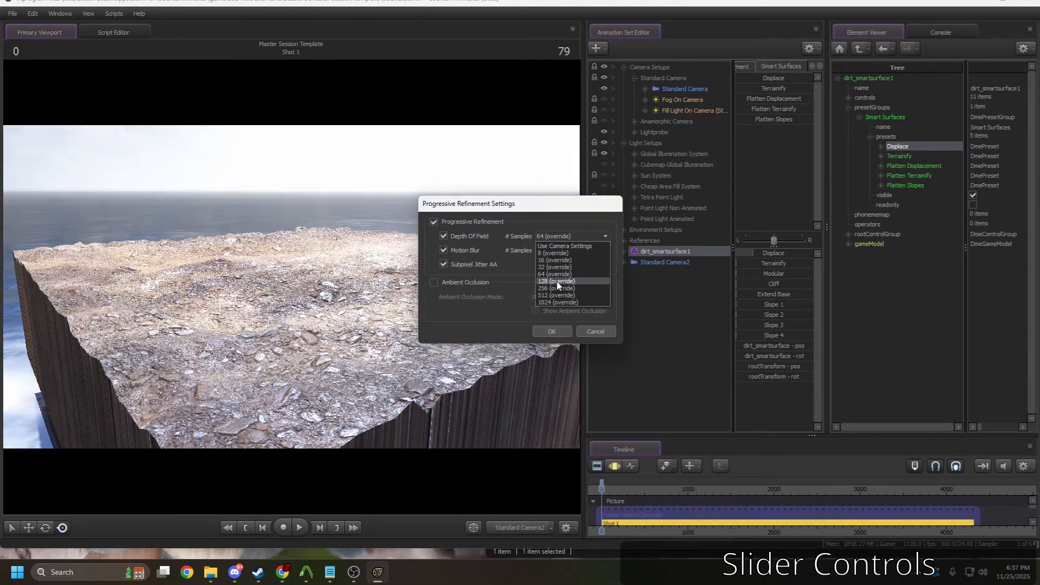
pyautogui.click(557, 288)
pyautogui.click(548, 250)
pyautogui.click(557, 297)
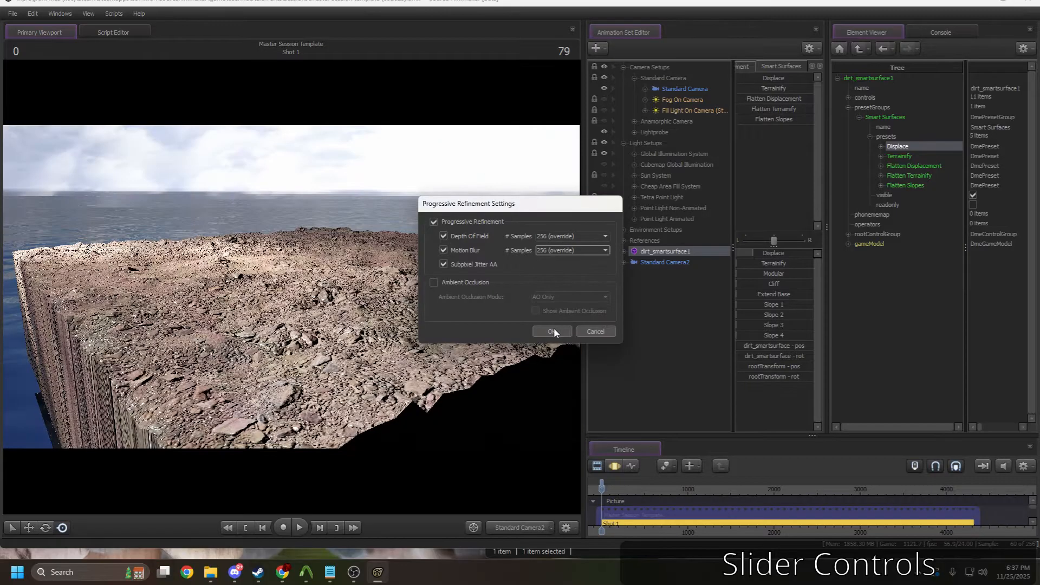
pyautogui.click(551, 331)
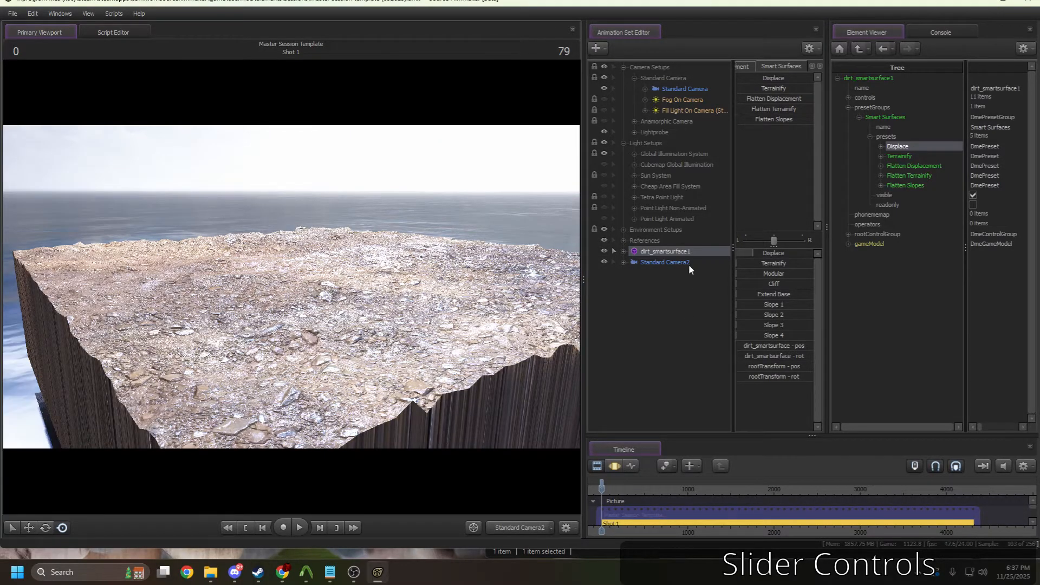
# Step: Expand dirt_smartsurface1's gameModel, its materials and smartsurface_dirt down to the material parameters
pyautogui.rightClick(681, 256)
pyautogui.click(848, 243)
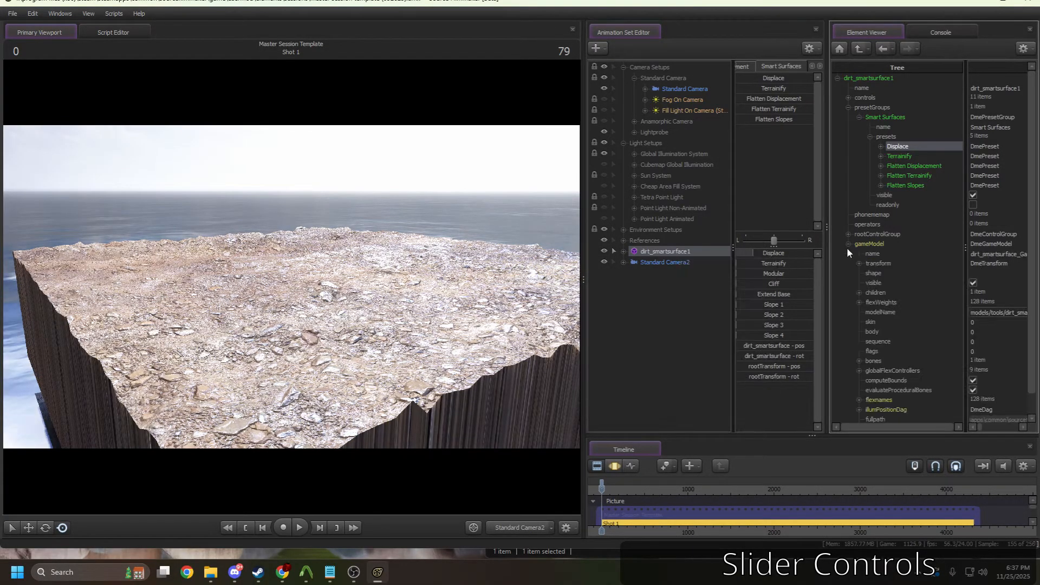
pyautogui.scroll(-1, 846, 246)
pyautogui.click(860, 408)
pyautogui.click(870, 417)
pyautogui.scroll(-10, 900, 385)
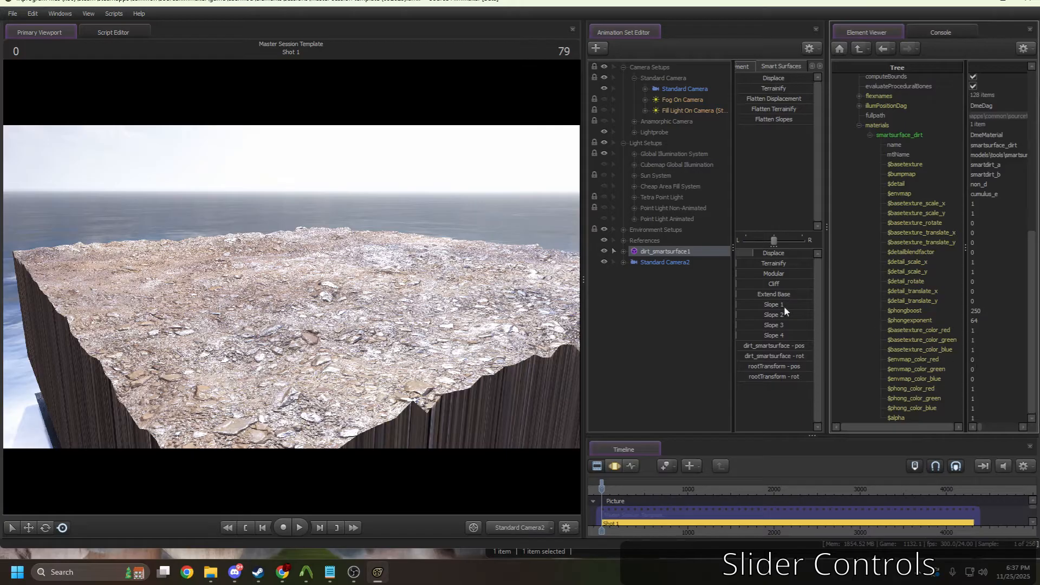
# Step: Show dirt_smartsurface1's game model in the Element Viewer, expand its materials and set smartsurface_dirt's $phongboost to 8
pyautogui.rightClick(663, 252)
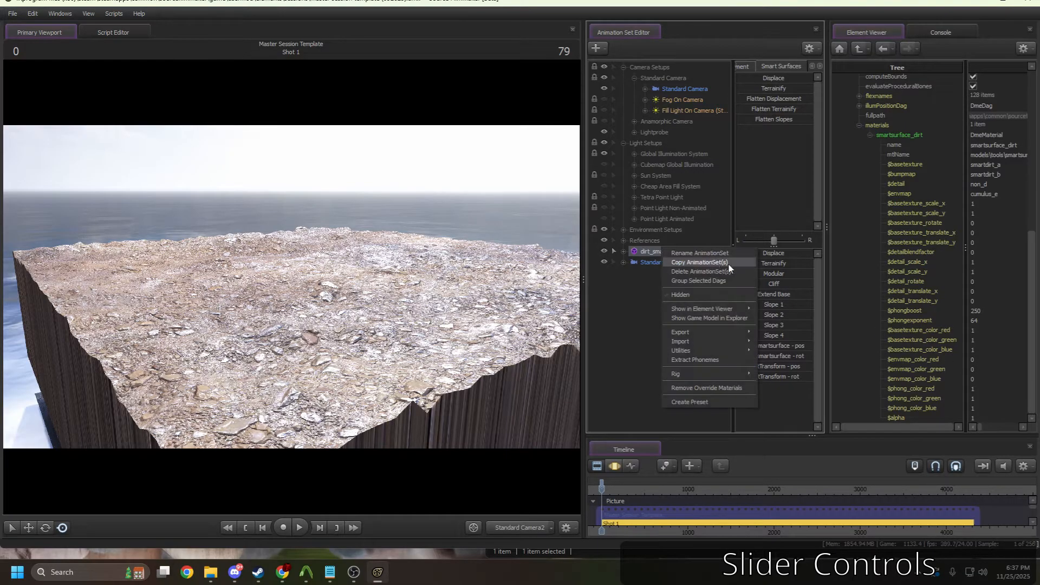
pyautogui.click(774, 320)
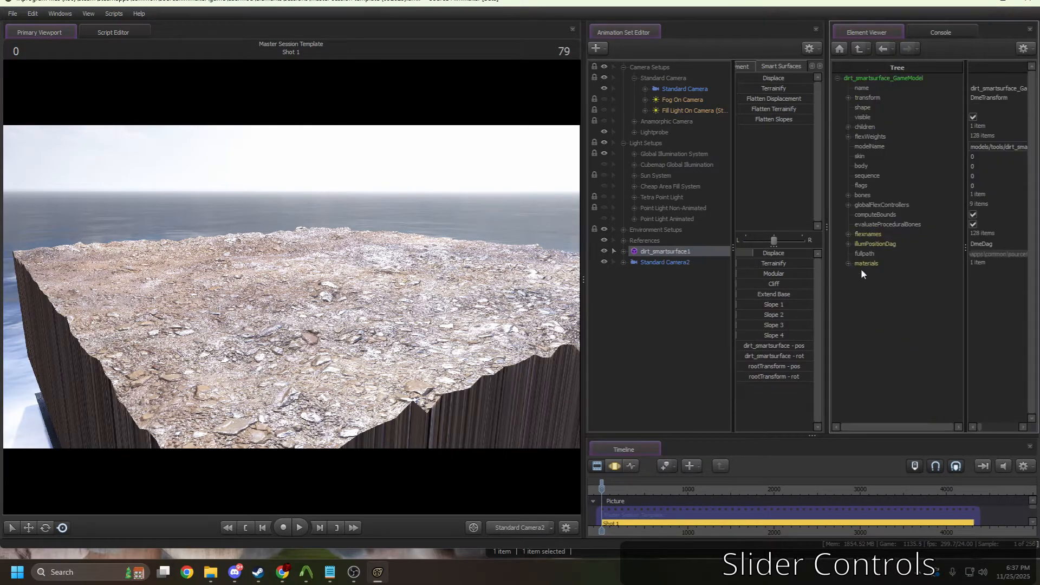
pyautogui.click(848, 264)
pyautogui.scroll(-5, 878, 282)
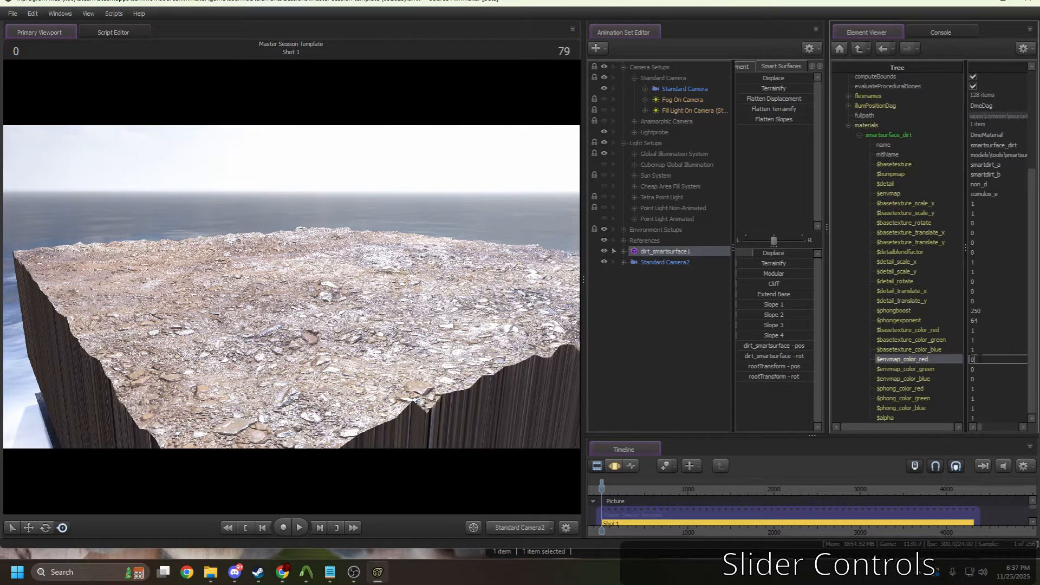
pyautogui.click(975, 310)
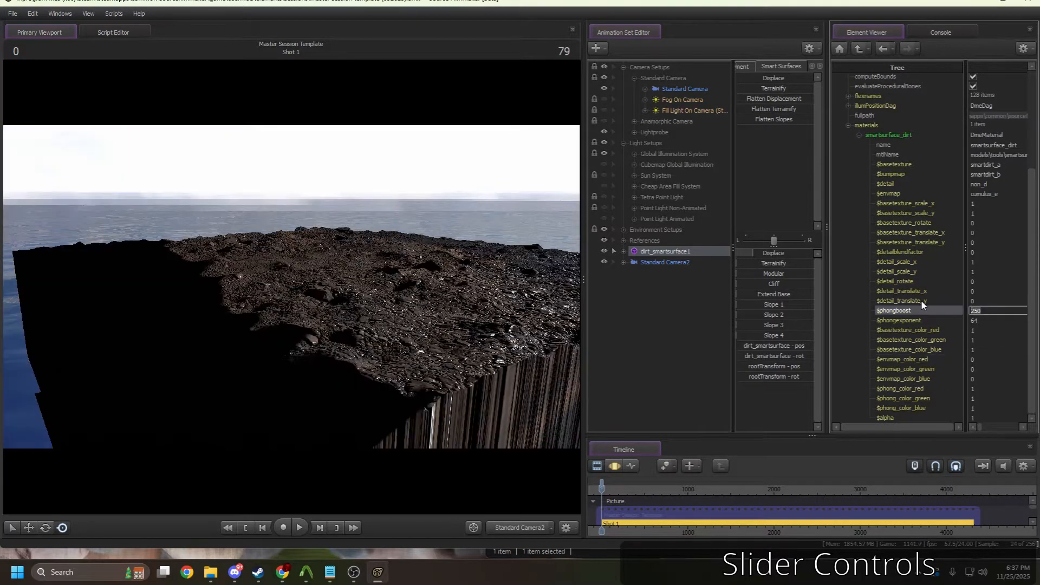
pyautogui.write('8')
pyautogui.press('Return')
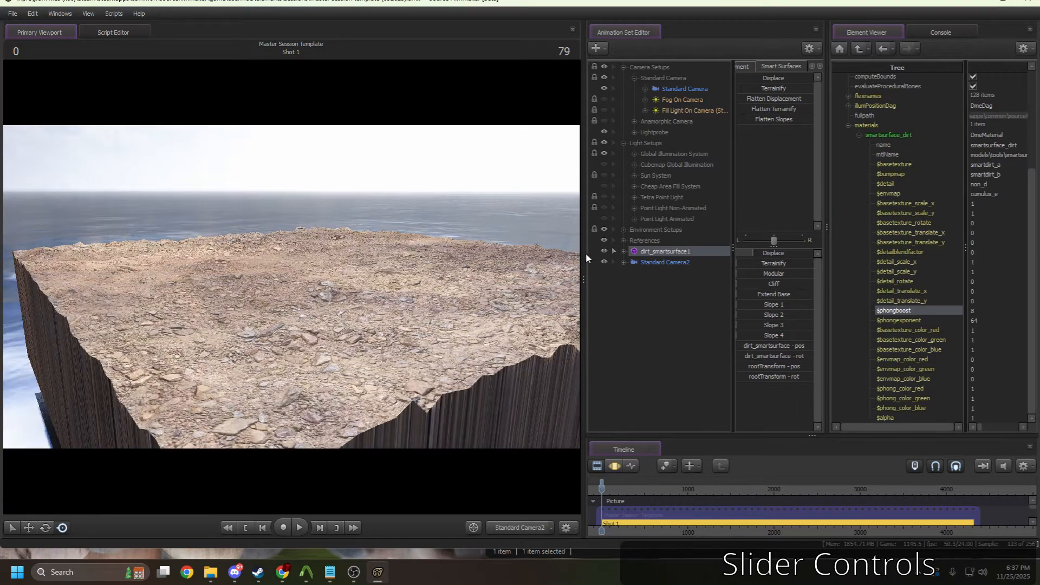
# Step: Enlarge the Primary Viewport and shrink the Element Viewer, keeping the Animation Set Editor sliders readable
pyautogui.moveTo(585, 247); pyautogui.dragTo(676, 248)
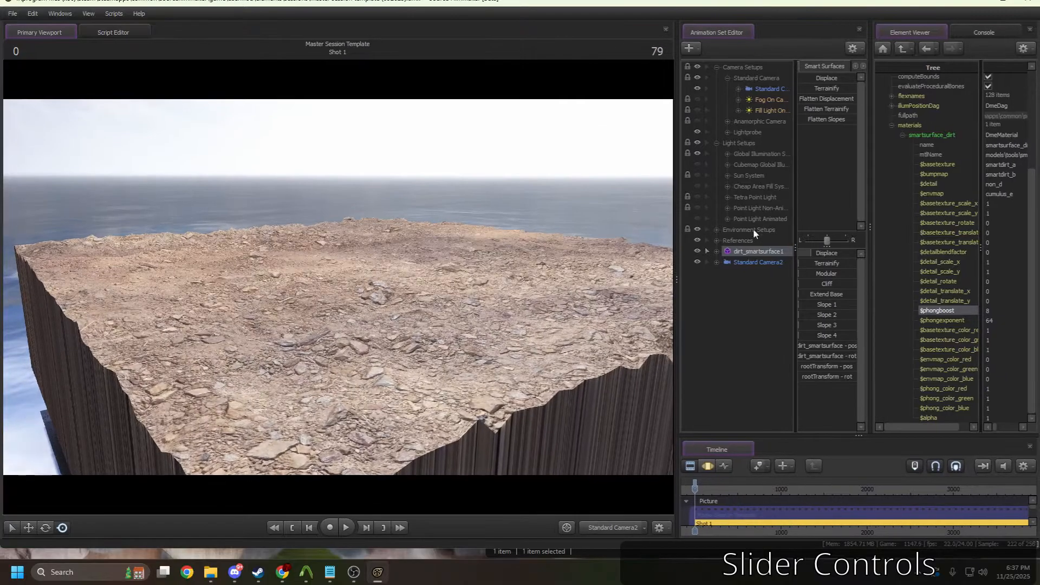
pyautogui.moveTo(867, 226); pyautogui.dragTo(958, 230)
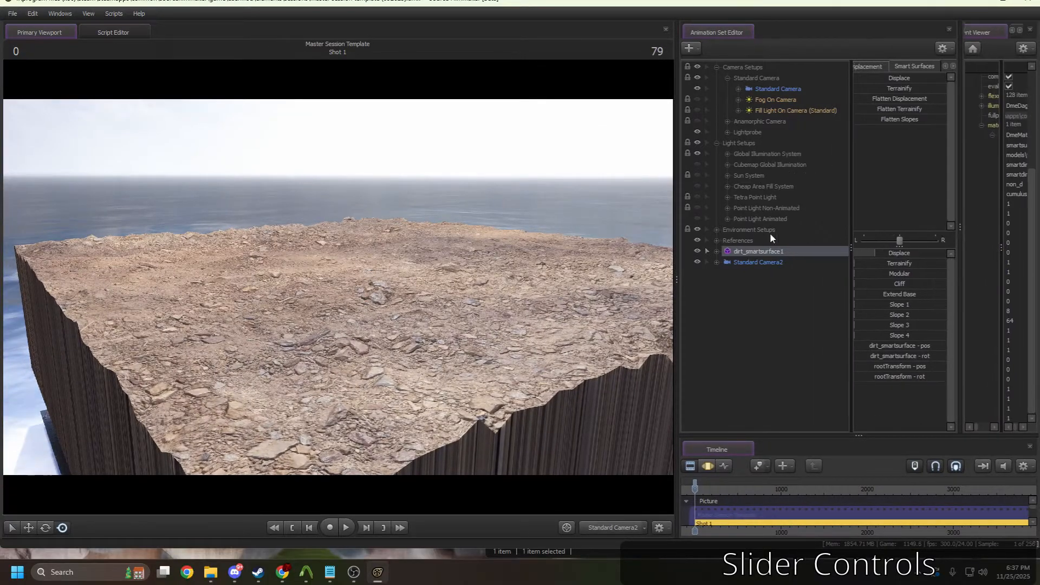
pyautogui.moveTo(676, 243); pyautogui.dragTo(709, 245)
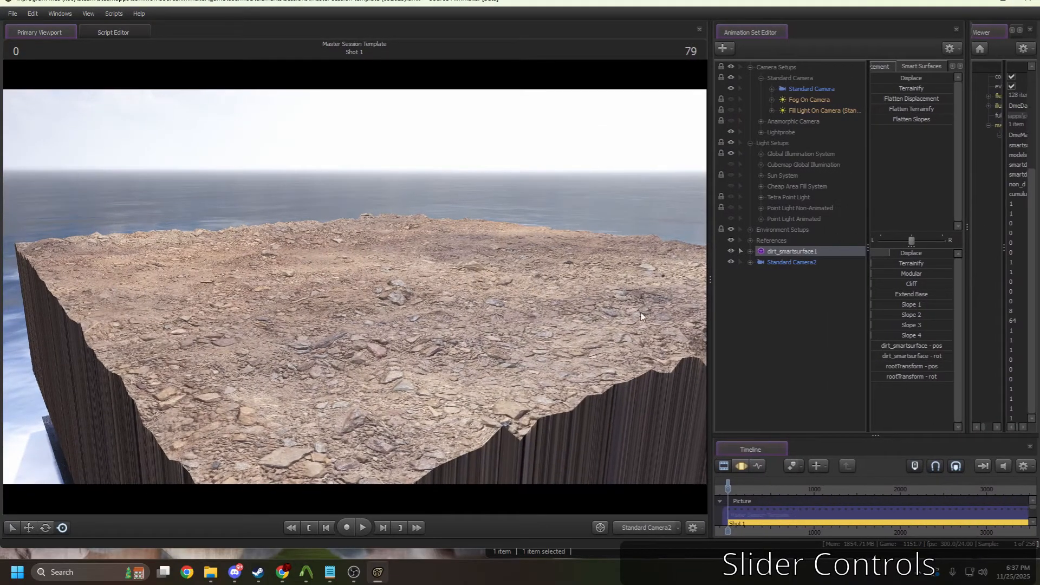
# Step: Raise dirt_smartsurface1's Displace slider to about half in the Motion Editor and preview the surface in the Clip Editor
pyautogui.click(741, 466)
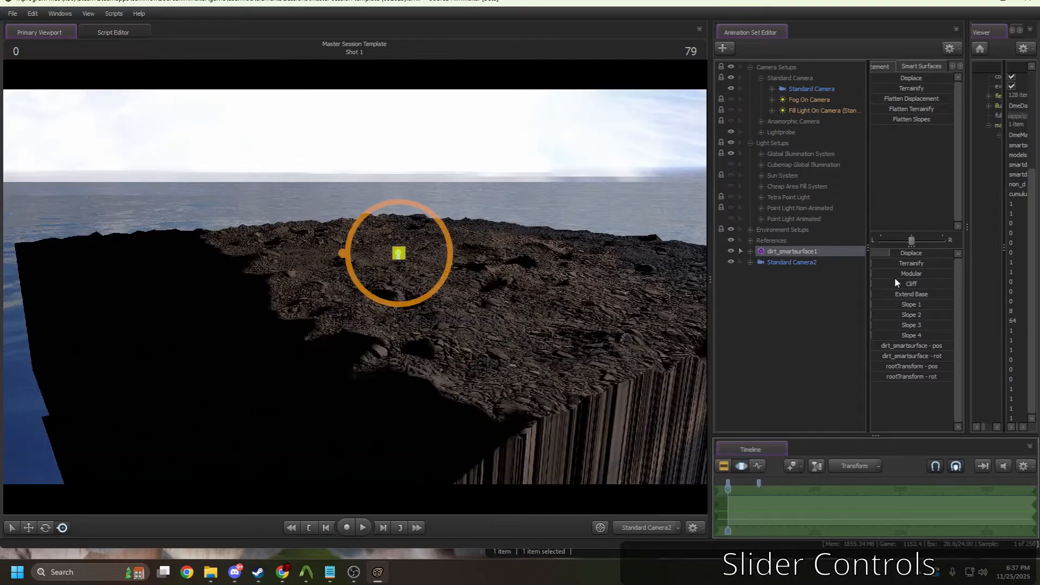
pyautogui.moveTo(889, 253)
pyautogui.mouseDown()
pyautogui.moveTo(873, 252)
pyautogui.moveTo(941, 253)
pyautogui.moveTo(912, 253)
pyautogui.mouseUp()
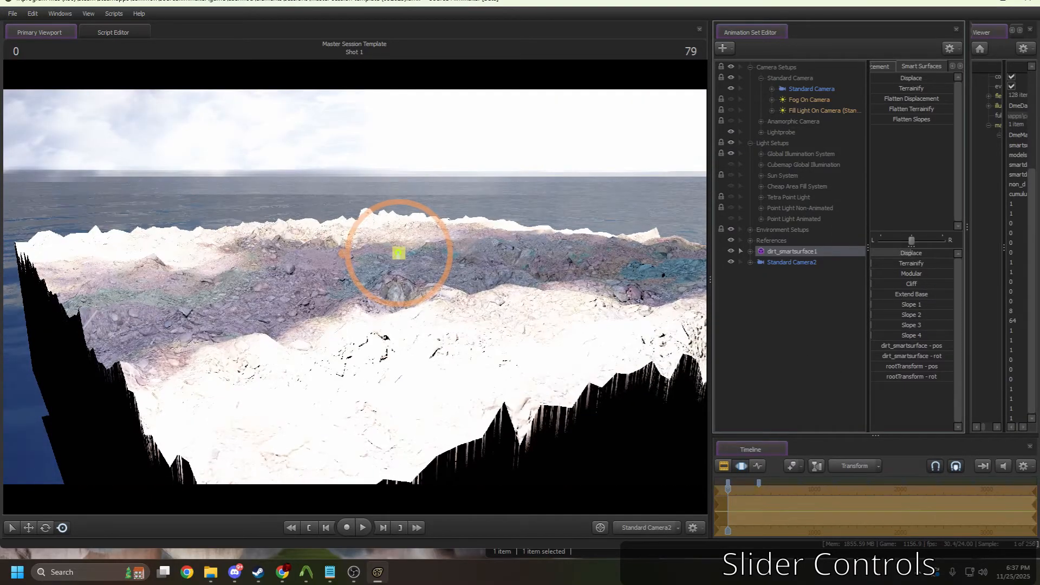
pyautogui.click(724, 467)
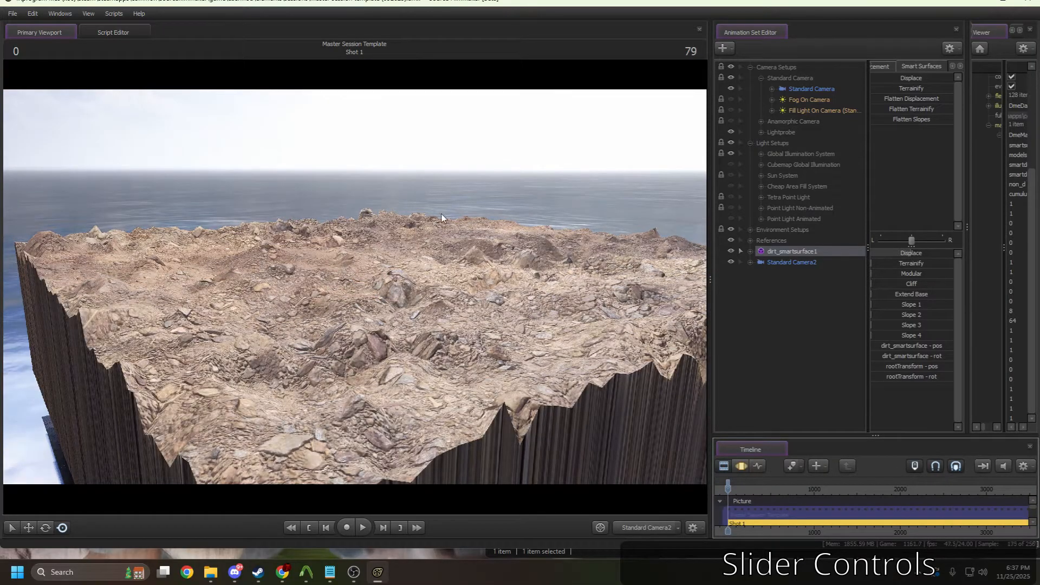
# Step: Lower dirt_smartsurface1's Displace slider to about a fifth of its range and preview the surface in the Clip Editor
pyautogui.click(741, 467)
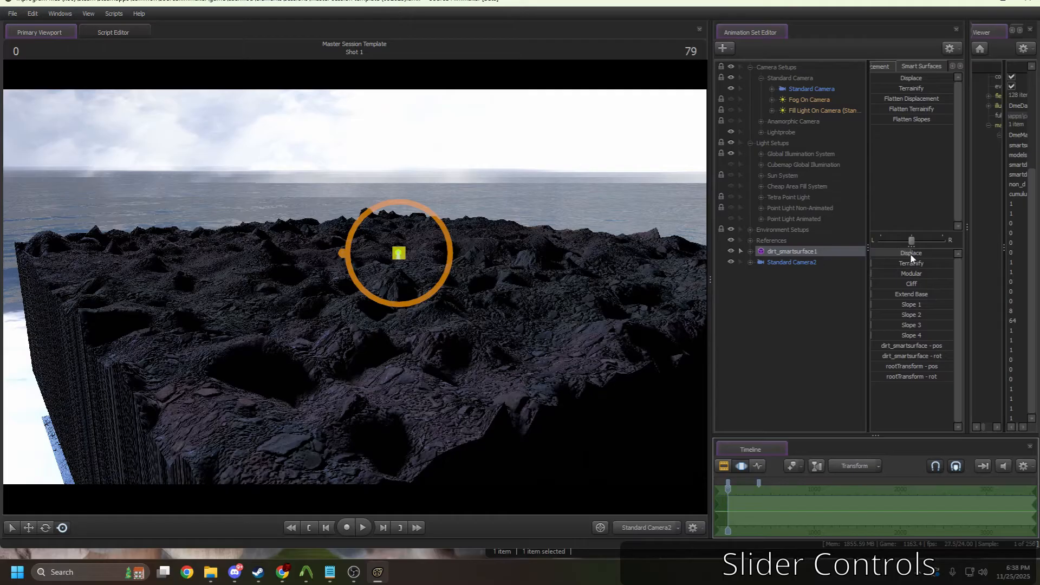
pyautogui.moveTo(910, 255); pyautogui.dragTo(883, 255)
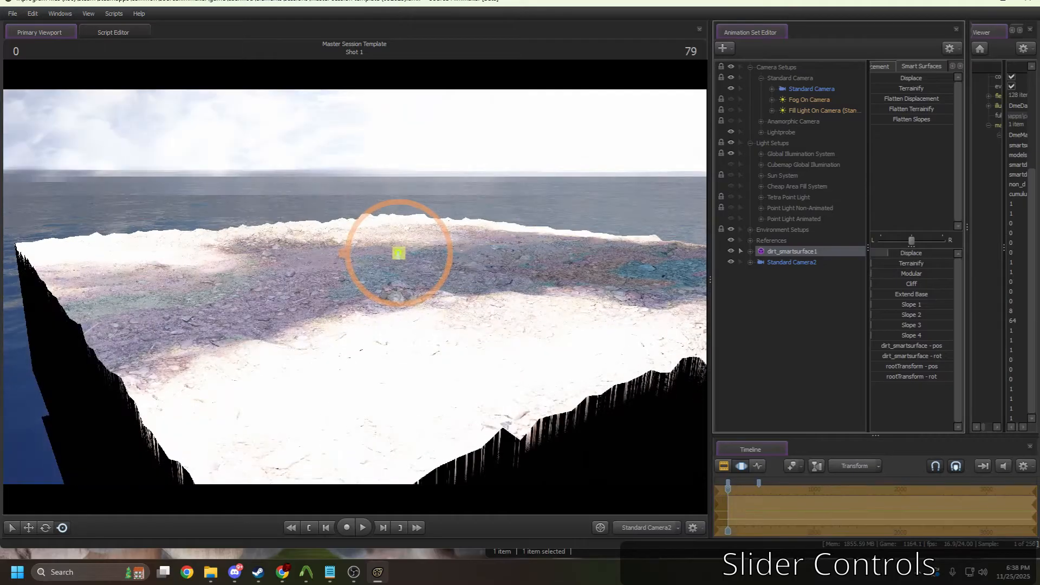
pyautogui.click(741, 466)
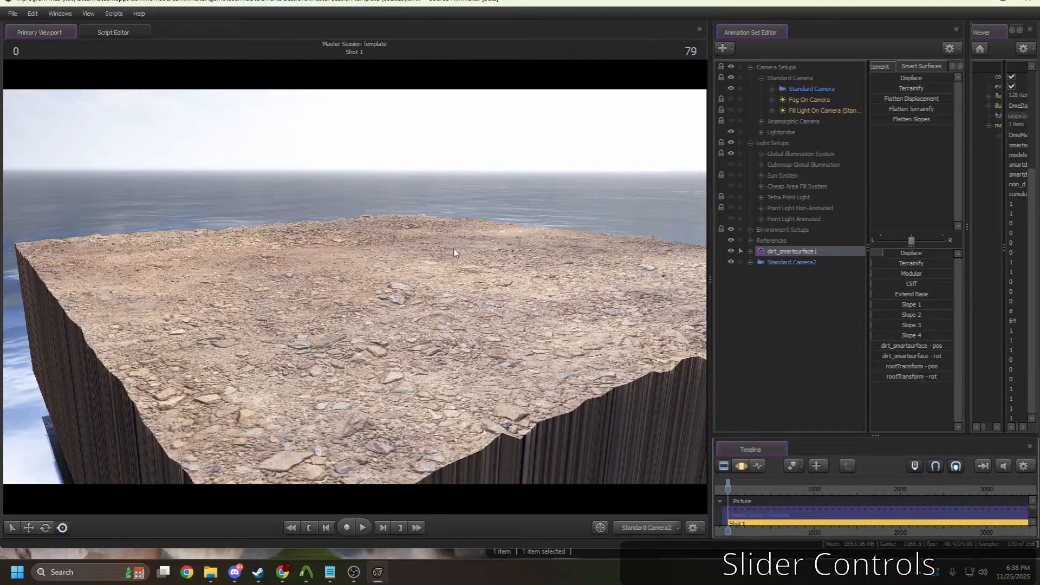
pyautogui.click(741, 466)
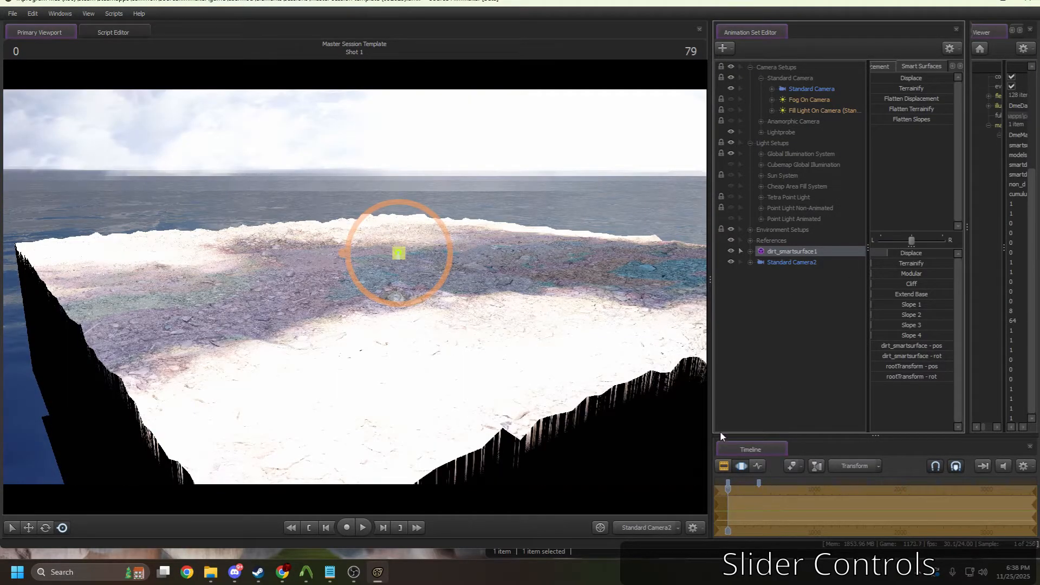
pyautogui.click(723, 466)
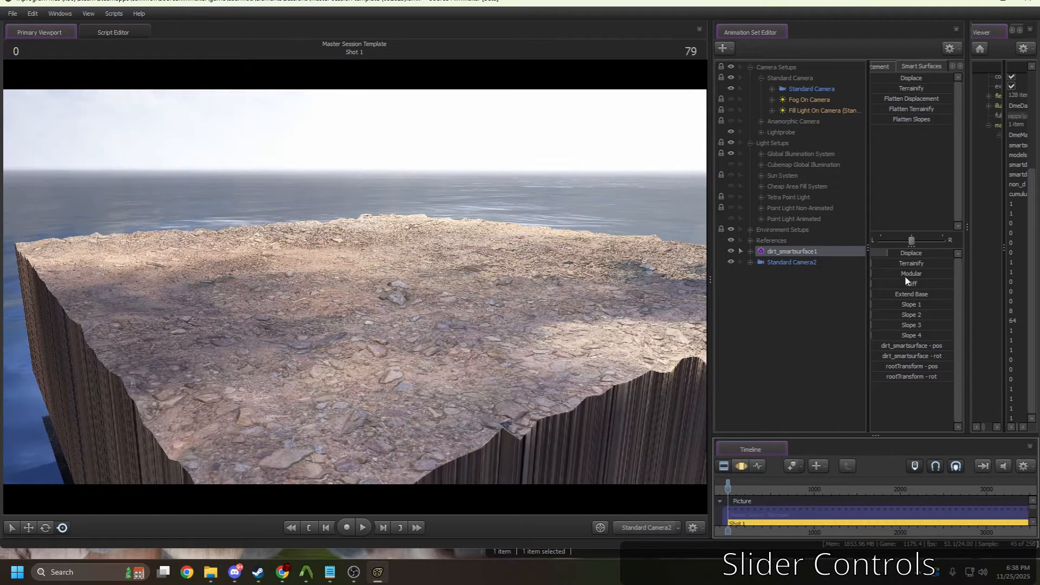
# Step: Raise dirt_smartsurface1's Terrainify slider to about a fifth in the Motion Editor and preview the terrain in the Clip Editor
pyautogui.click(741, 466)
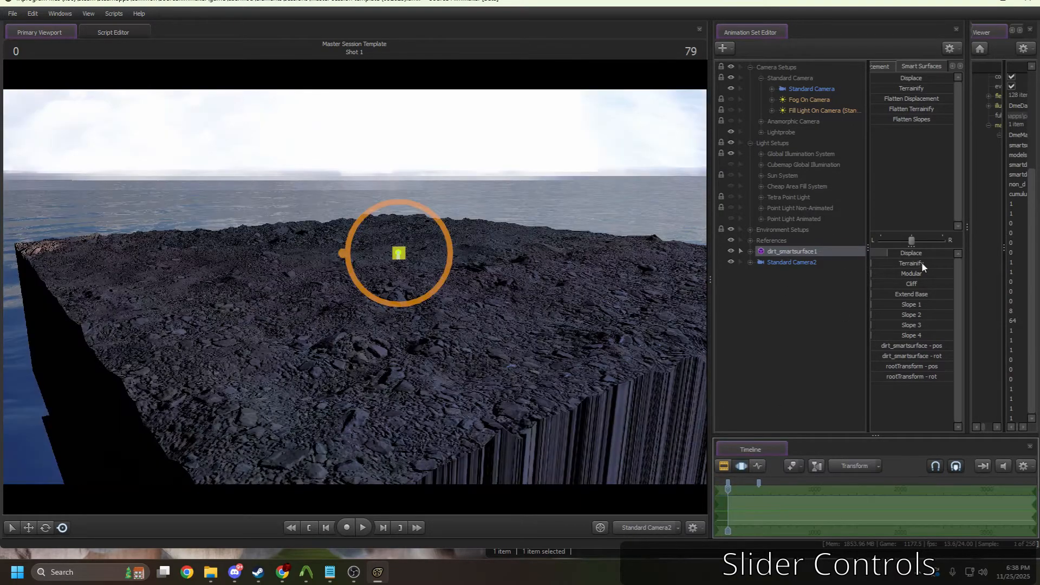
pyautogui.moveTo(897, 262)
pyautogui.mouseDown()
pyautogui.moveTo(928, 262)
pyautogui.moveTo(881, 265)
pyautogui.mouseUp()
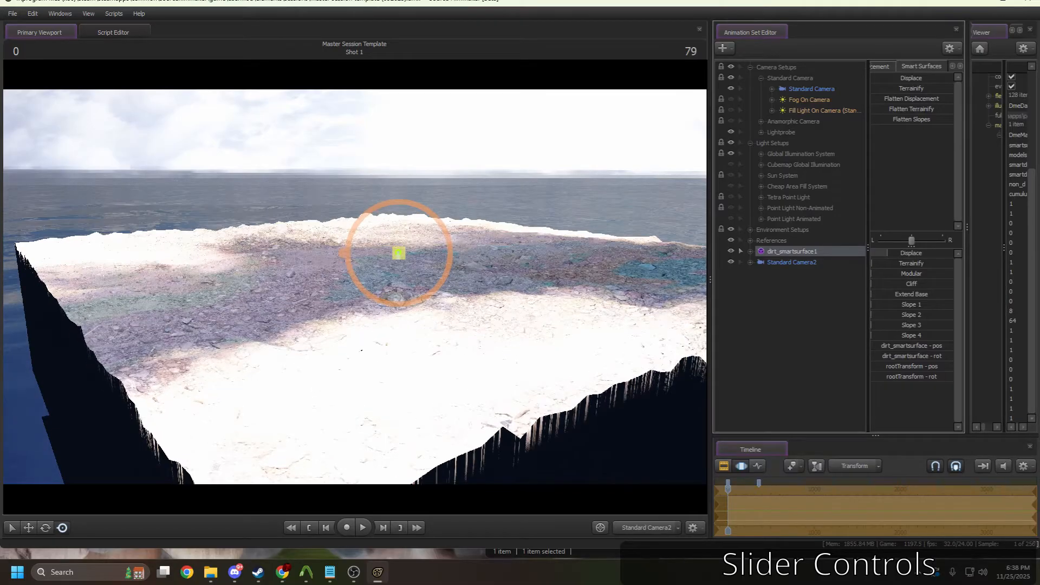
pyautogui.moveTo(871, 264); pyautogui.dragTo(889, 264)
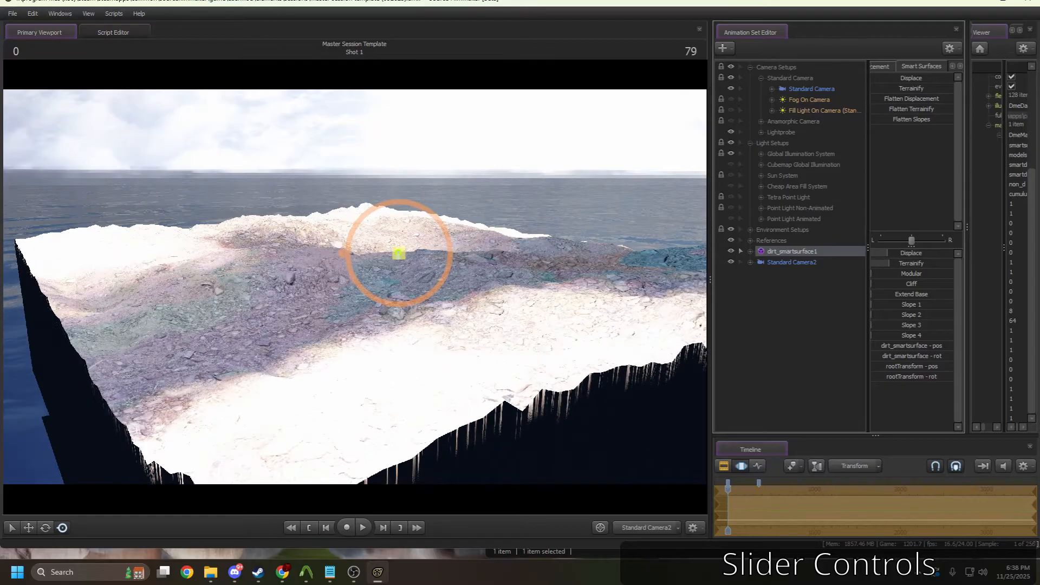
pyautogui.click(736, 466)
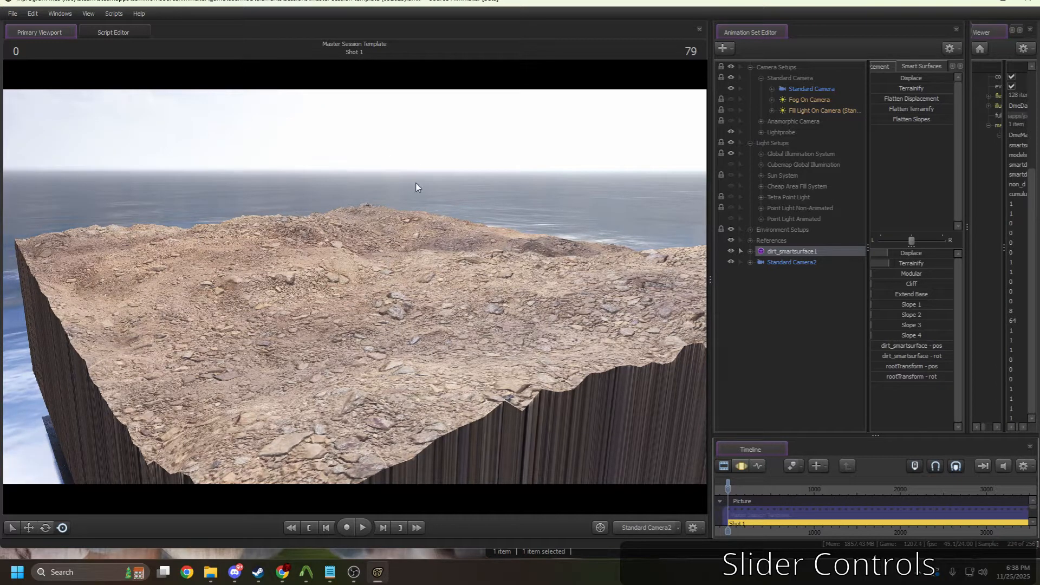
# Step: Balance the two shape sliders, leaving Displace at about a fifth and Terrainify at about a seventh, and preview the surface in the Clip Editor
pyautogui.click(737, 467)
pyautogui.moveTo(900, 256); pyautogui.dragTo(871, 253)
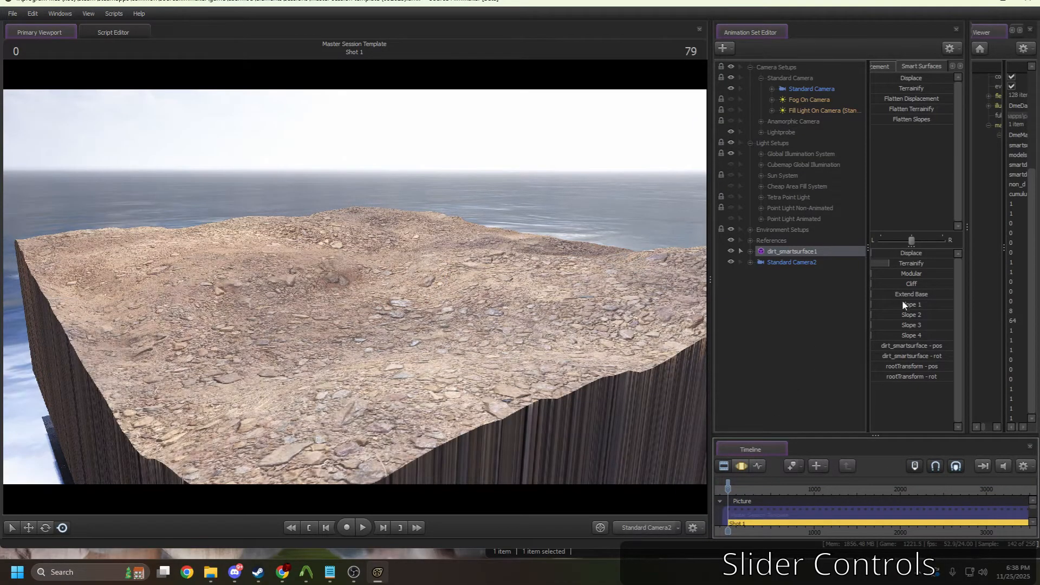
pyautogui.click(741, 466)
pyautogui.moveTo(880, 265); pyautogui.dragTo(889, 263)
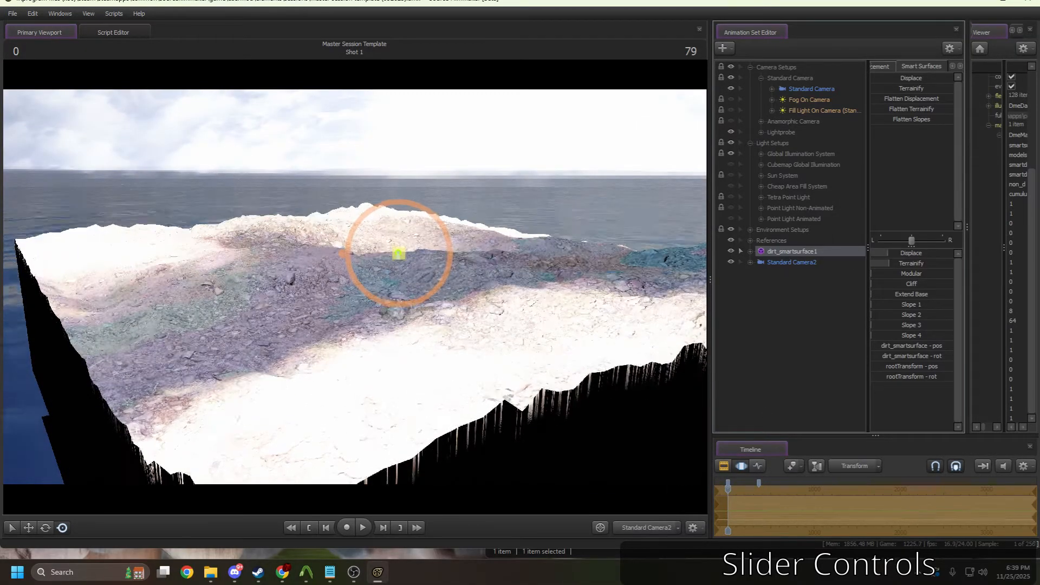
pyautogui.moveTo(894, 265)
pyautogui.mouseDown()
pyautogui.moveTo(944, 264)
pyautogui.moveTo(889, 264)
pyautogui.moveTo(887, 253)
pyautogui.moveTo(883, 263)
pyautogui.moveTo(885, 253)
pyautogui.mouseUp()
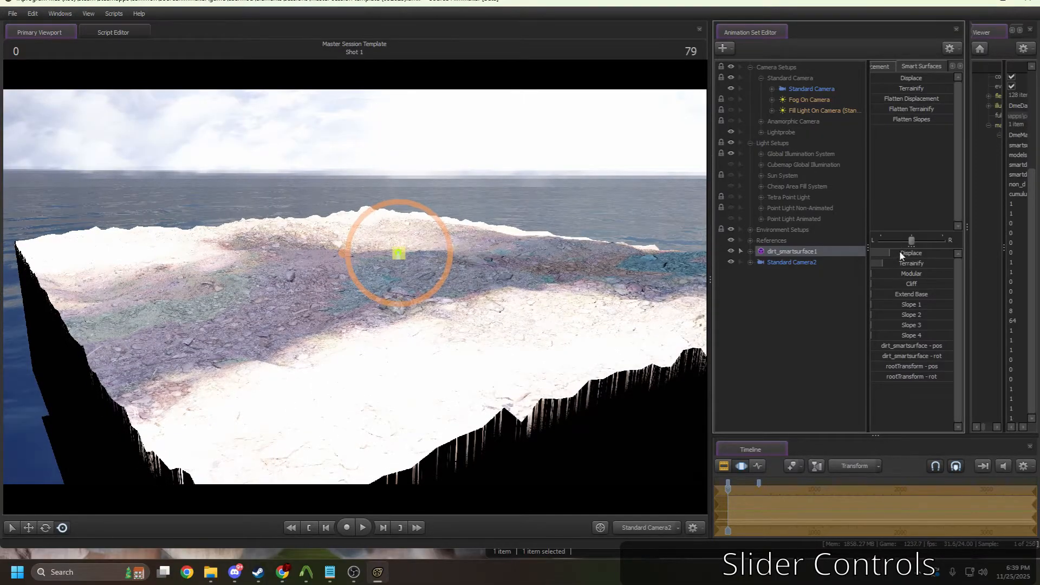
pyautogui.click(724, 467)
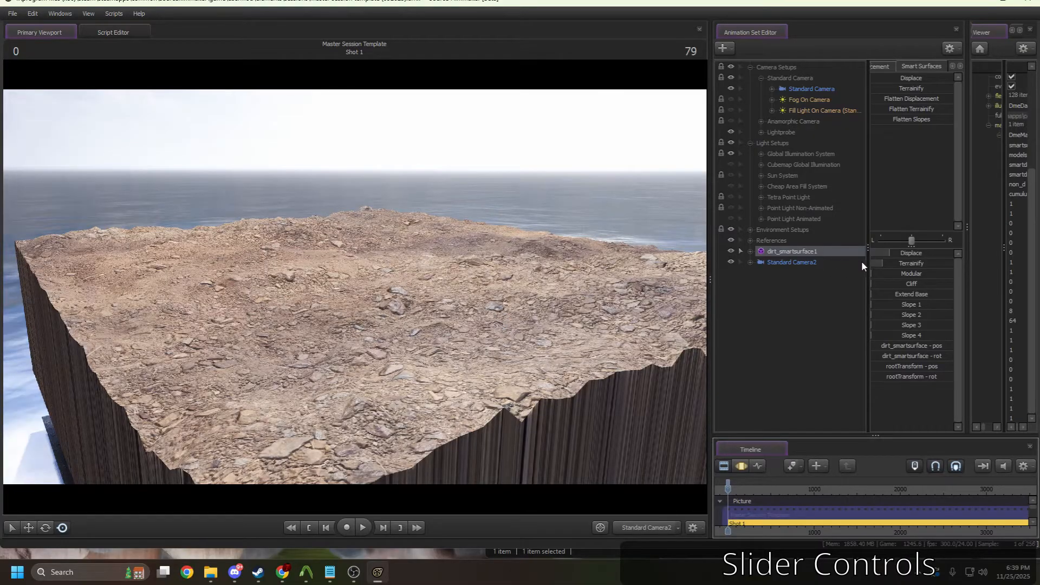
# Step: View dirt_smartsurface1 through the Work Camera in the Motion Editor and raise its Modular slider to near its maximum
pyautogui.click(741, 466)
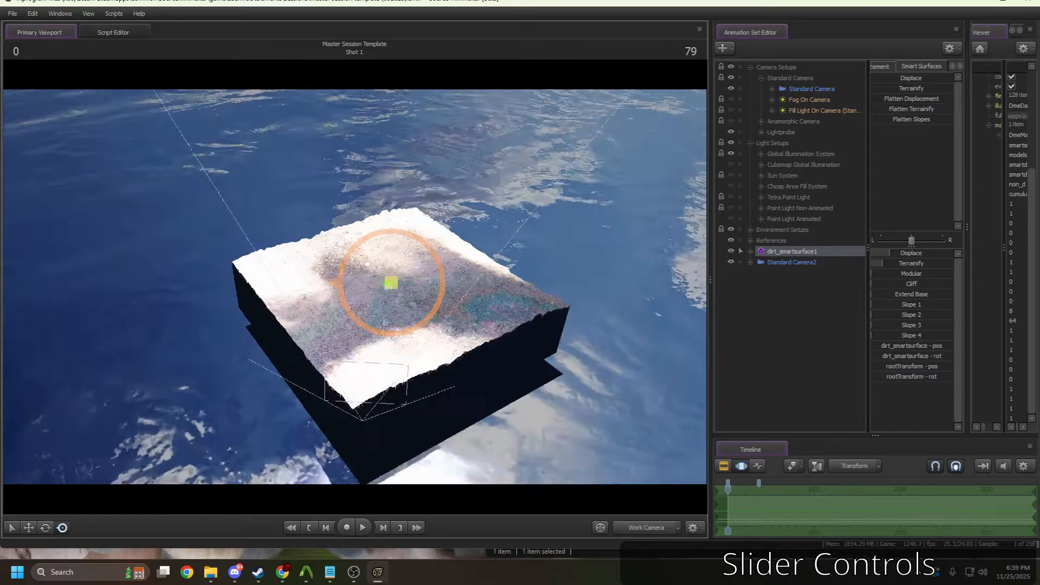
pyautogui.press('w')
pyautogui.moveTo(355, 287); pyautogui.dragTo(367, 237)
pyautogui.press('s')
pyautogui.press('d')
pyautogui.moveTo(873, 274); pyautogui.dragTo(946, 274)
# Step: Duplicate dirt_smartsurface1 by copying and pasting its animation set, and move the copy sideways so it adjoins the original
pyautogui.rightClick(799, 252)
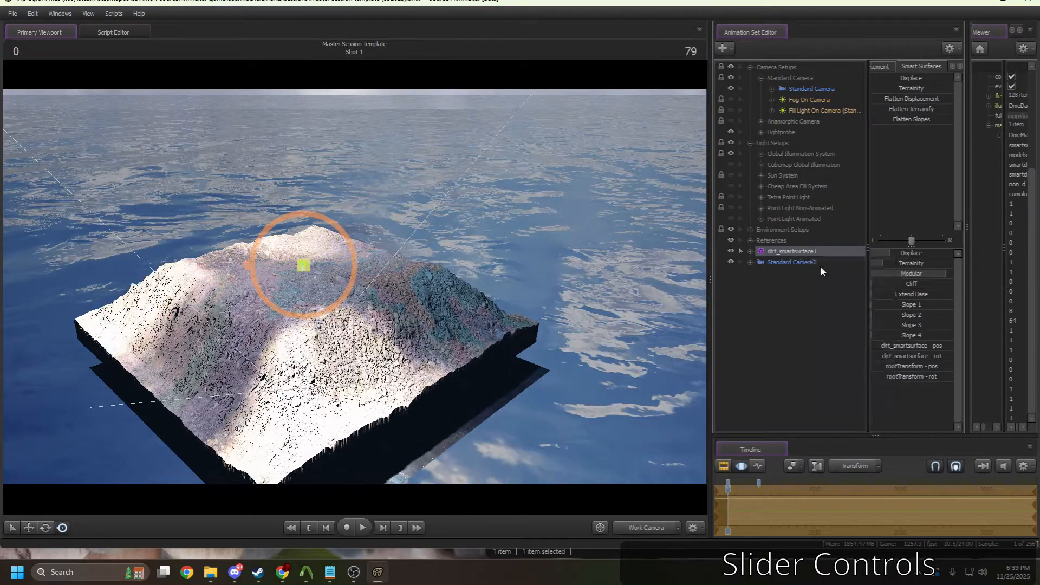
pyautogui.rightClick(801, 294)
pyautogui.click(834, 348)
pyautogui.click(794, 274)
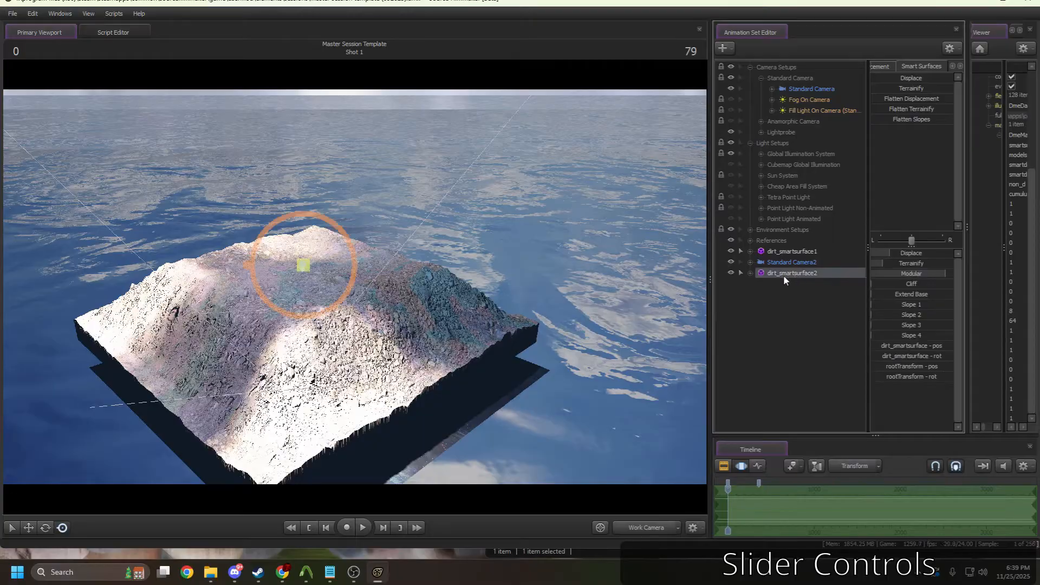
pyautogui.moveTo(353, 278); pyautogui.dragTo(532, 276)
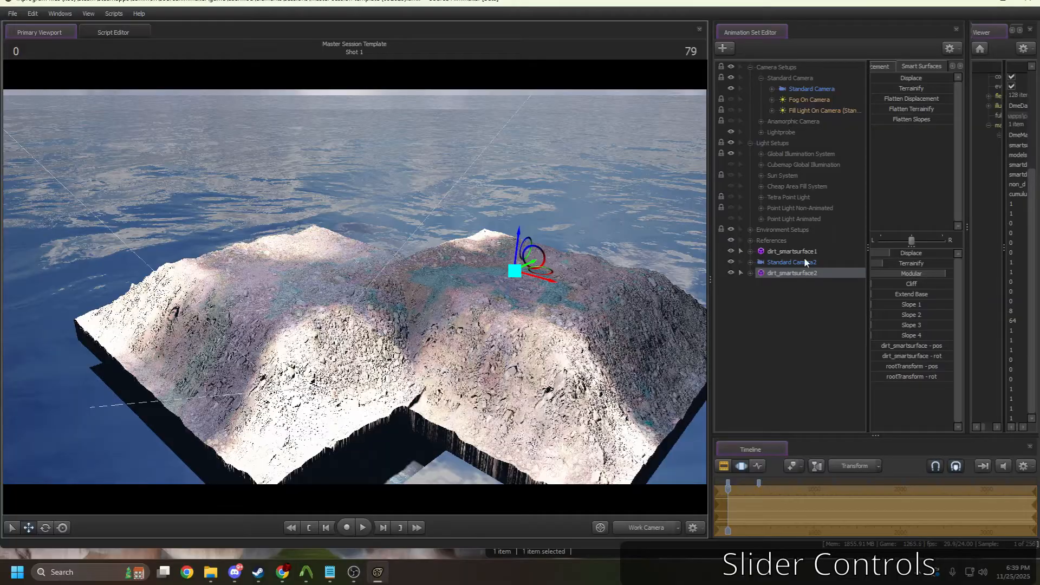
# Step: Lower the Modular slider to zero on dirt_smartsurface2 and dirt_smartsurface1
pyautogui.moveTo(903, 277); pyautogui.dragTo(830, 277)
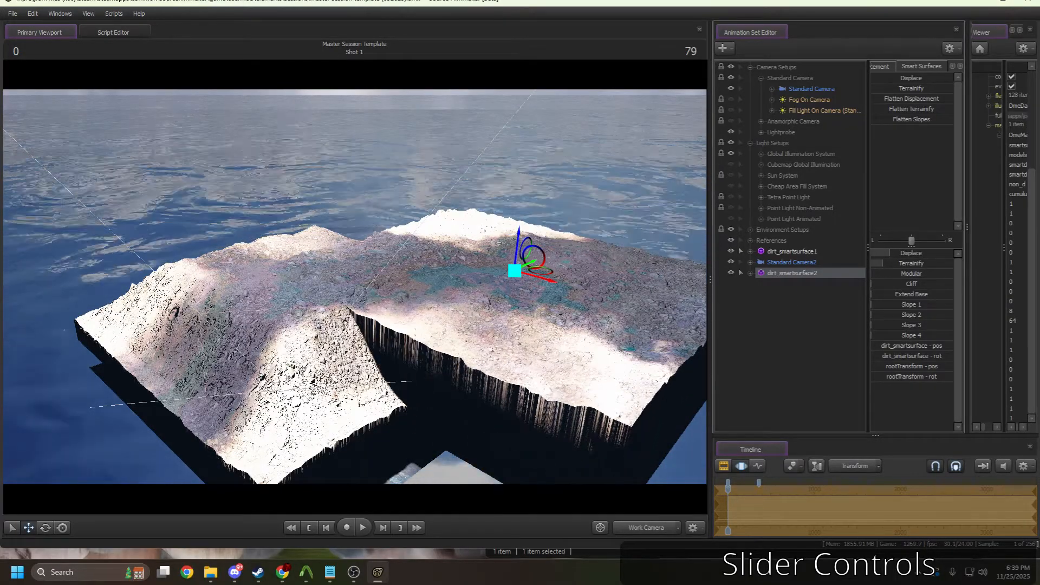
pyautogui.click(786, 251)
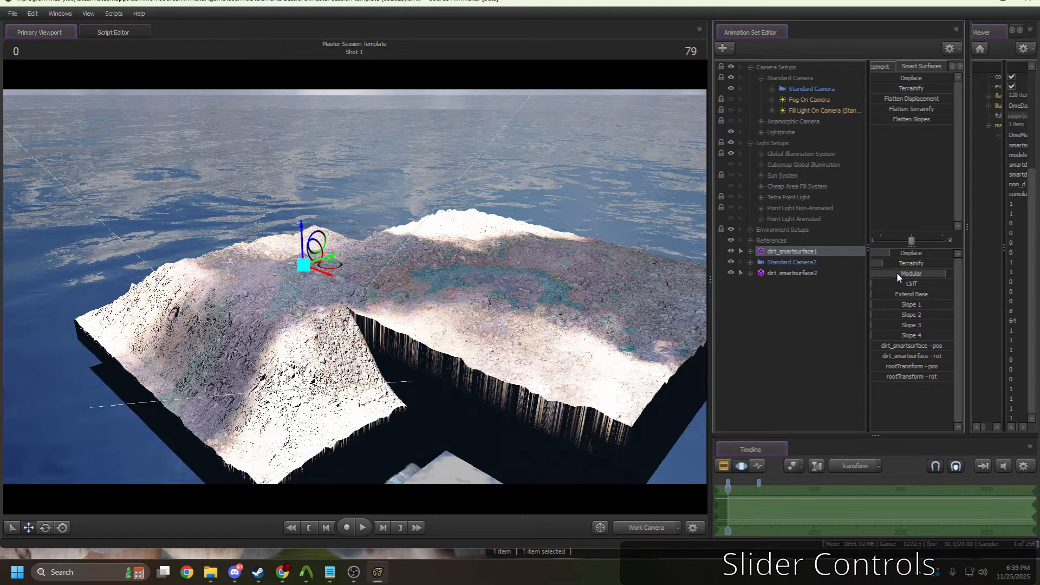
pyautogui.moveTo(897, 276); pyautogui.dragTo(861, 276)
# Step: Inspect the seam between the two surfaces up close and raise dirt_smartsurface1's Modular slider to about a fifth
pyautogui.moveTo(425, 259); pyautogui.dragTo(354, 288)
pyautogui.press('w')
pyautogui.press('d')
pyautogui.press('a')
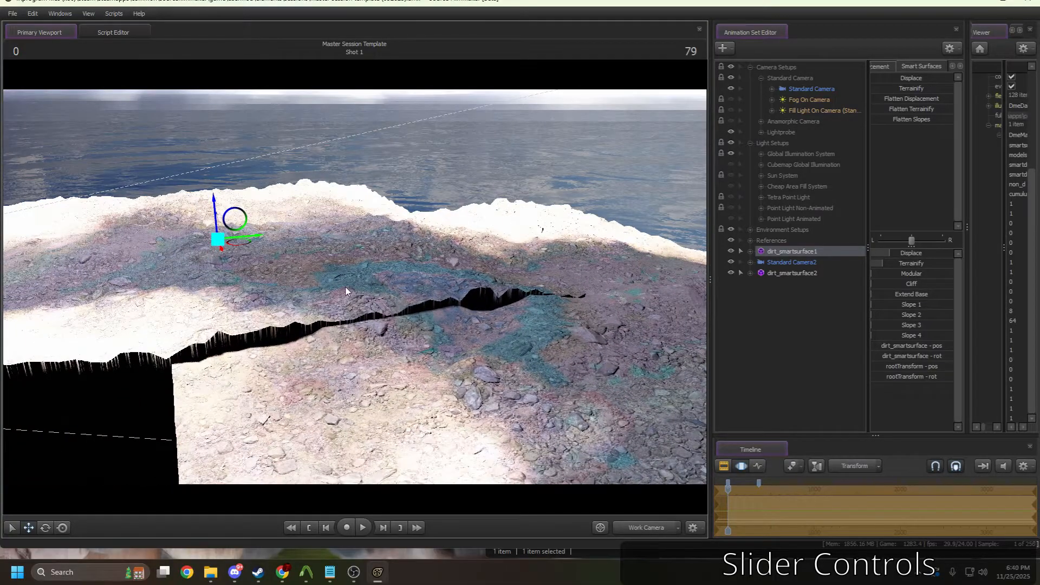
pyautogui.moveTo(345, 287); pyautogui.dragTo(374, 322)
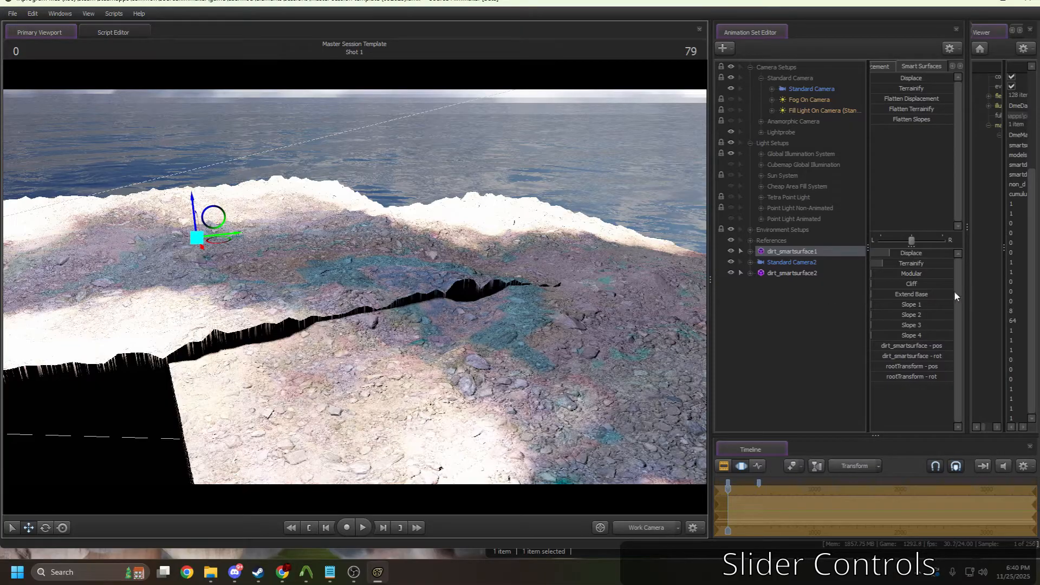
pyautogui.moveTo(908, 275); pyautogui.dragTo(923, 276)
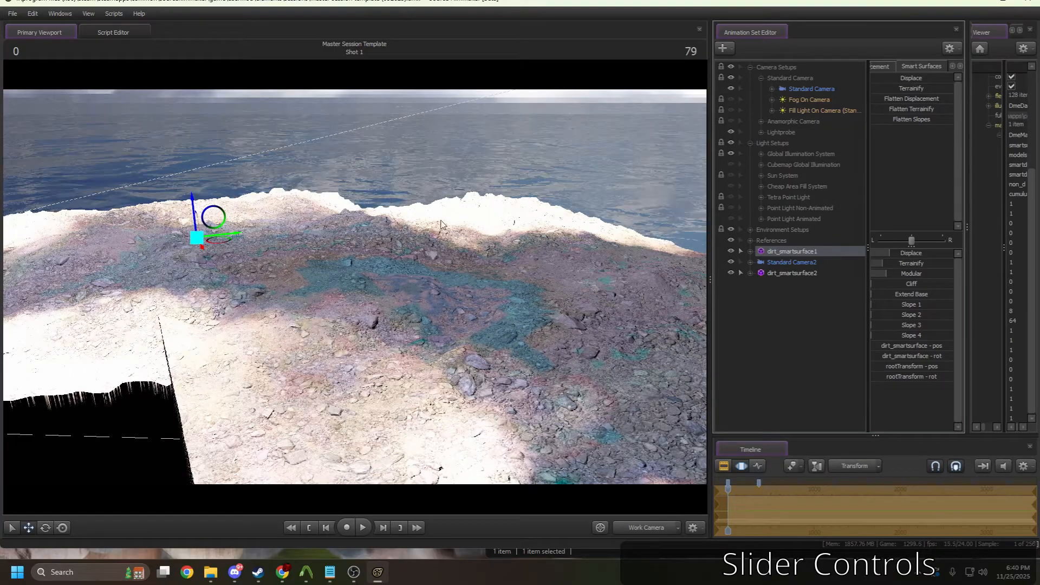
# Step: Select dirt_smartsurface2 and raise its Modular slider to about a sixth to blend its edge with the neighbouring surface
pyautogui.moveTo(375, 305); pyautogui.dragTo(455, 307)
pyautogui.press('a')
pyautogui.moveTo(379, 266); pyautogui.dragTo(406, 262)
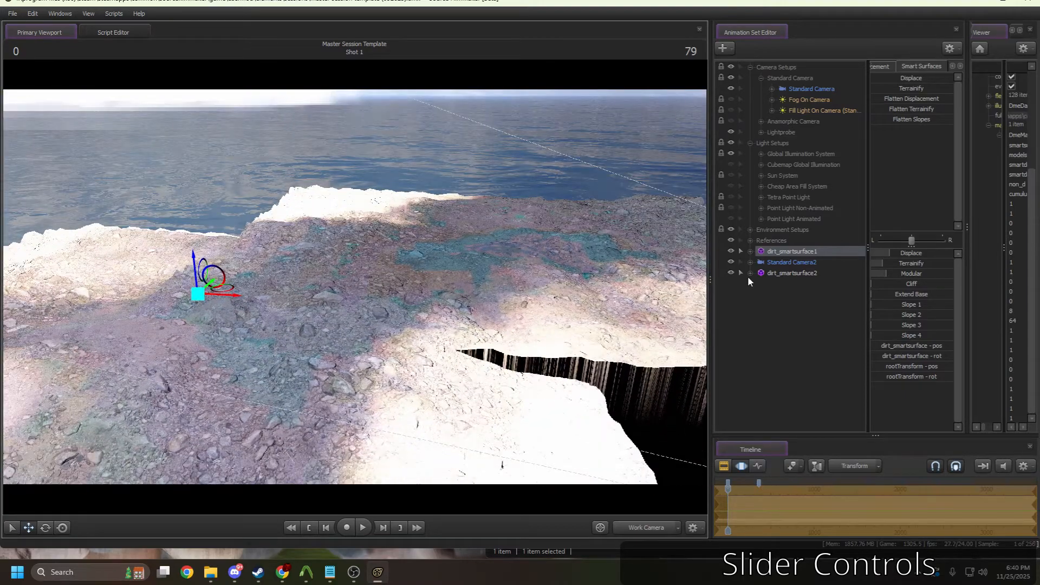
pyautogui.click(783, 272)
pyautogui.moveTo(873, 273); pyautogui.dragTo(884, 274)
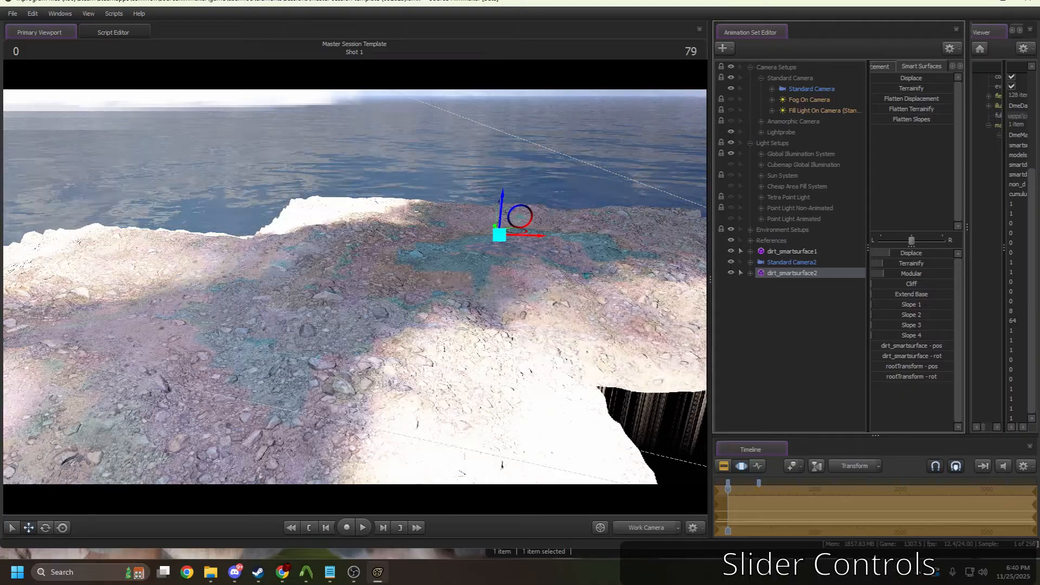